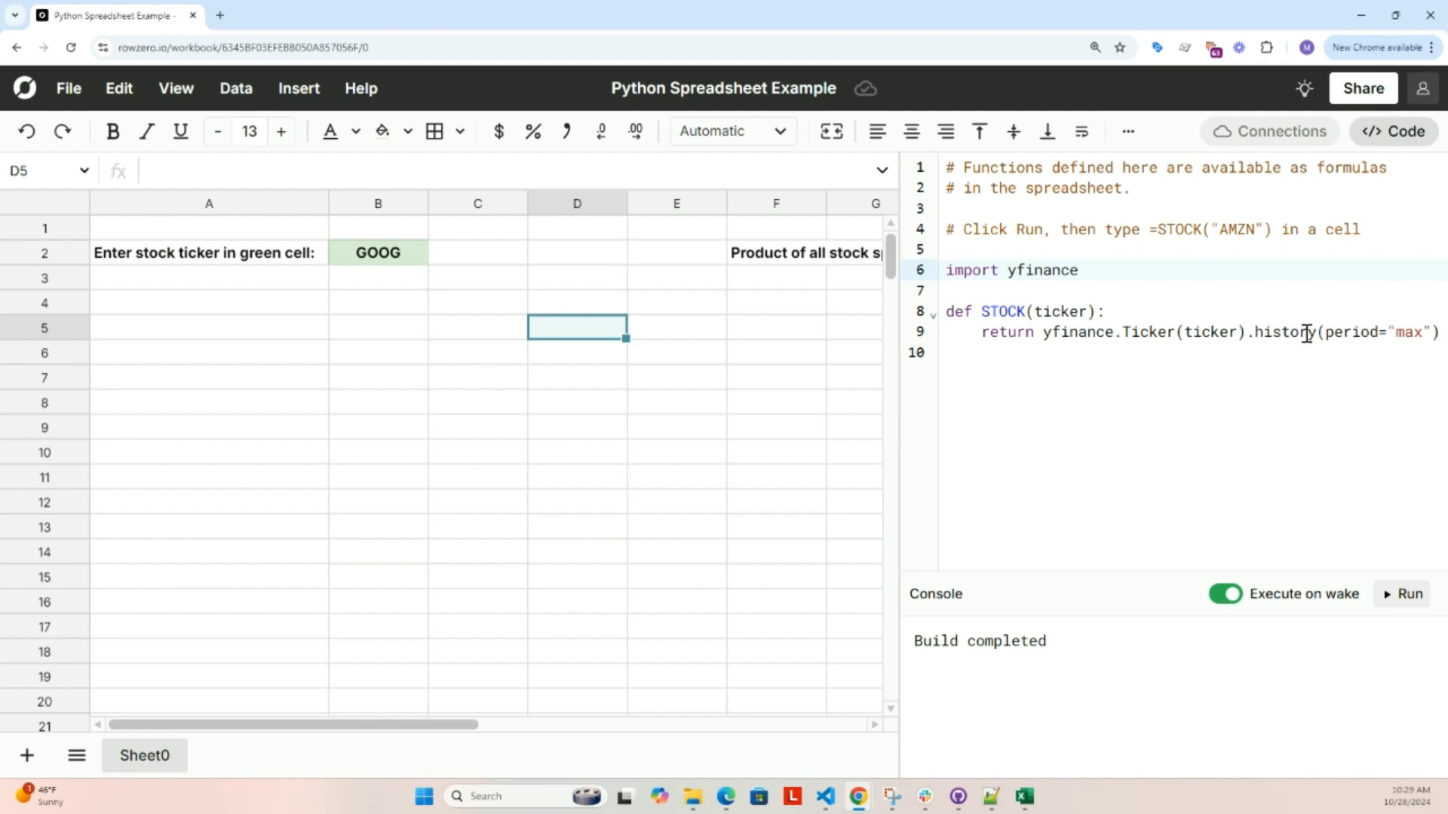
Run the Python code and enter the formula =STOCK(B2) in cell A4
left_click(1404, 605)
left_click(281, 304)
type("=")
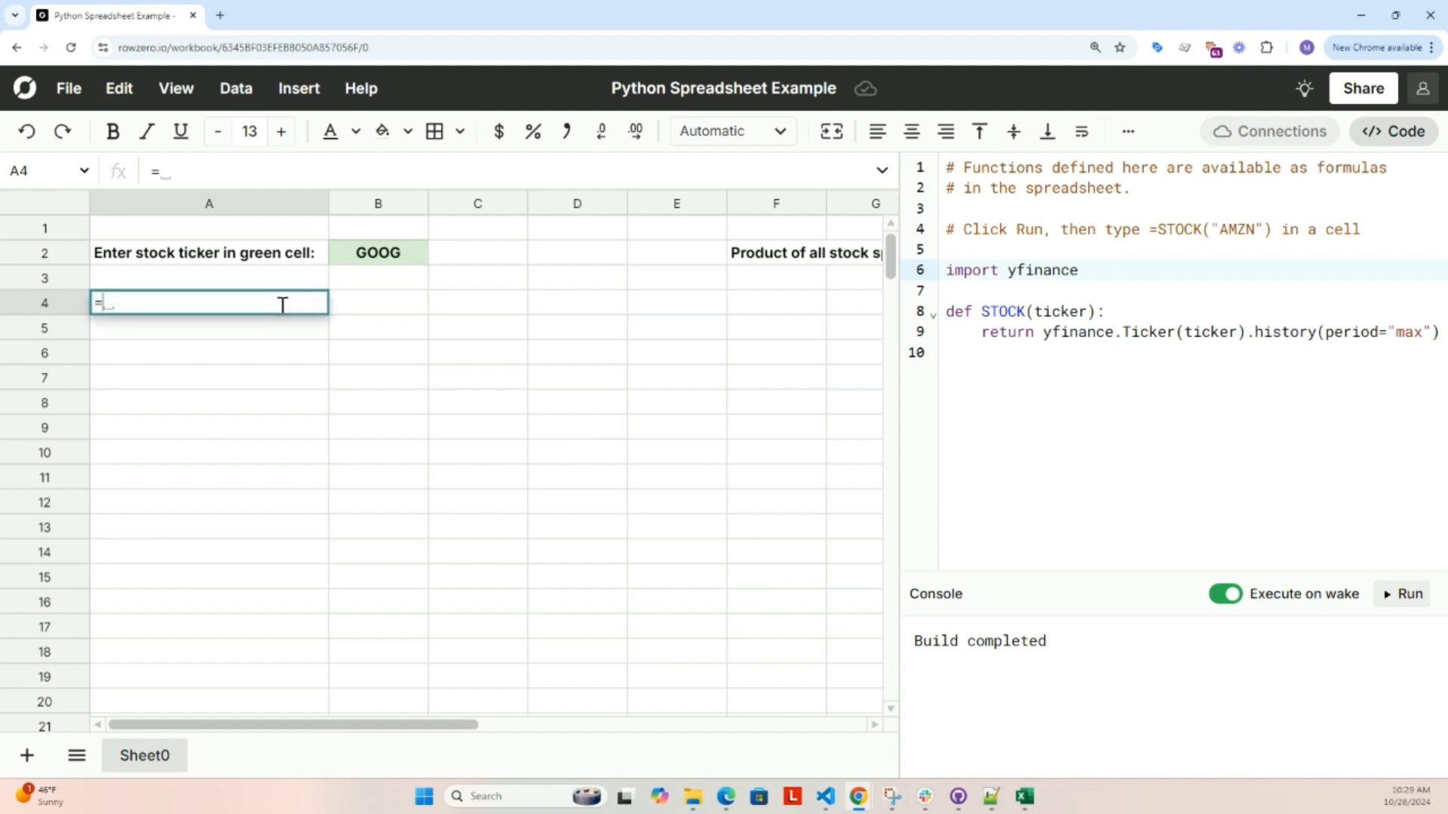
type("stock(")
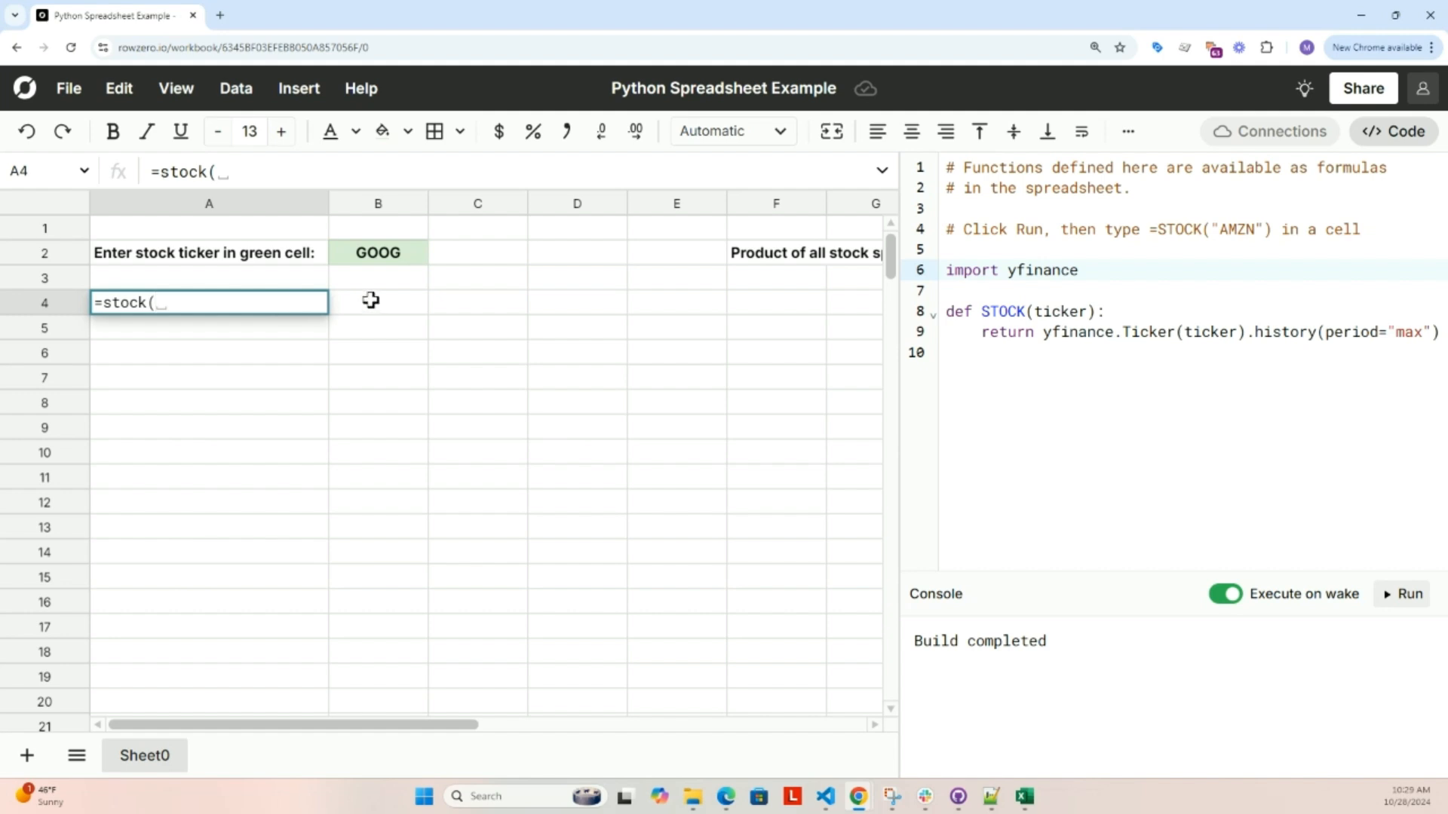
left_click(403, 253)
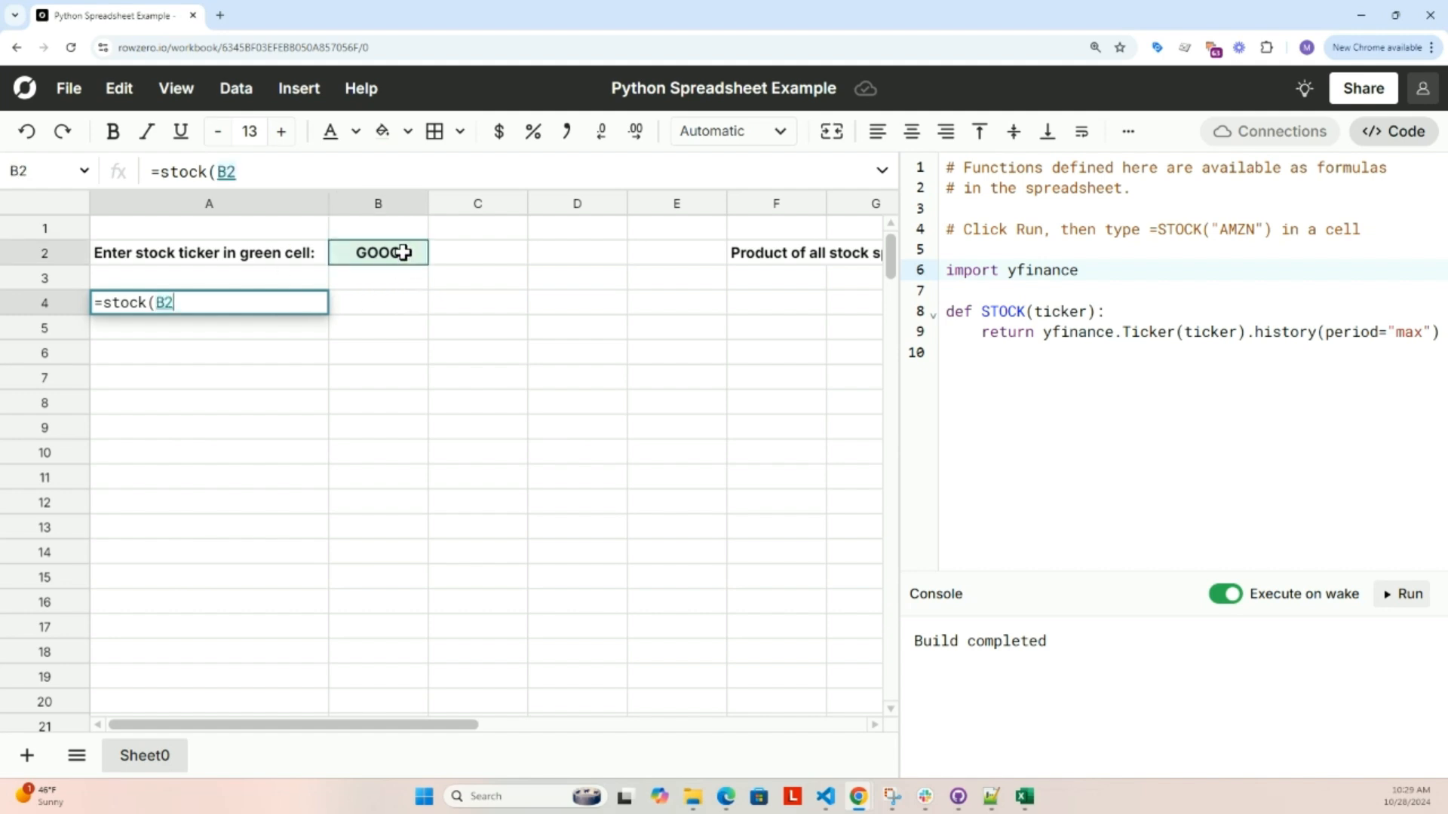
key("Return")
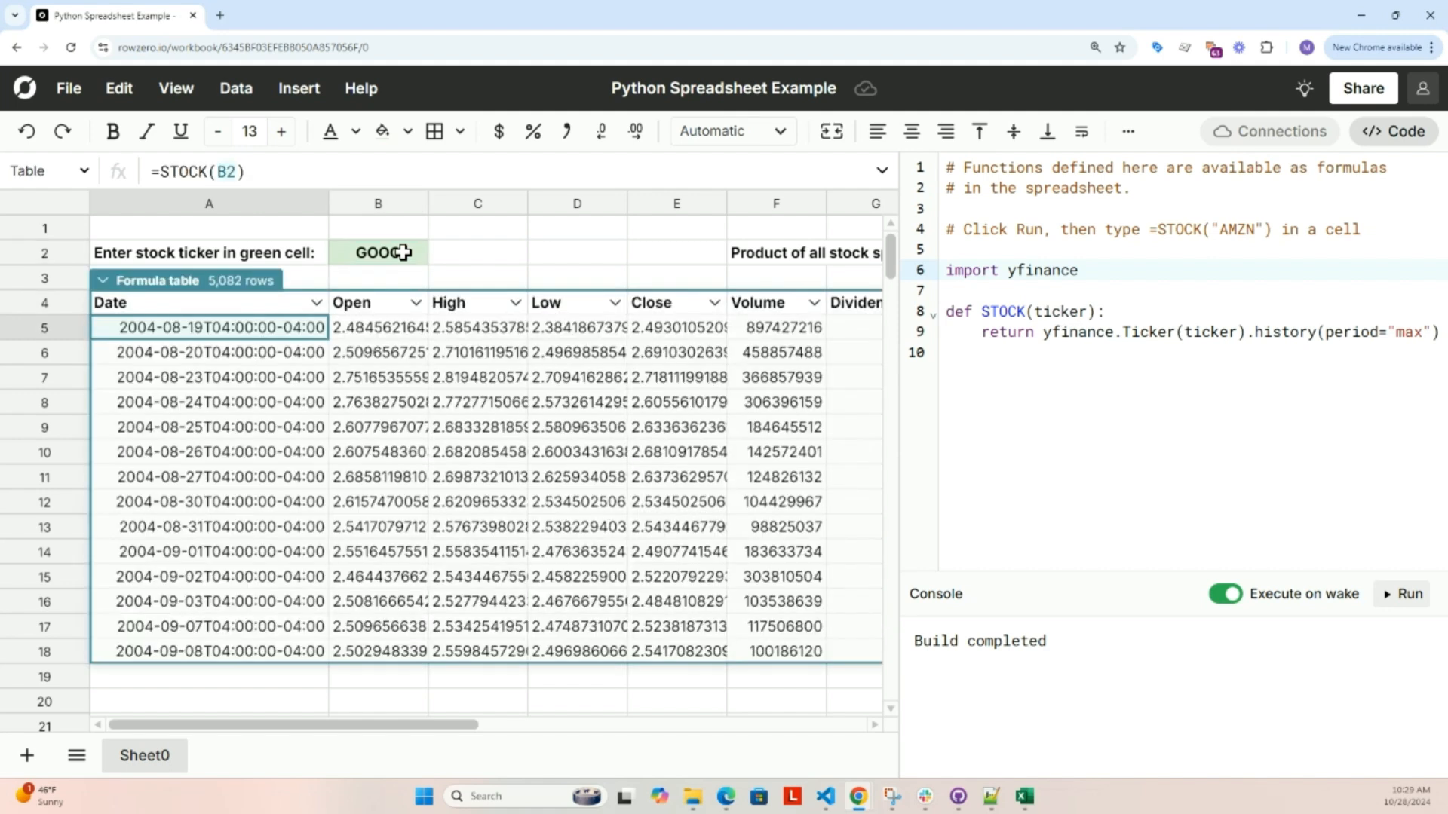
Sort the stock table by Date in descending order, newest first
left_click(315, 303)
left_click(377, 424)
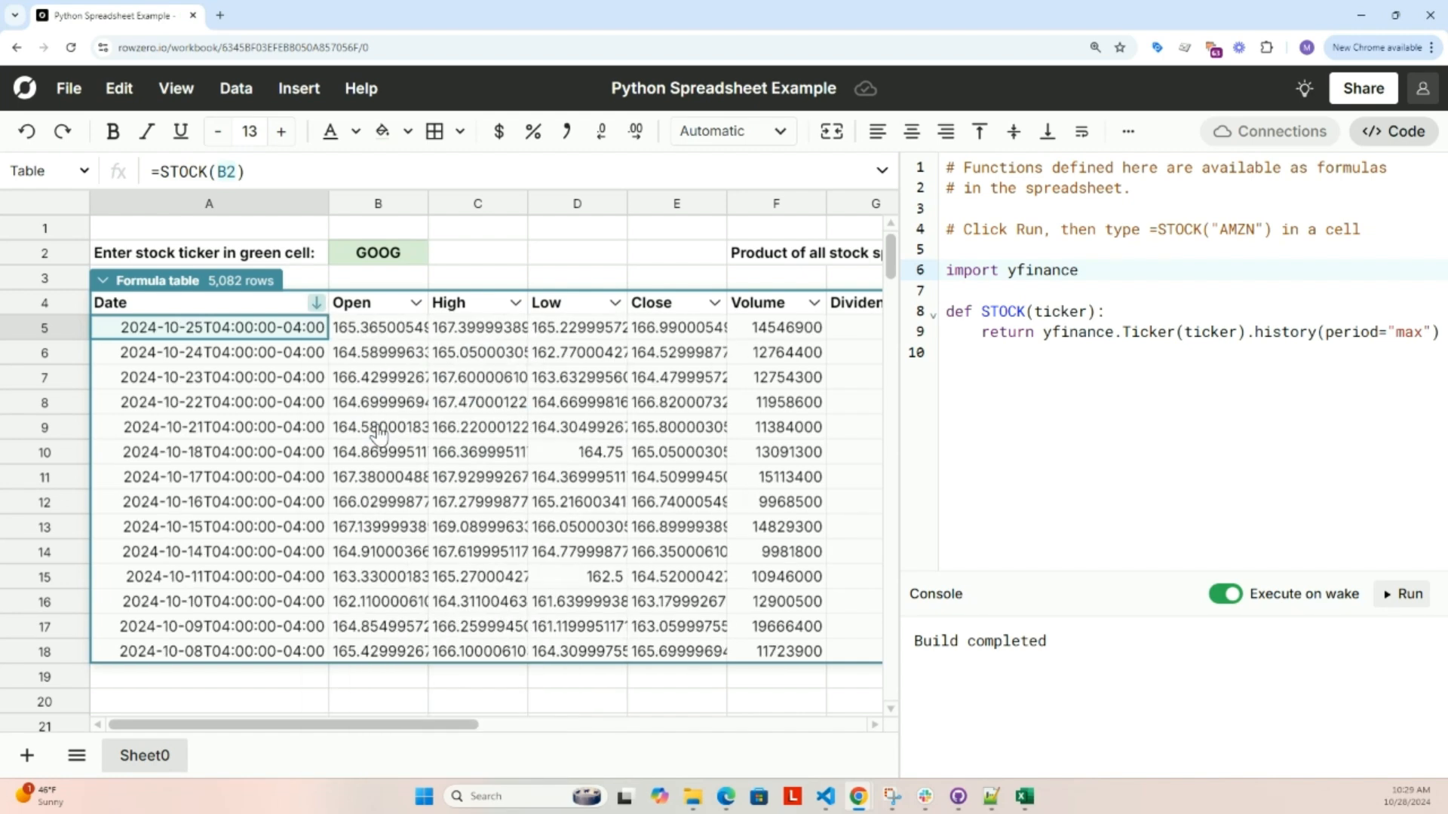
Format the Open, High, Low and Close columns as dollar currency and the Volume column with thousands separators
left_click_drag(422, 353, 640, 354)
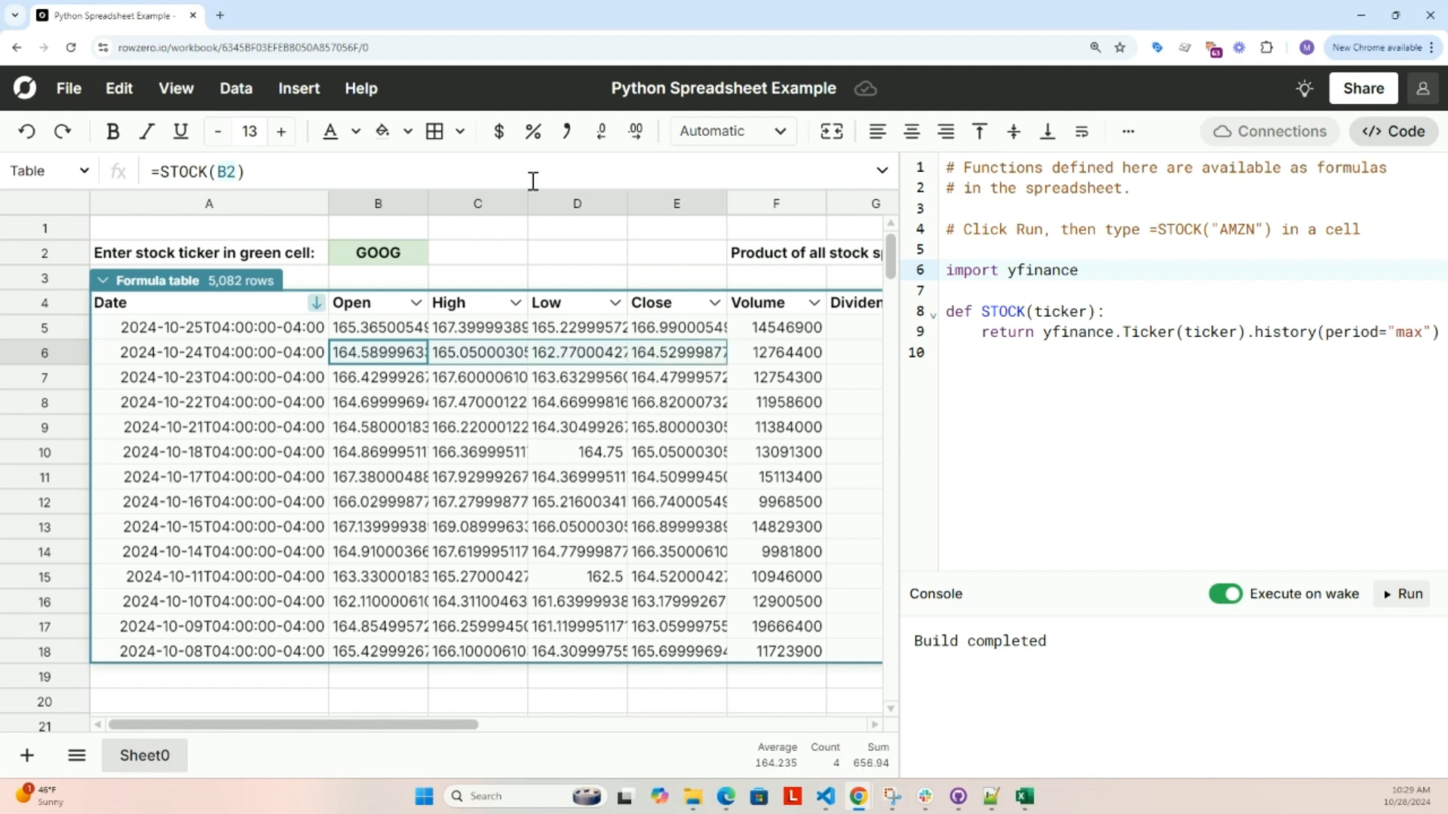
left_click(499, 132)
left_click(785, 350)
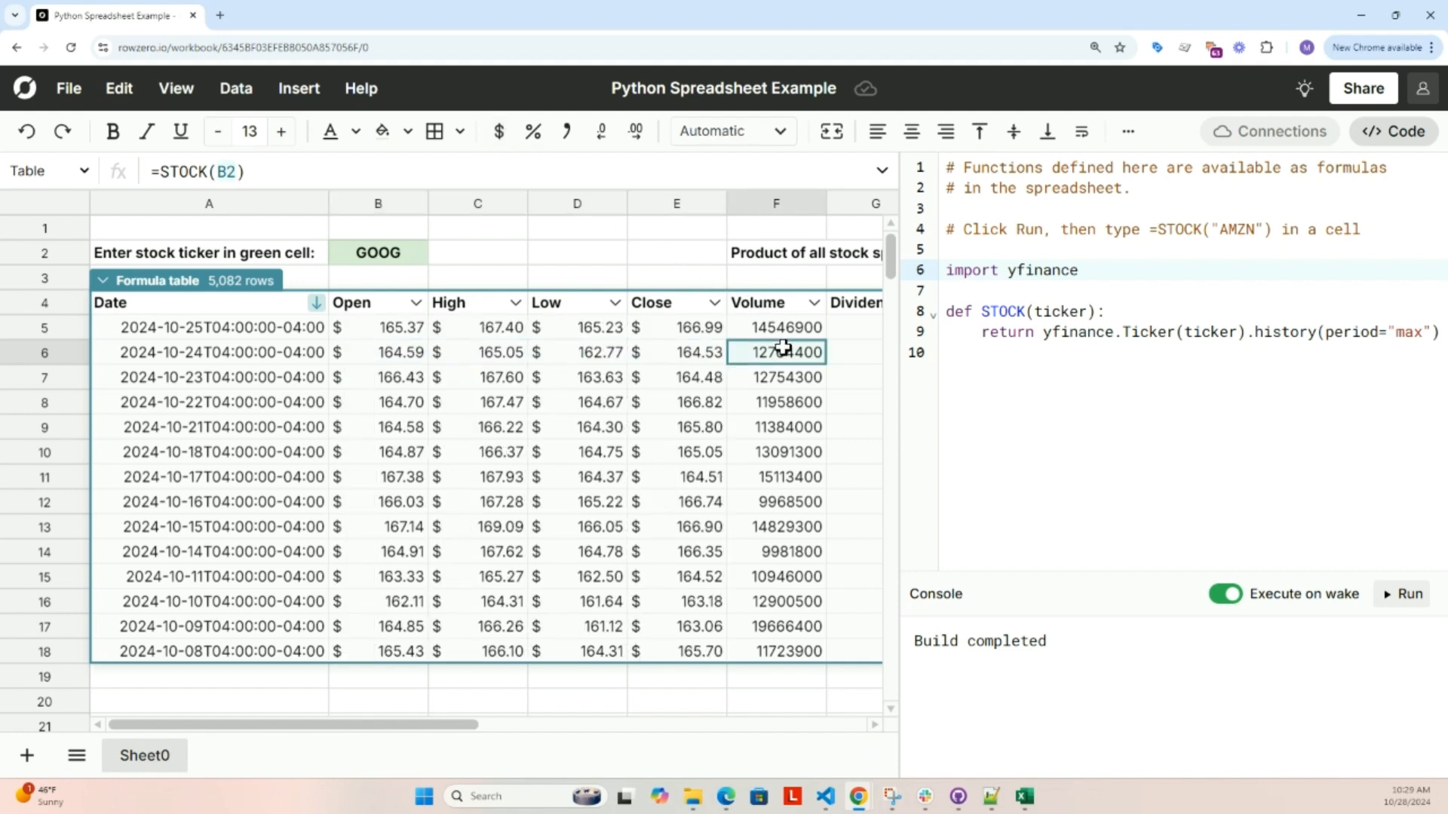
left_click(567, 131)
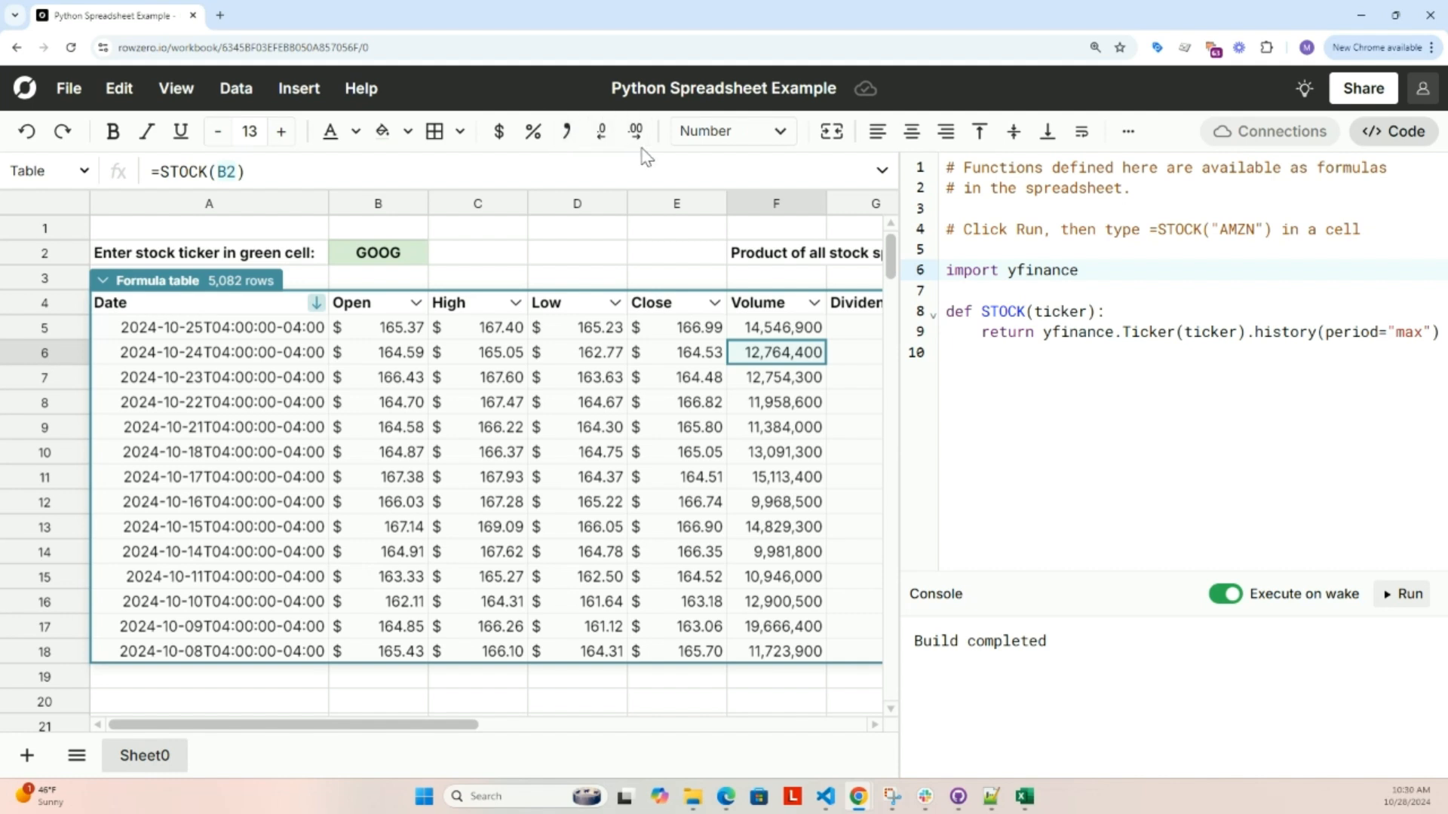
Hide the code editor and change the stock ticker in B2 to AMZN
left_click(1397, 139)
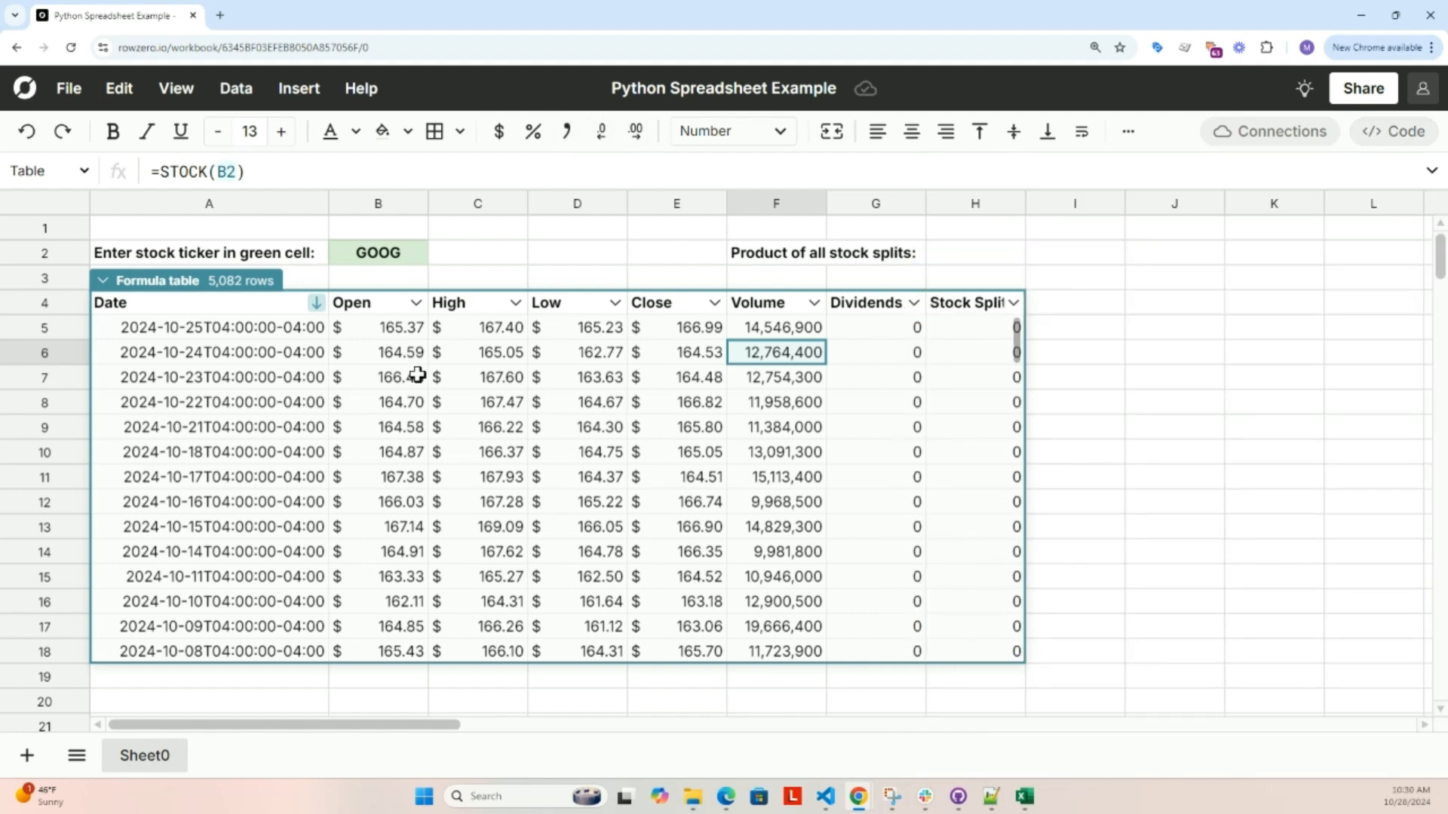
left_click(385, 252)
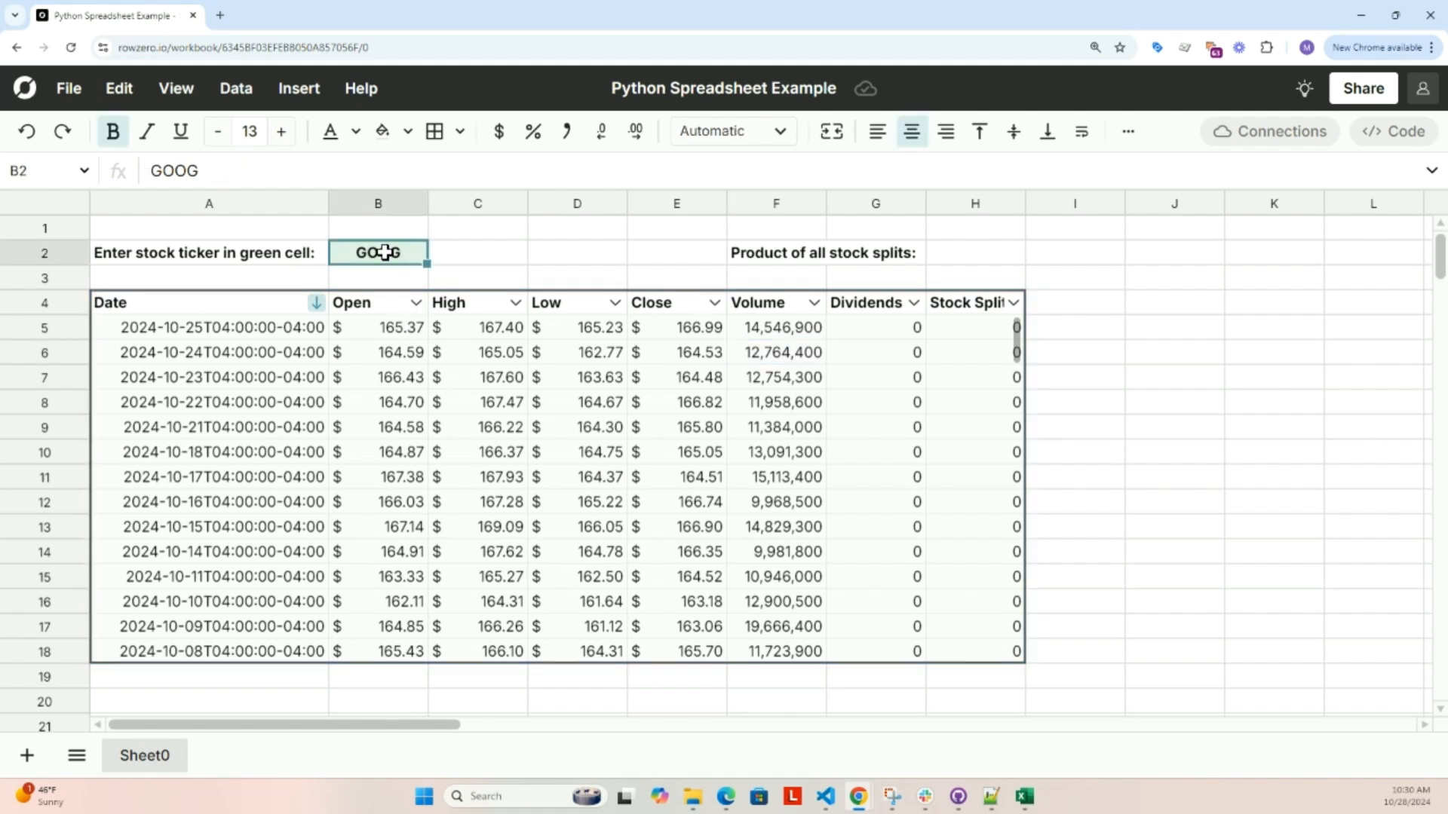
type("AMZN")
key("Return")
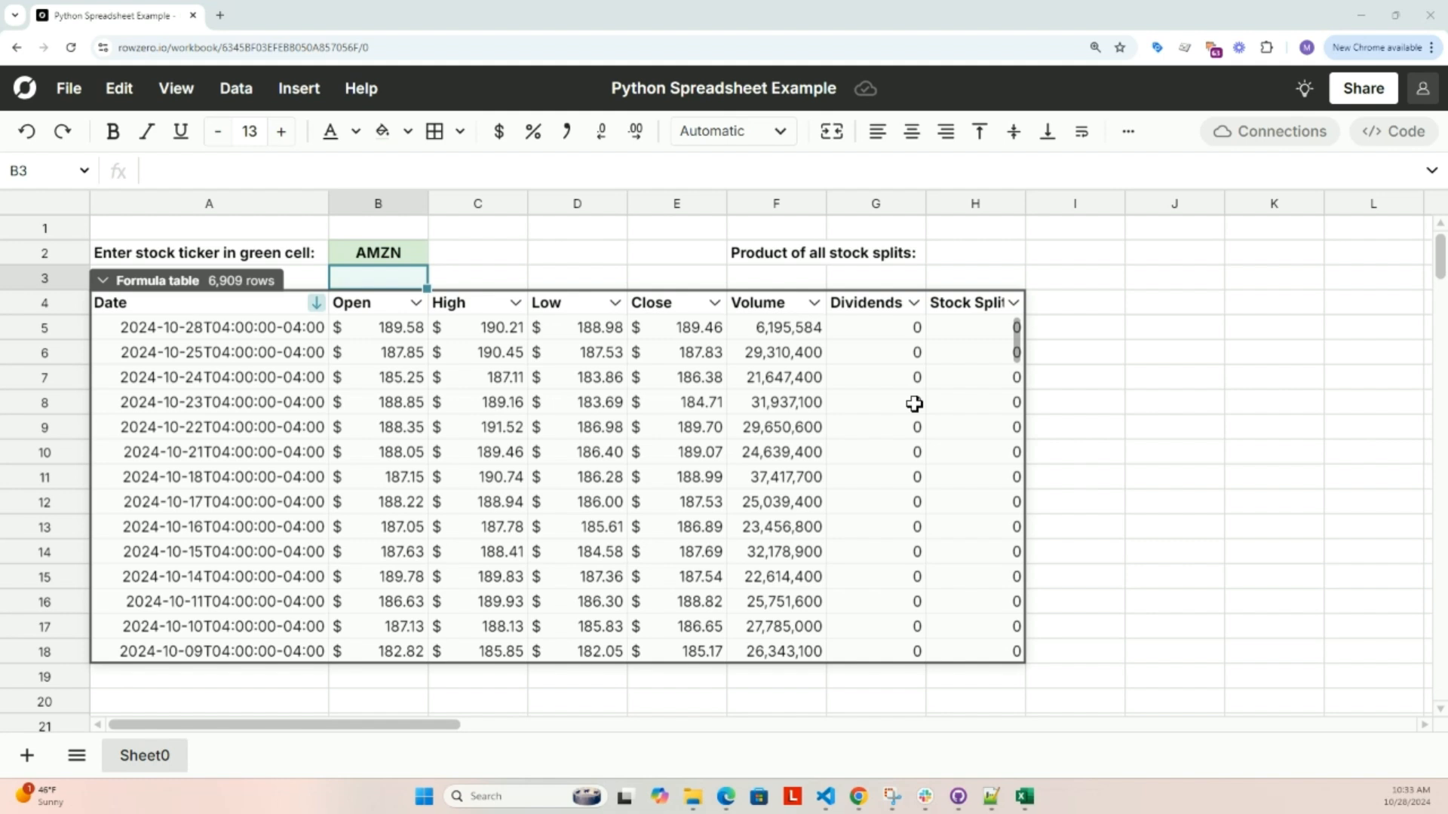
Enter a PRODUCT formula over the table's Stock Splits column in cell H2
left_click(961, 255)
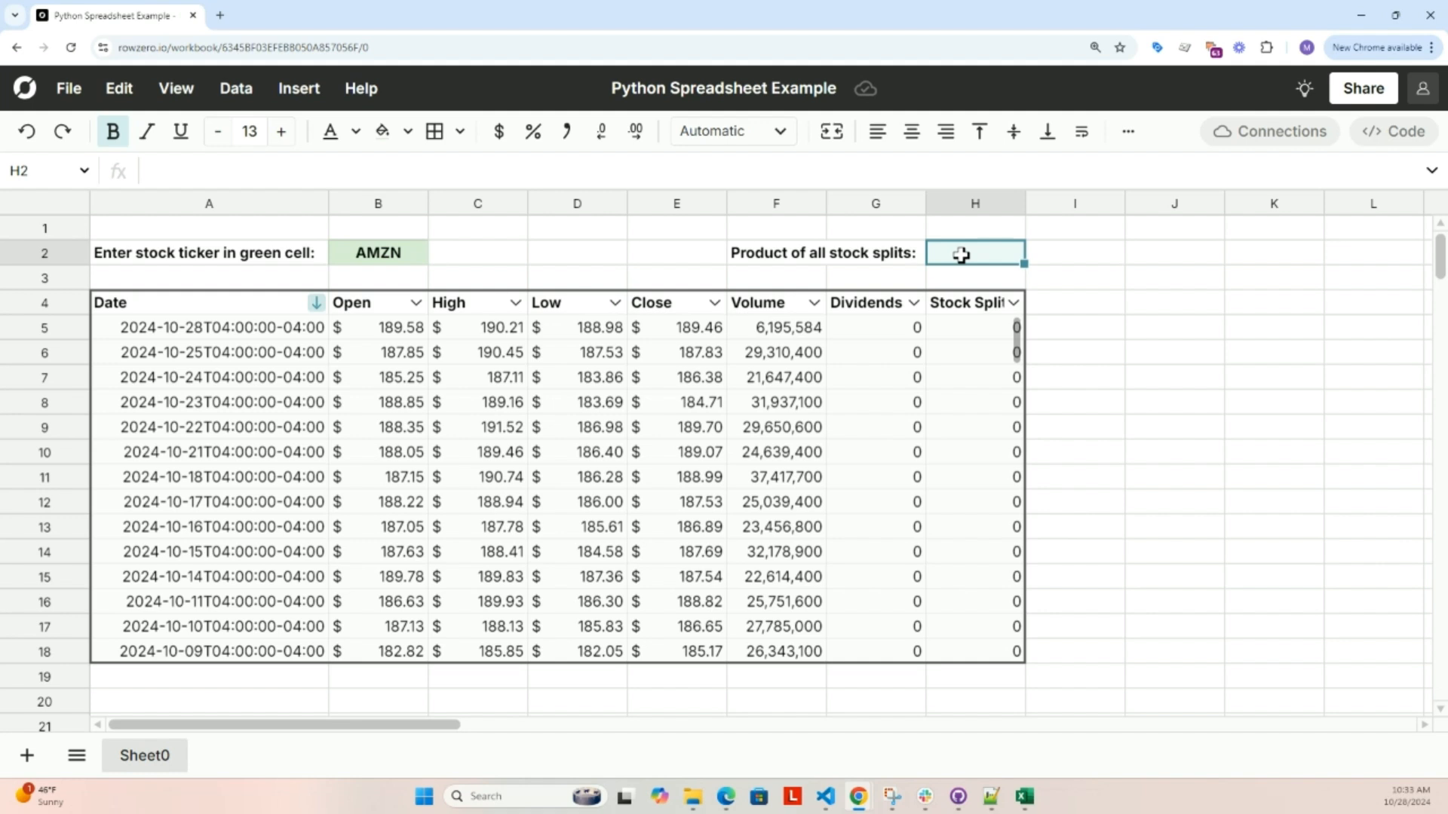
type("=po")
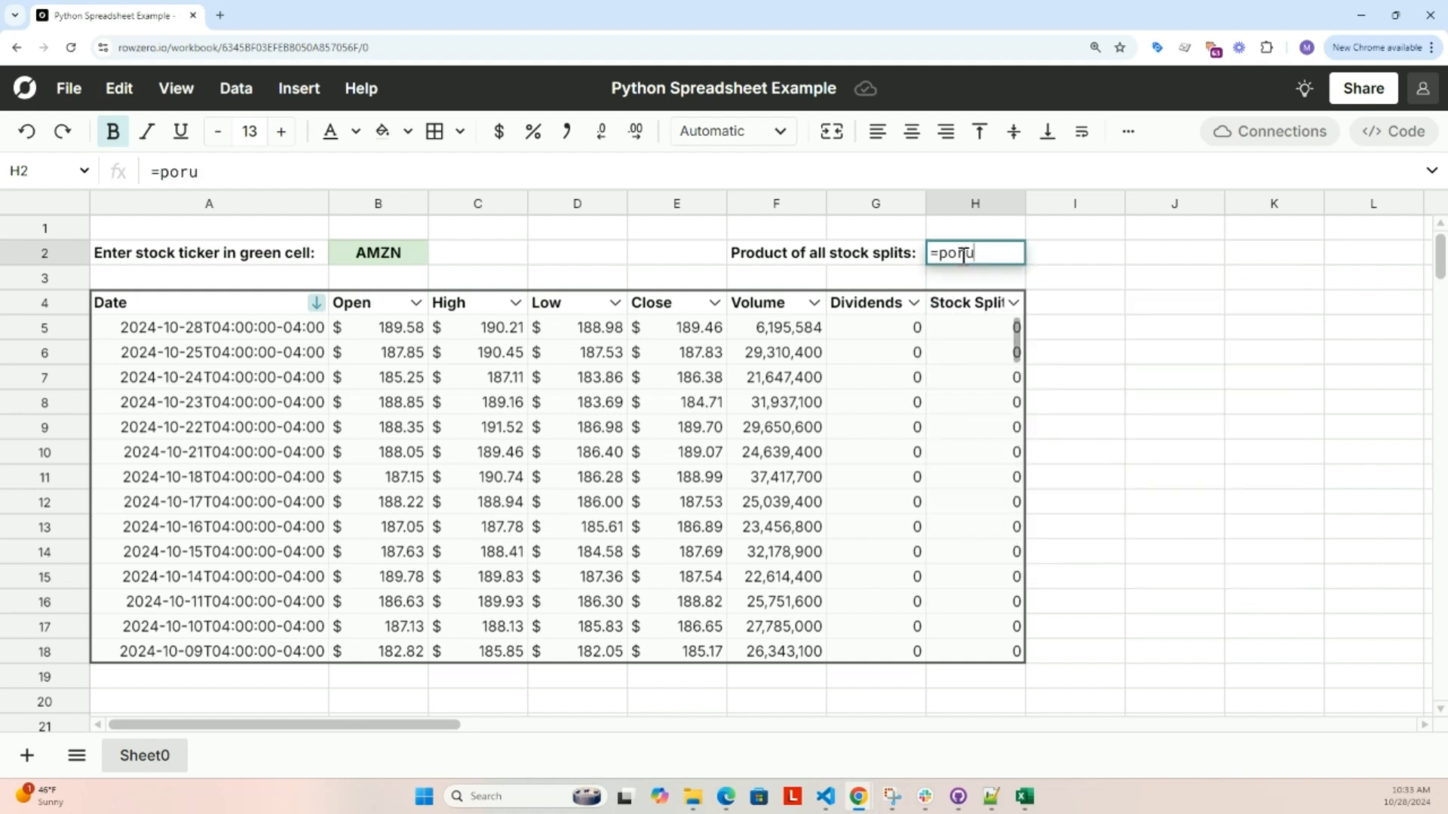
key("BackSpace")
type("roduct")
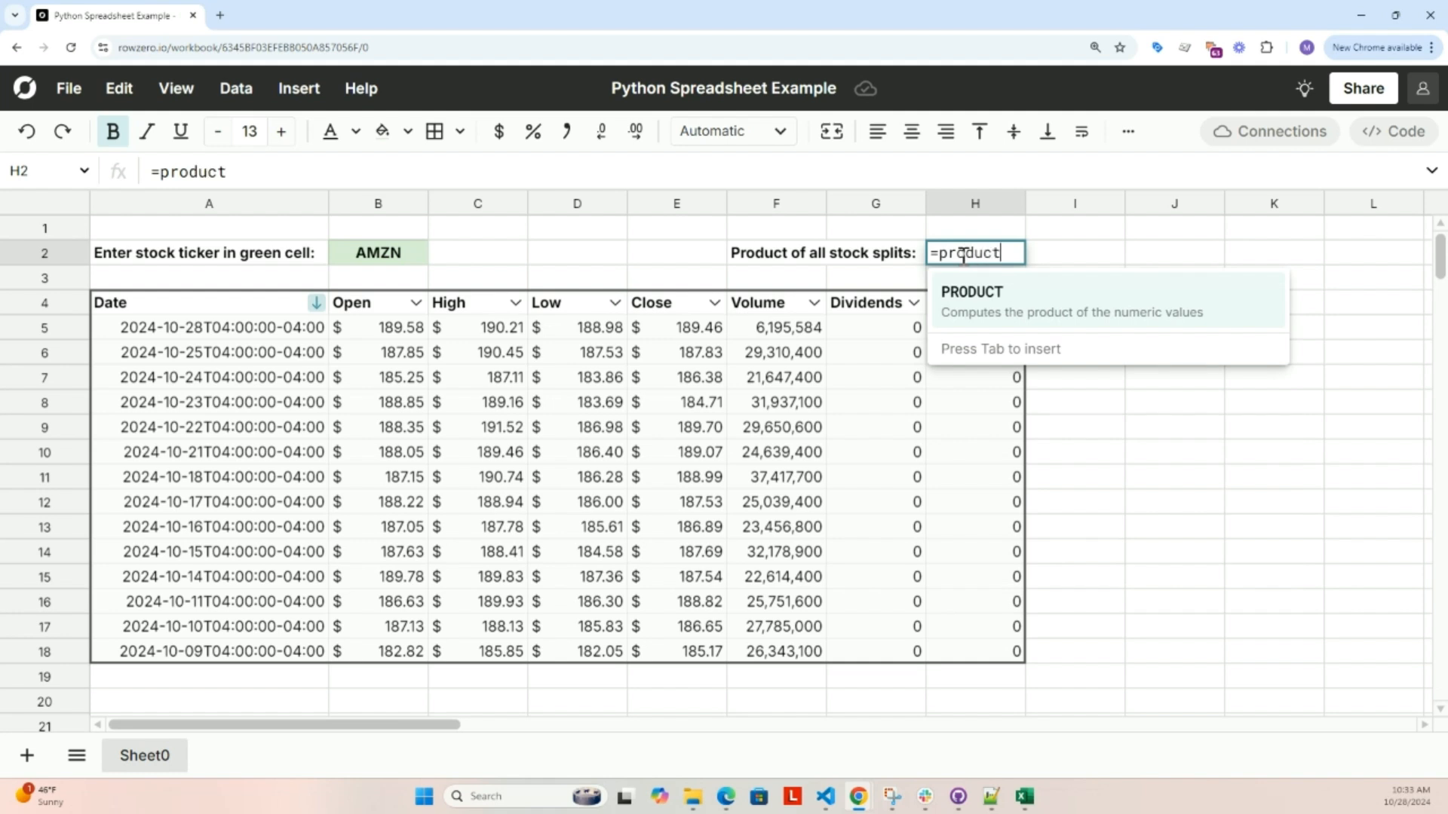
key("Tab")
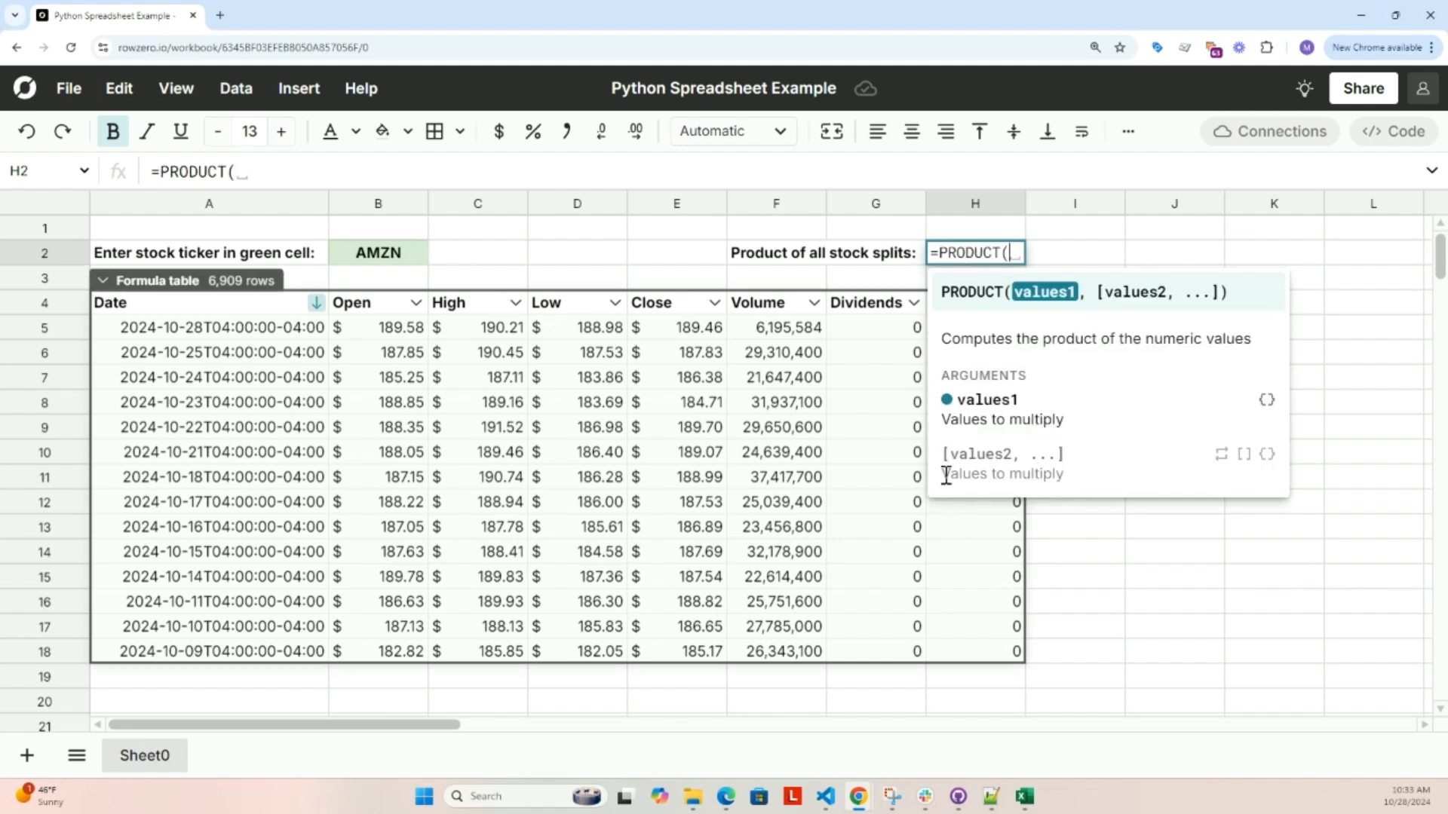
left_click(959, 536)
key("Return")
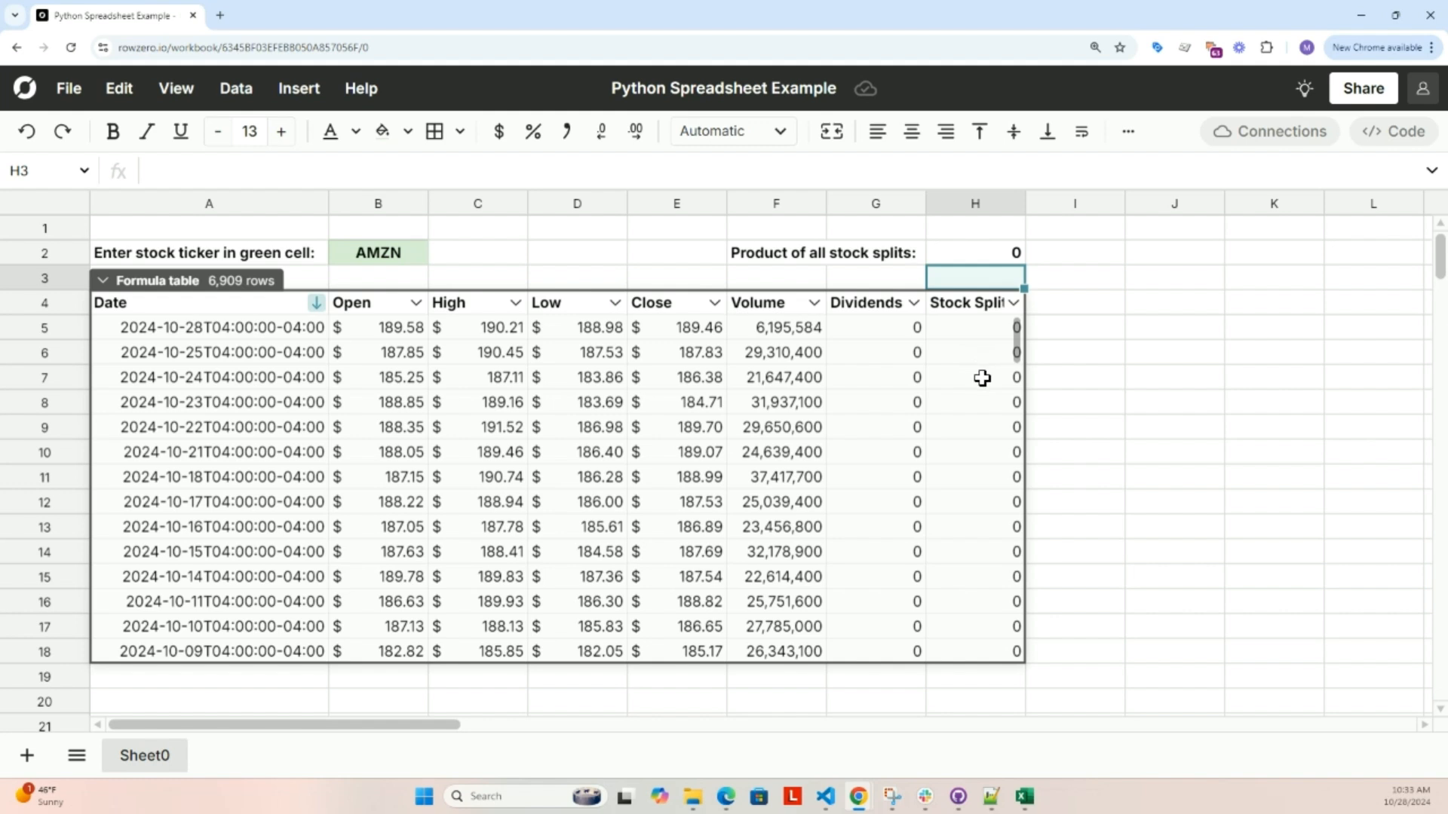
Paste the PRODUCTA(splits) function below STOCK in the Python code, separate it with a blank line, and run the code
left_click(1395, 135)
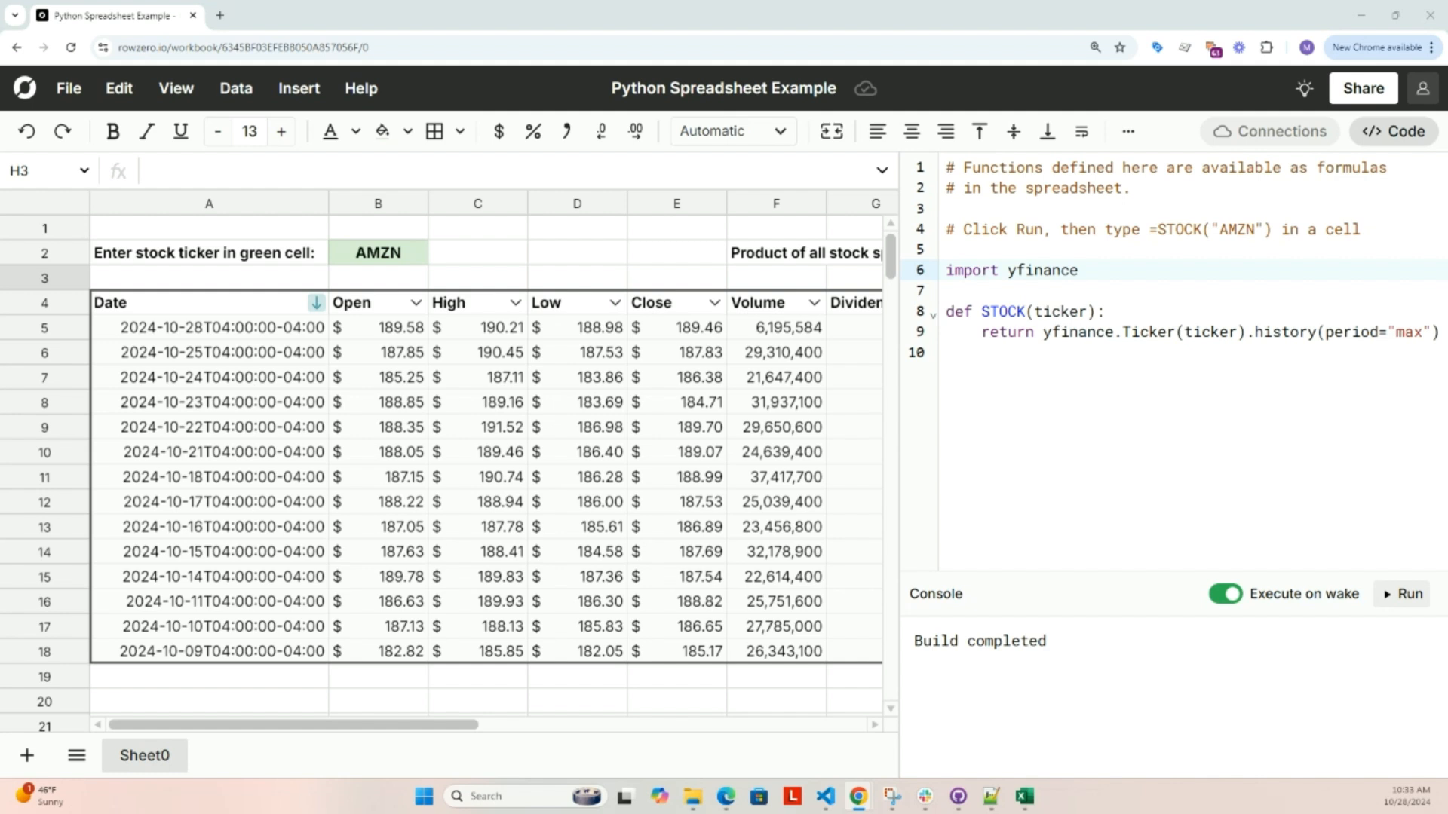
left_click(1018, 402)
key("ctrl+v")
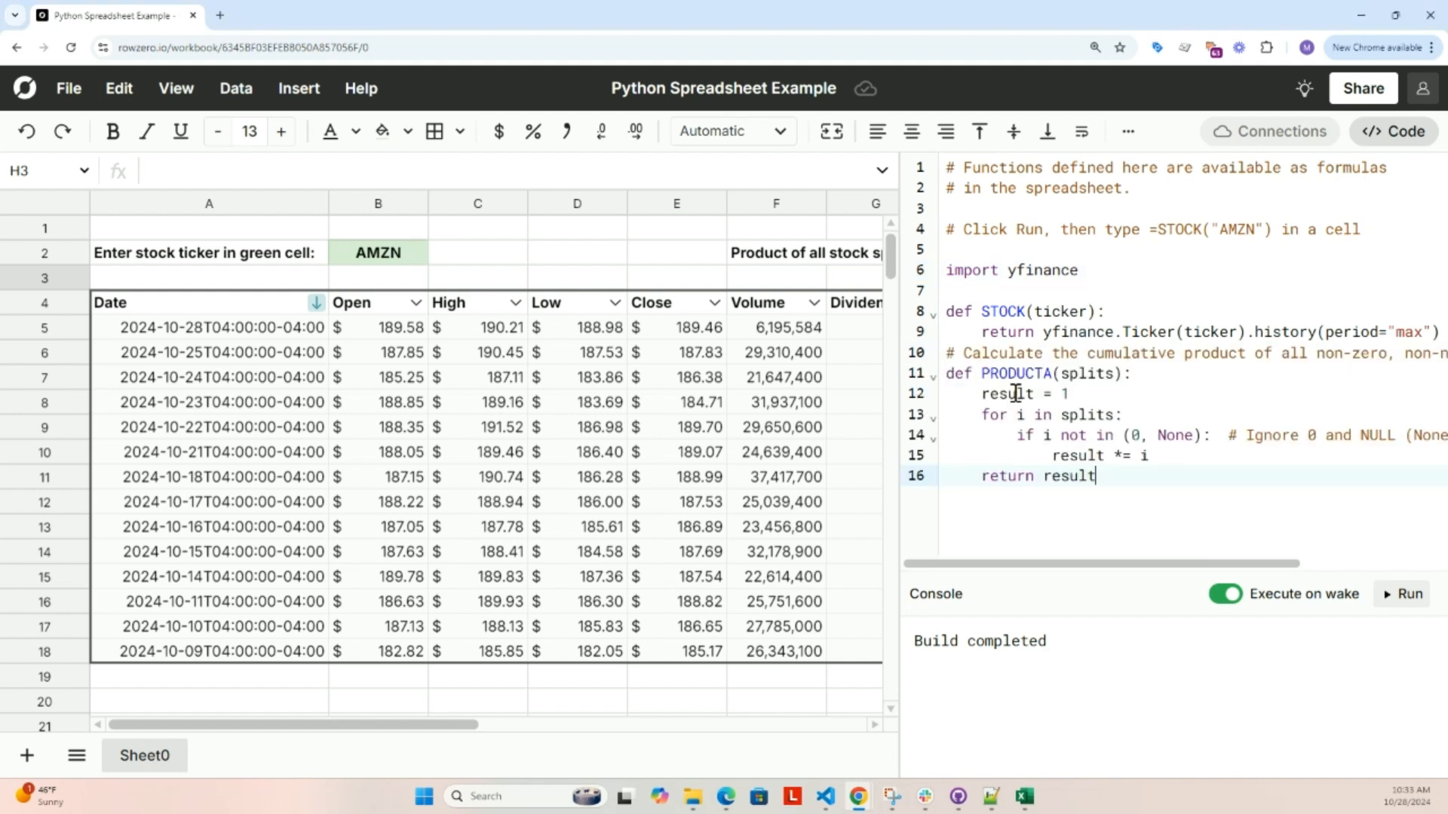
key("Return")
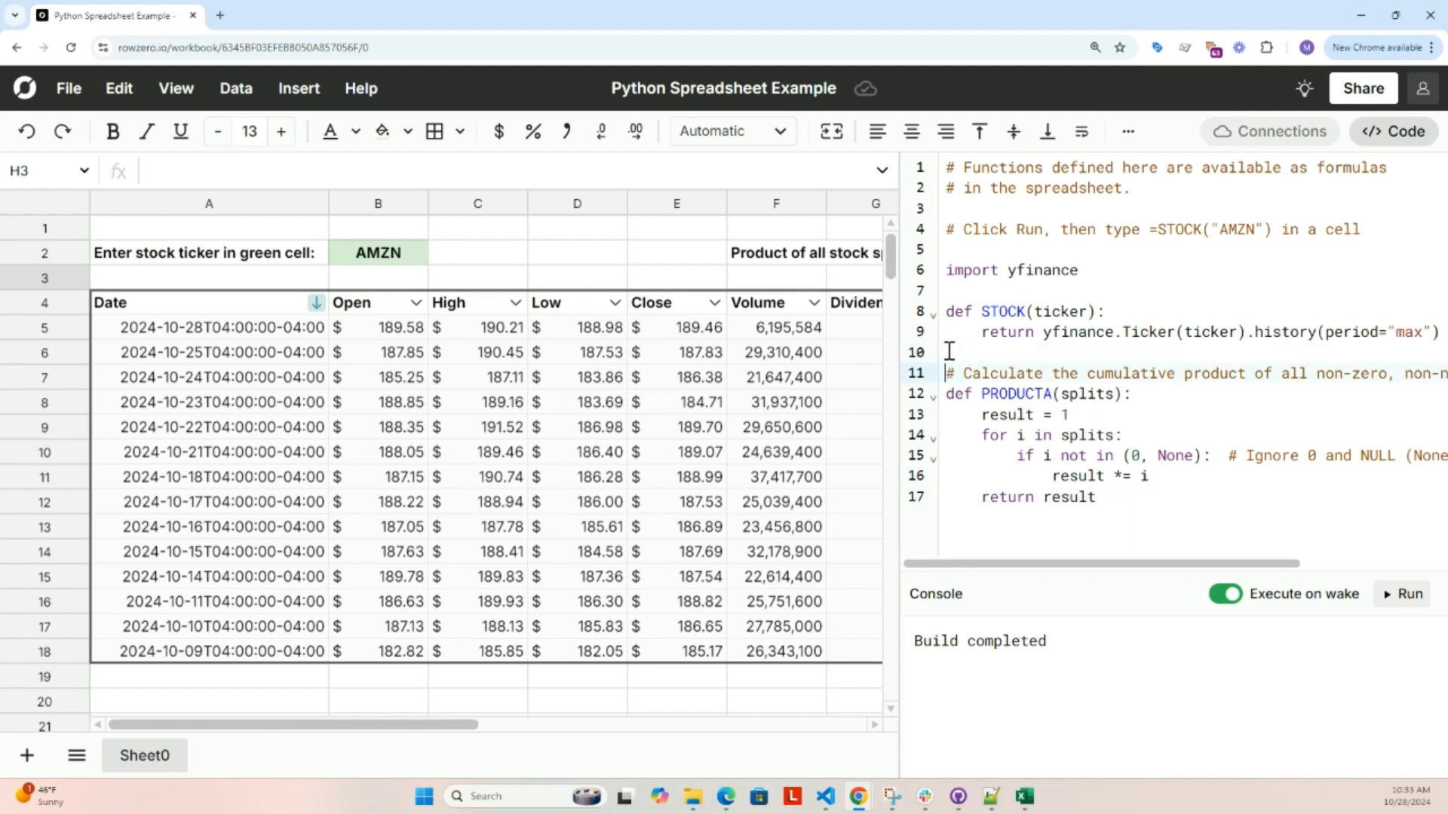
left_click(1408, 595)
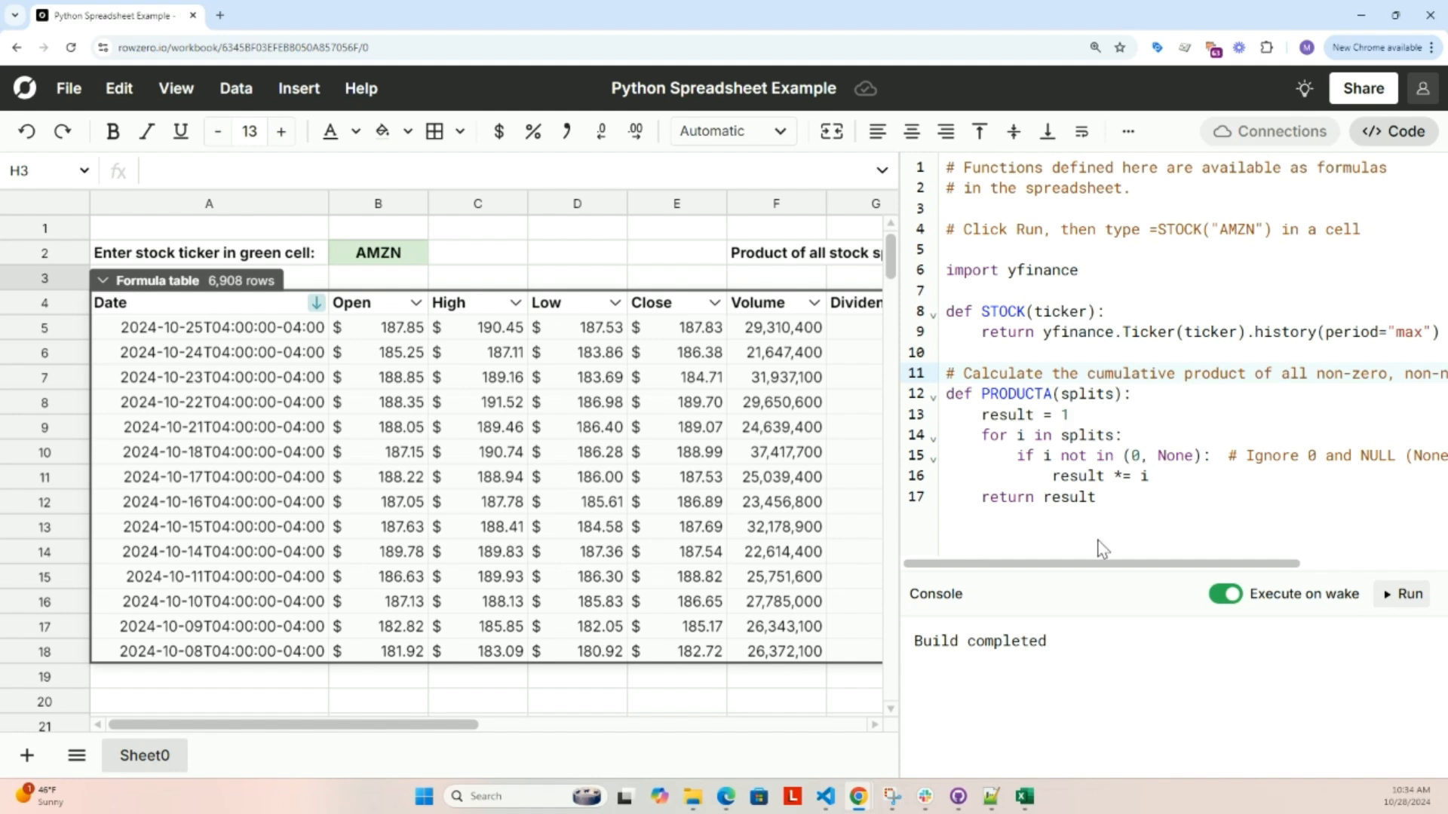
Hide the code editor and replace the formula in H2 with PRODUCTA over the table's Stock Splits column
left_click(1404, 132)
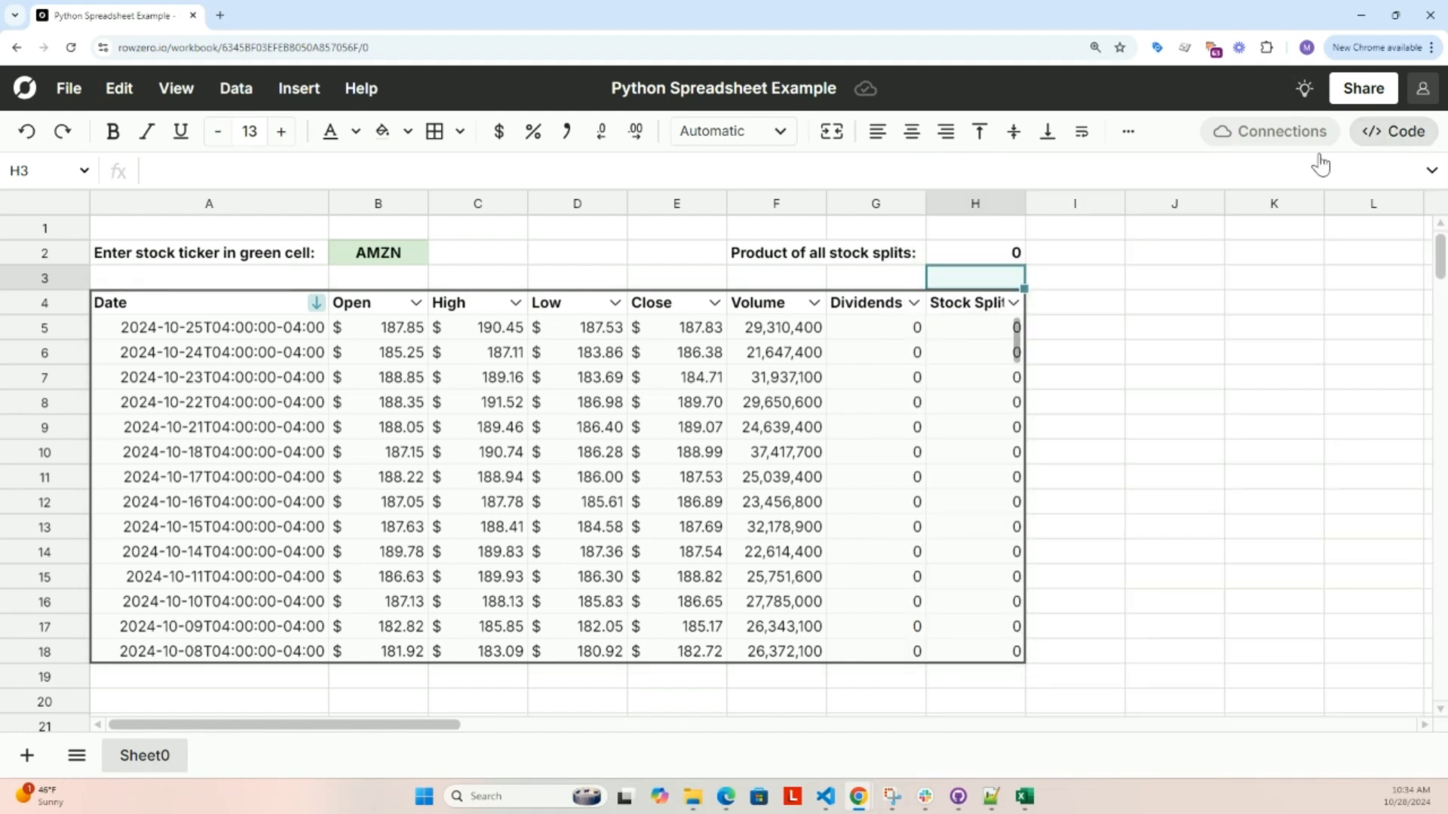
left_click(978, 258)
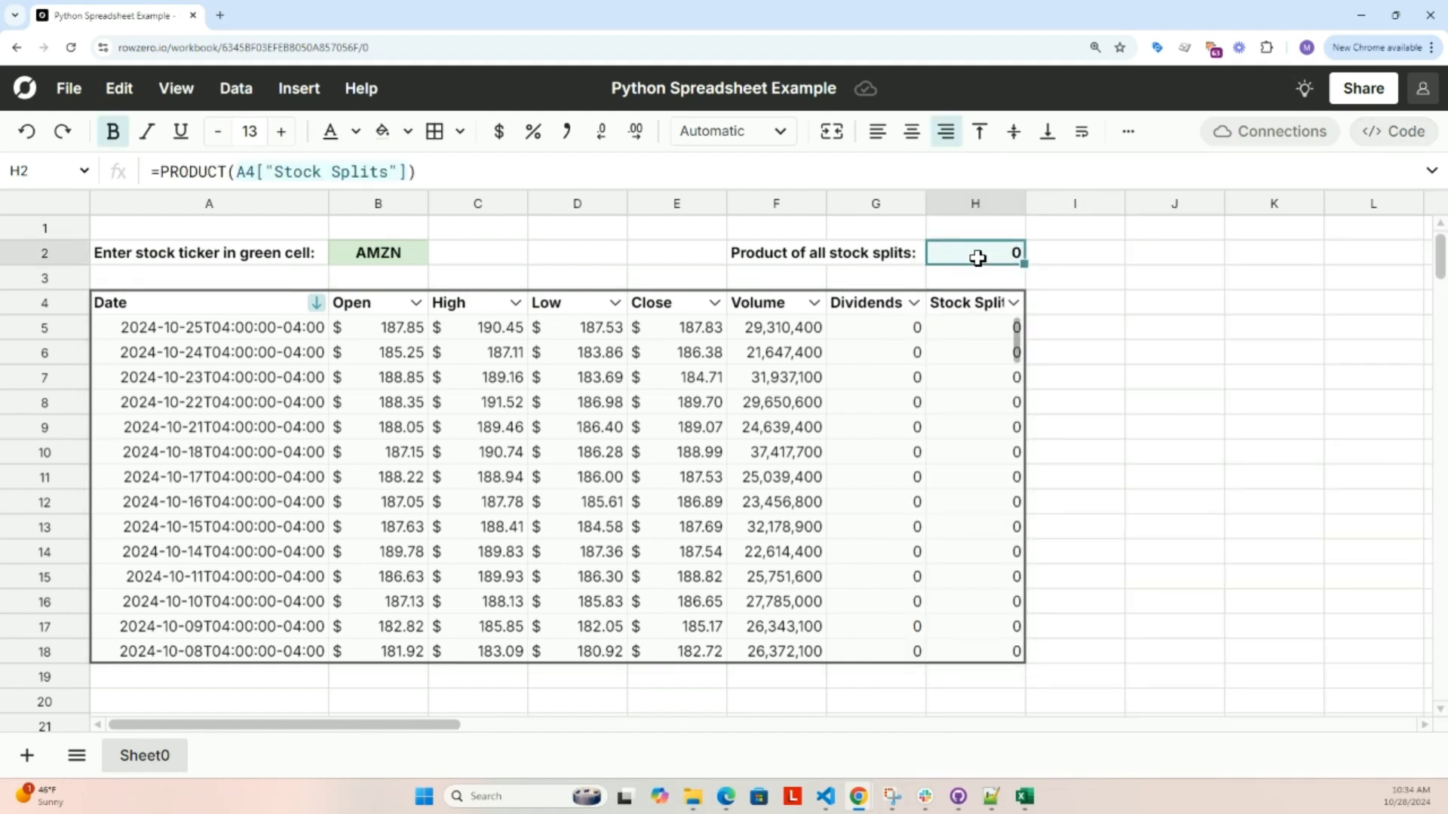
type("=")
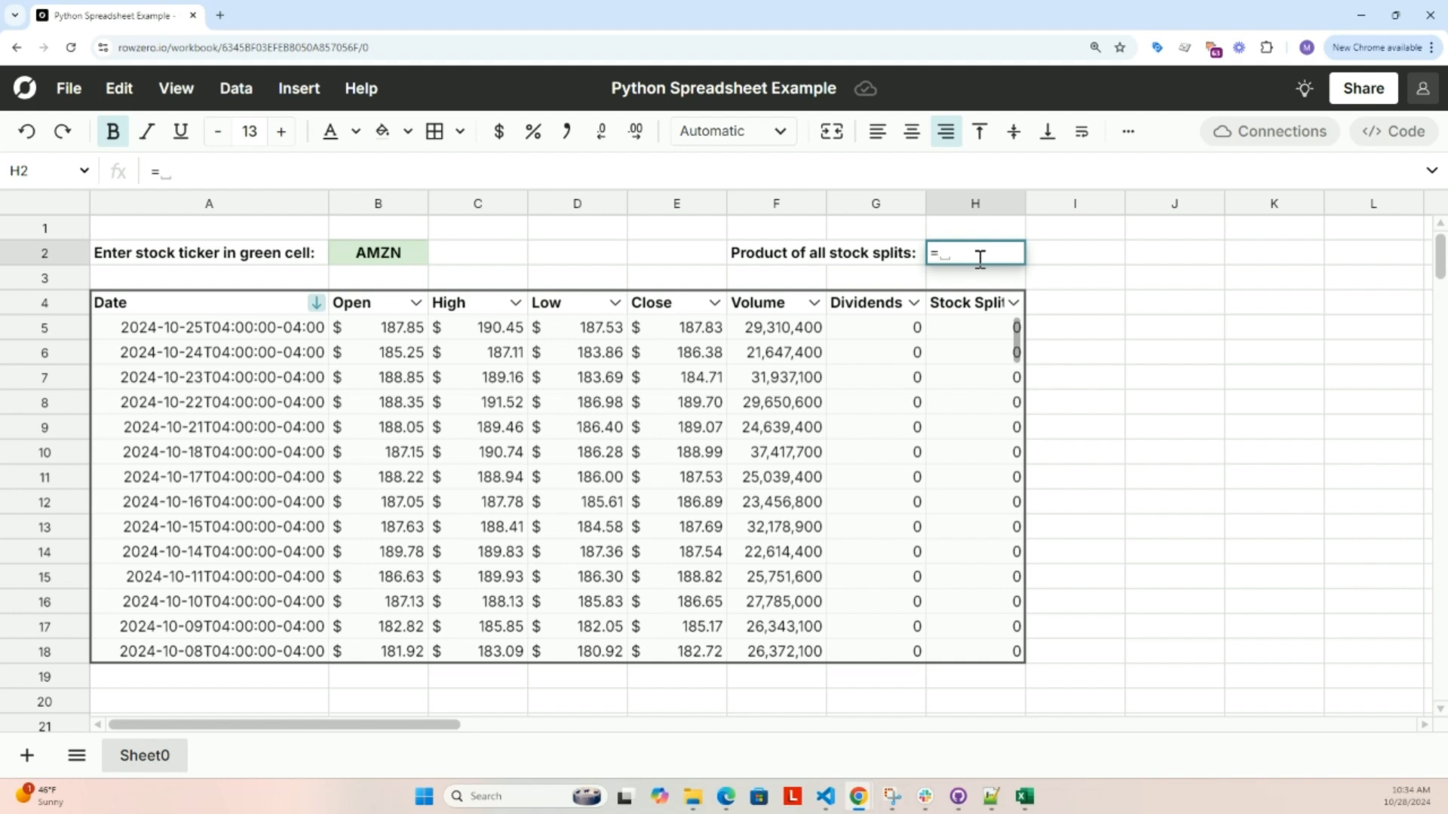
type("product")
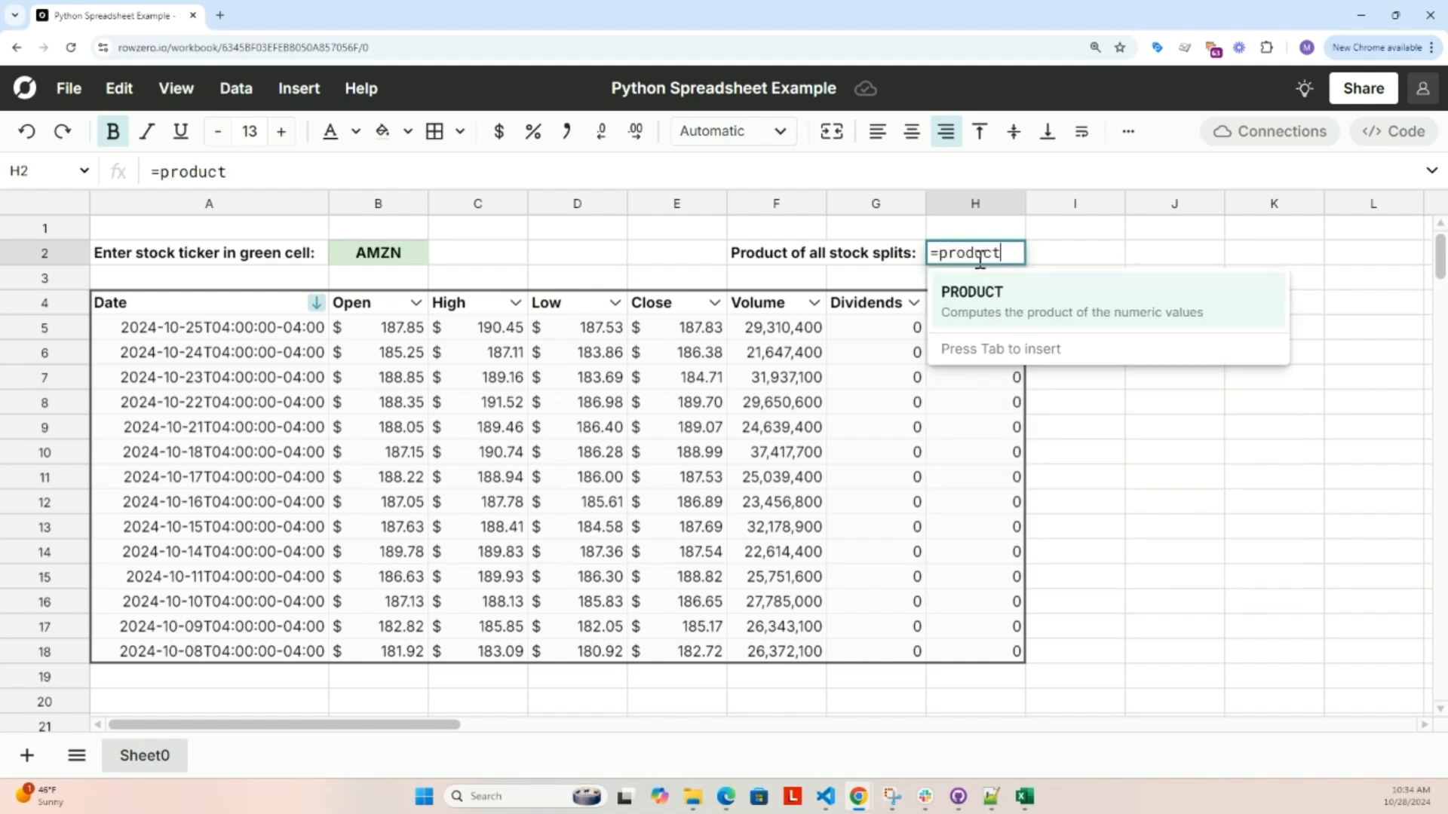
type("a(")
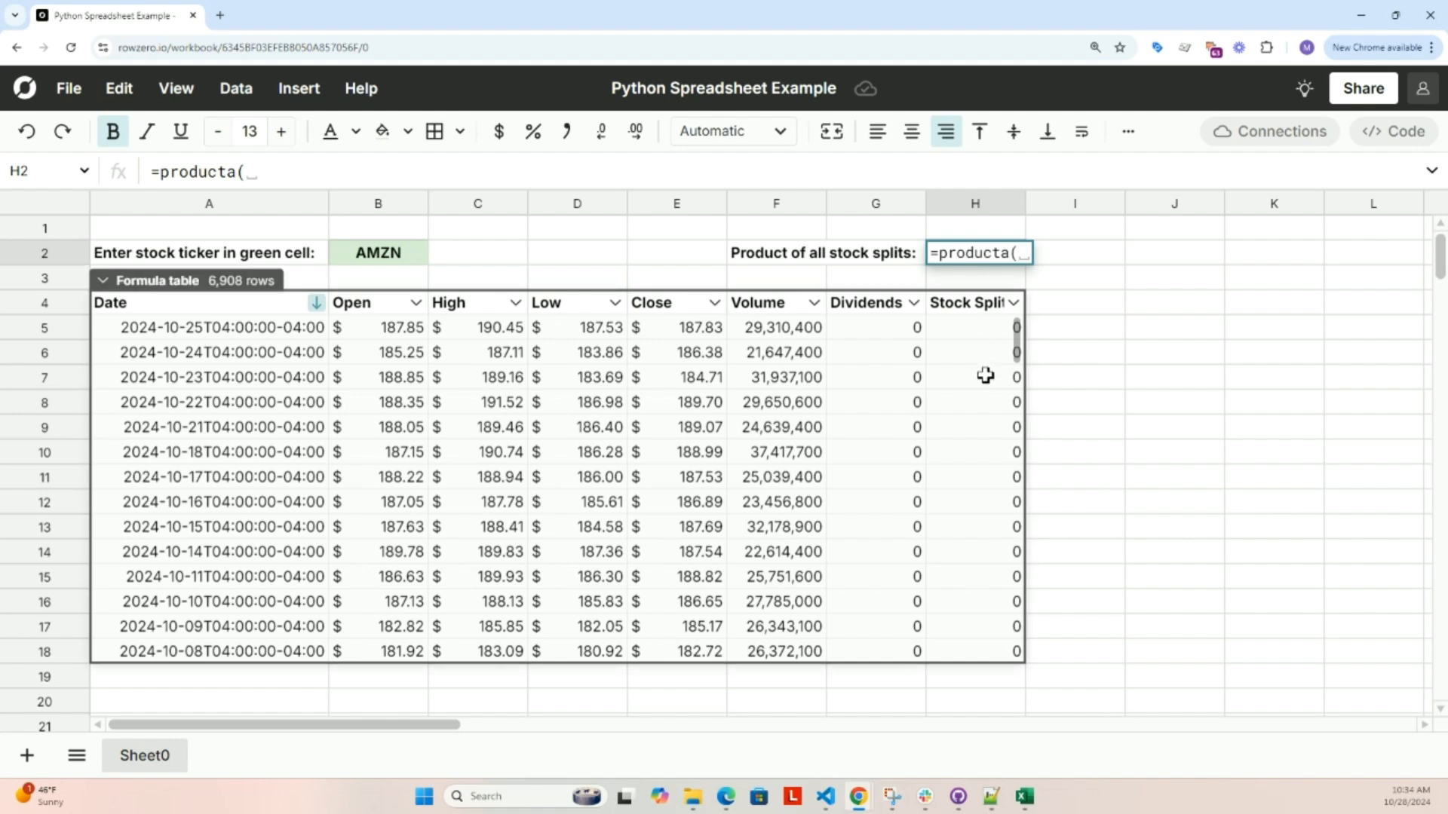
left_click(985, 375)
type(")")
key("Return")
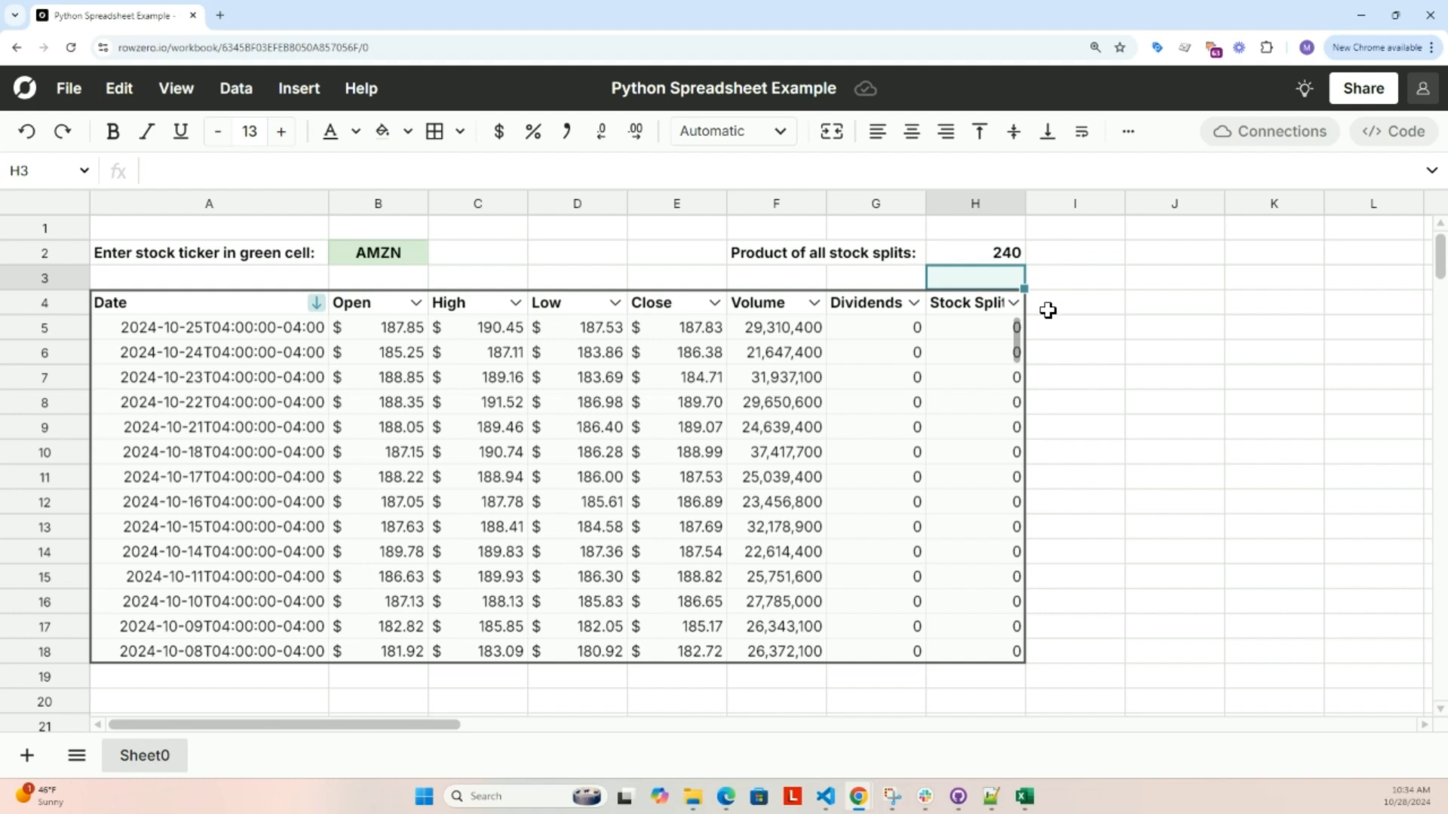
Add a calculated column beside Stock Splits, starting in I5, with the formula ={Close}*H2
left_click(1062, 333)
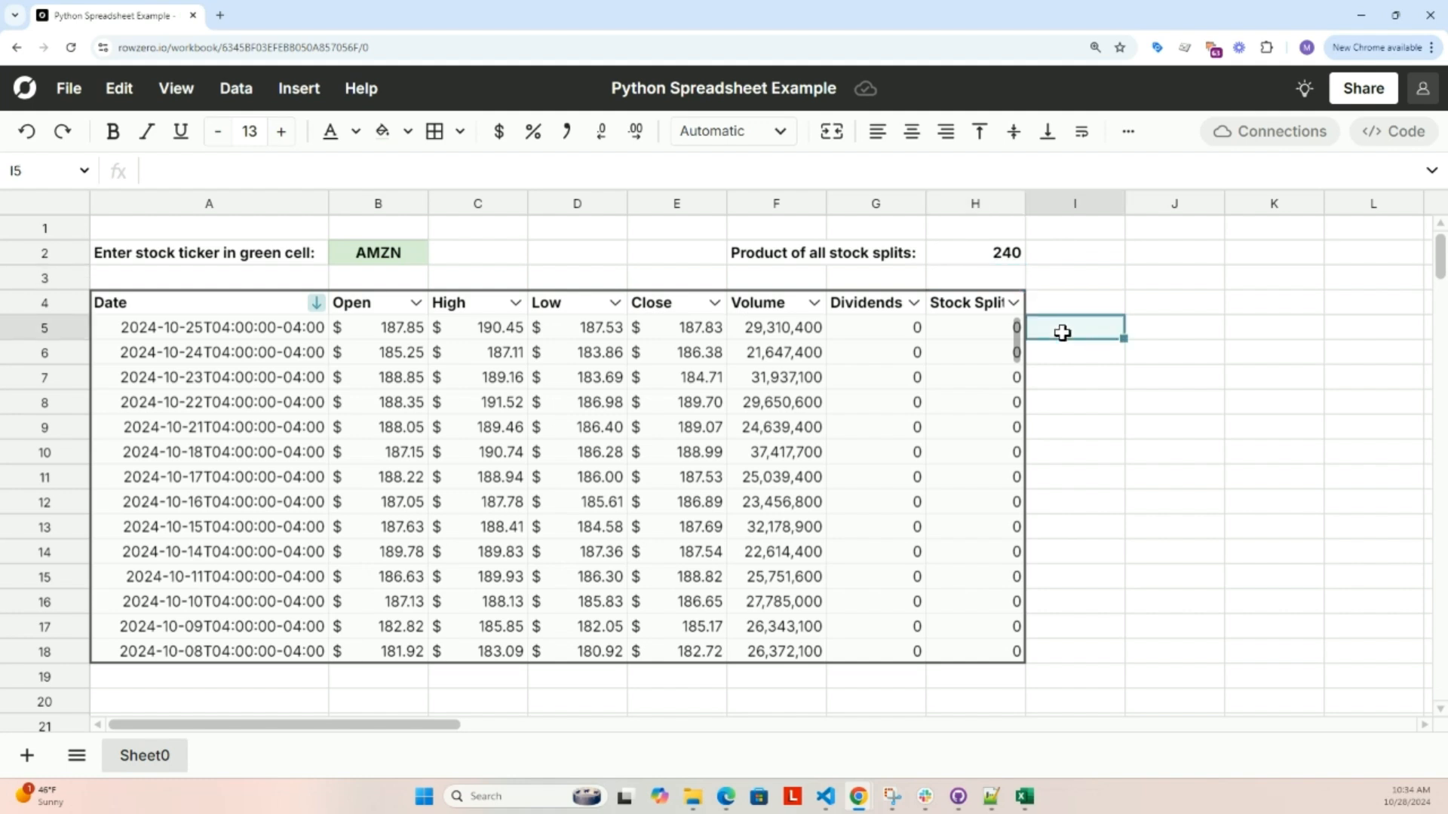
type("=")
key("Left")
key("Left")
key("Left")
key("Left")
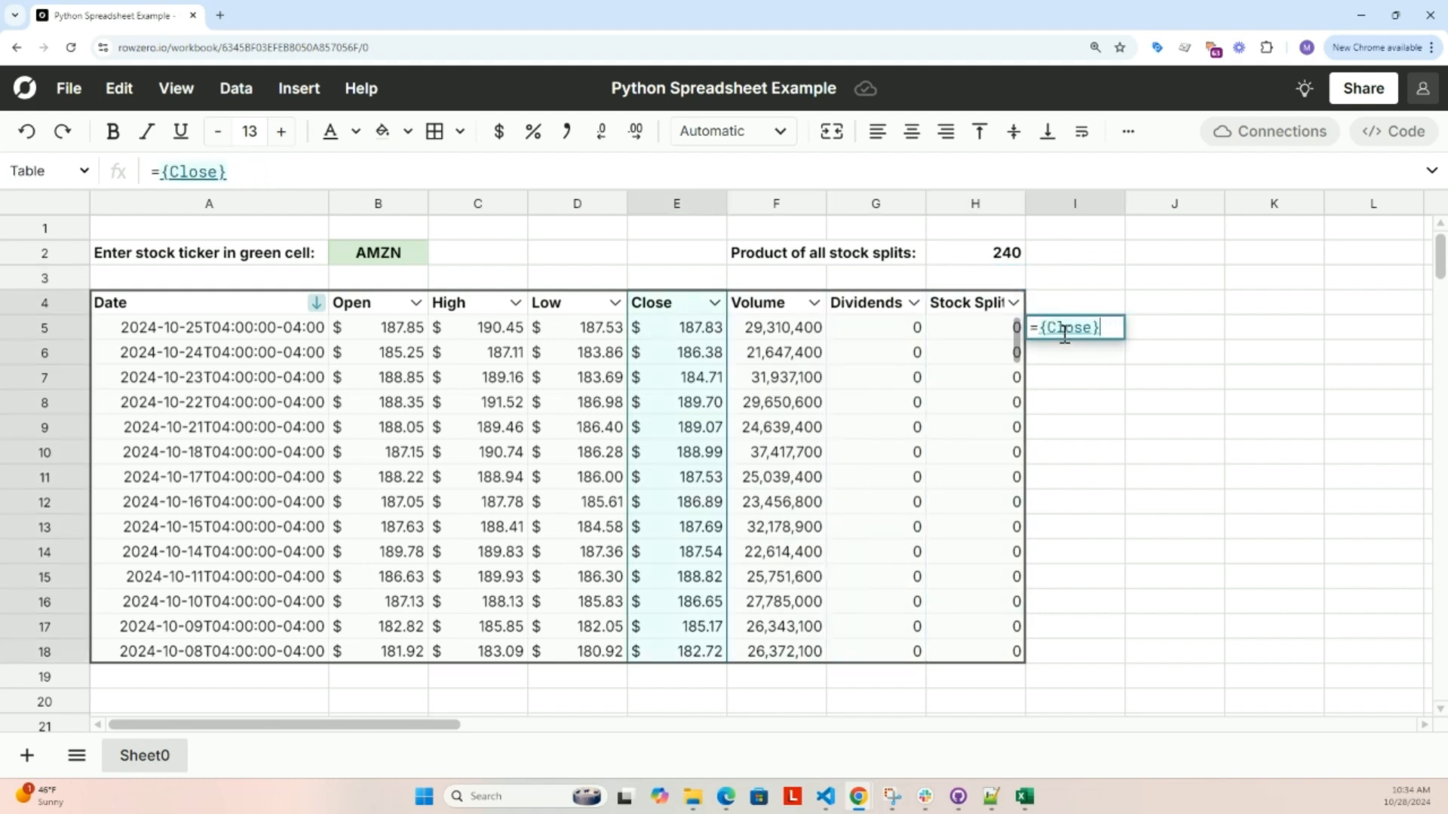
type("*")
left_click(1006, 253)
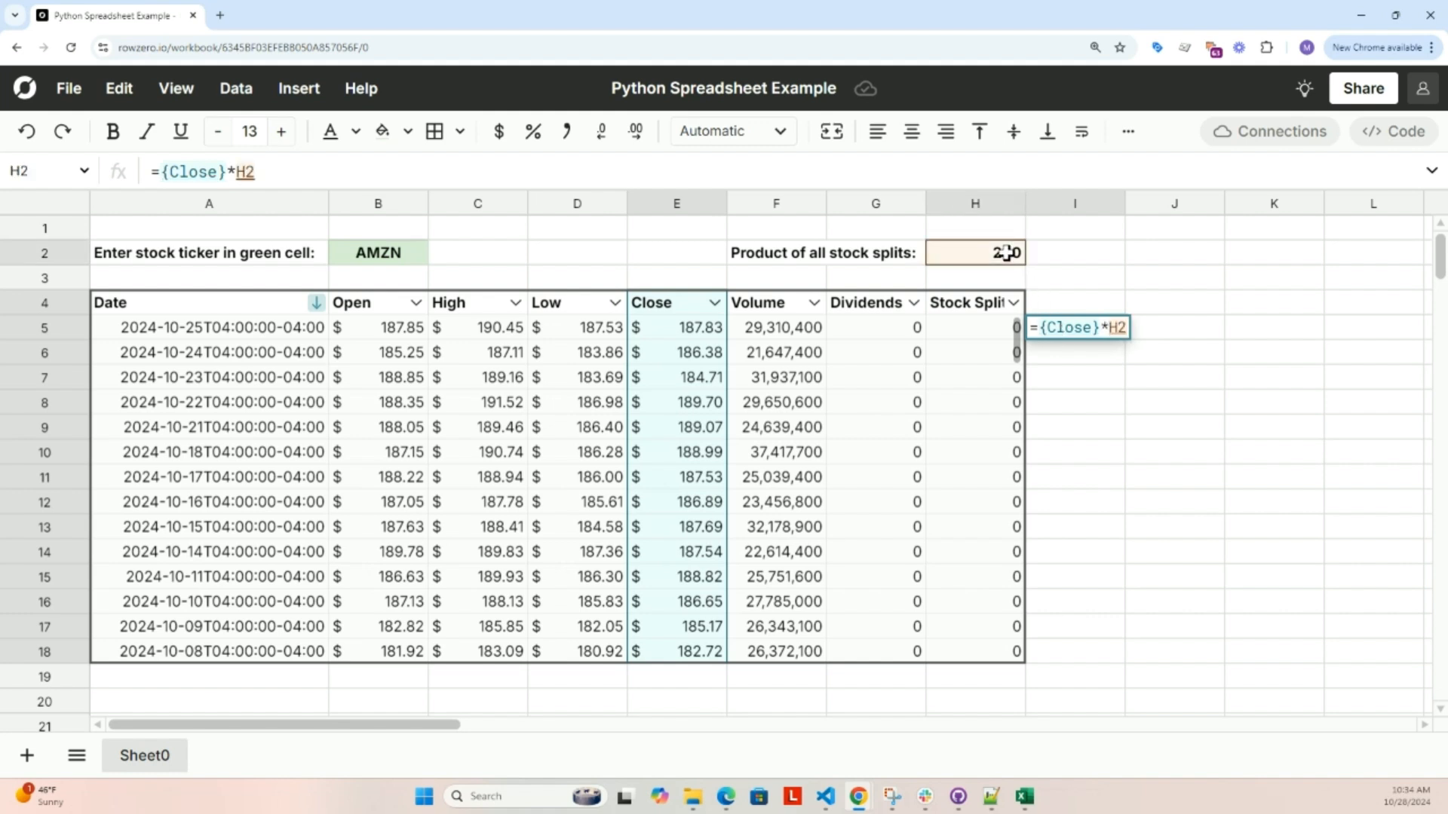
key("Return")
Rename the new table column "Unadjust Price" and format its values as dollar currency
left_click(1072, 305)
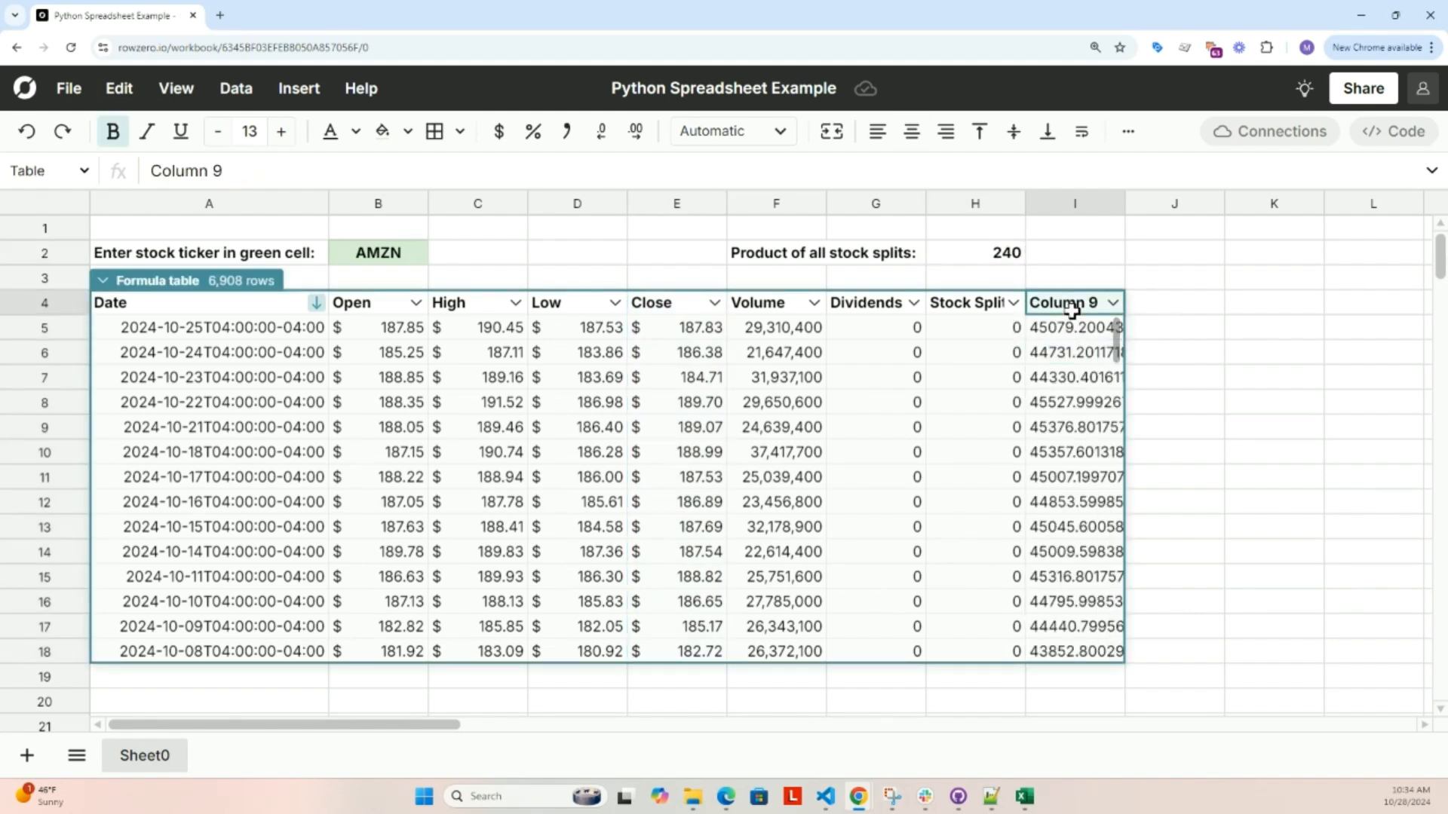
type("Un")
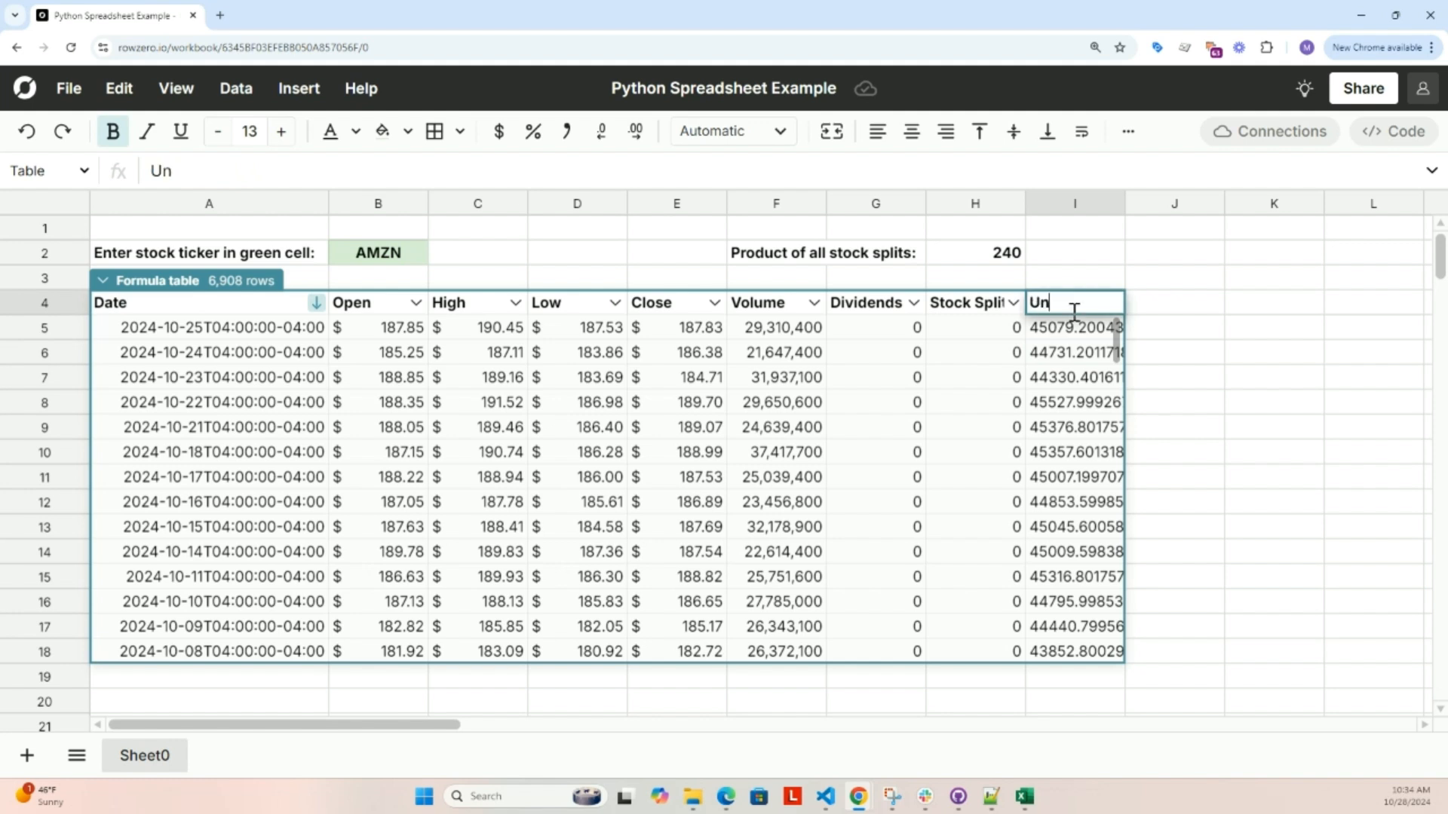
type("adjust Price")
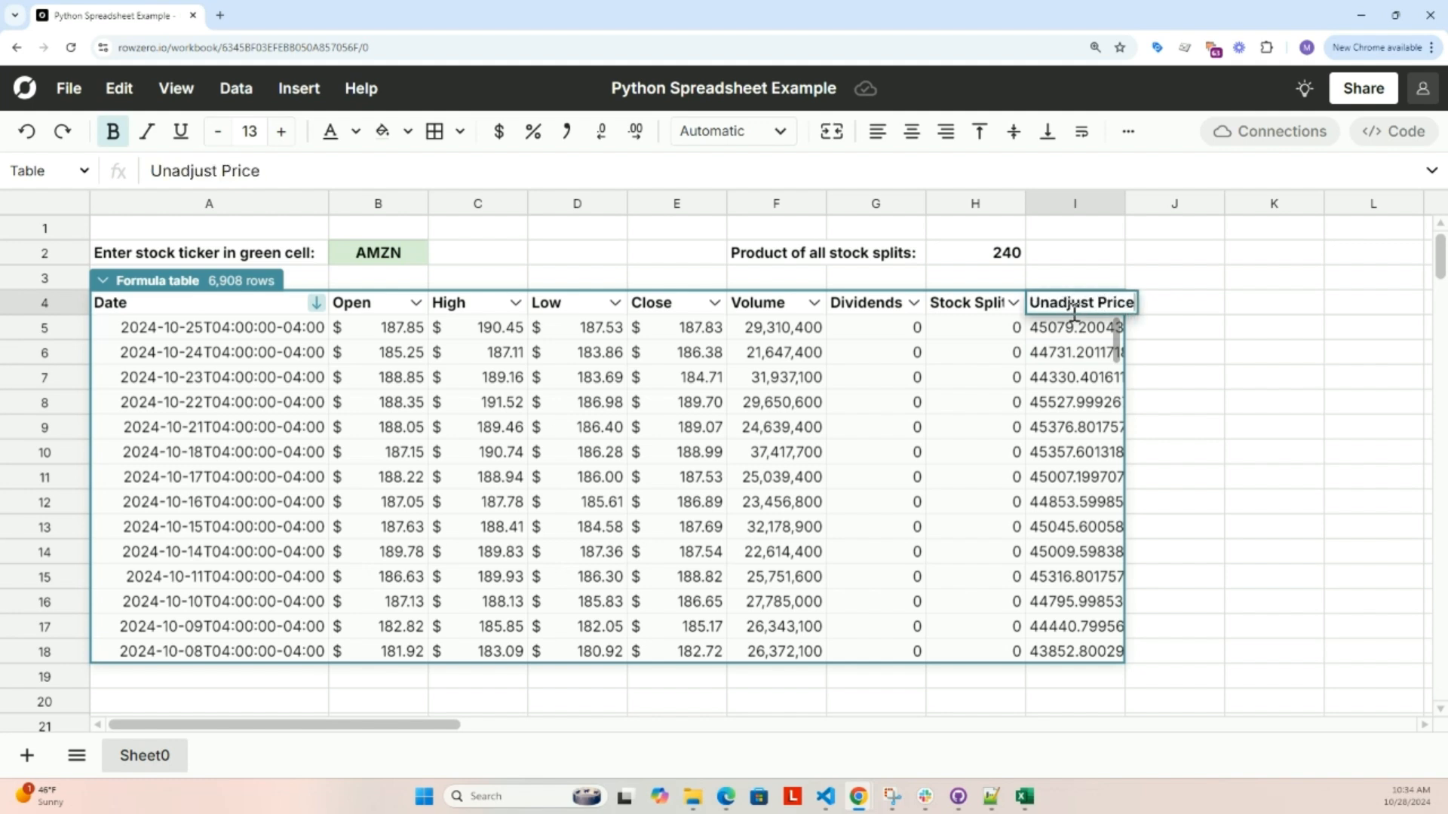
key("Return")
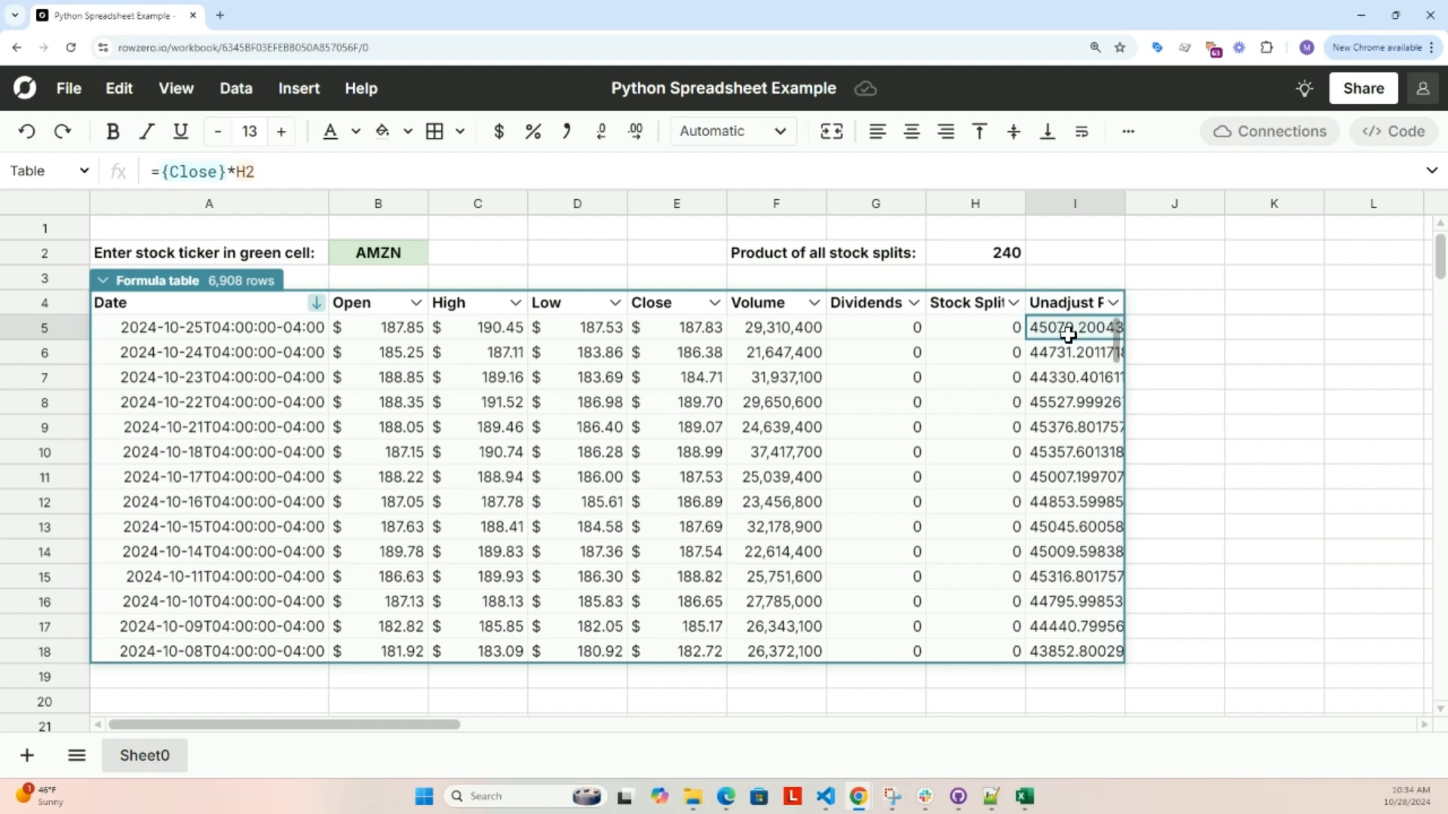
left_click(498, 132)
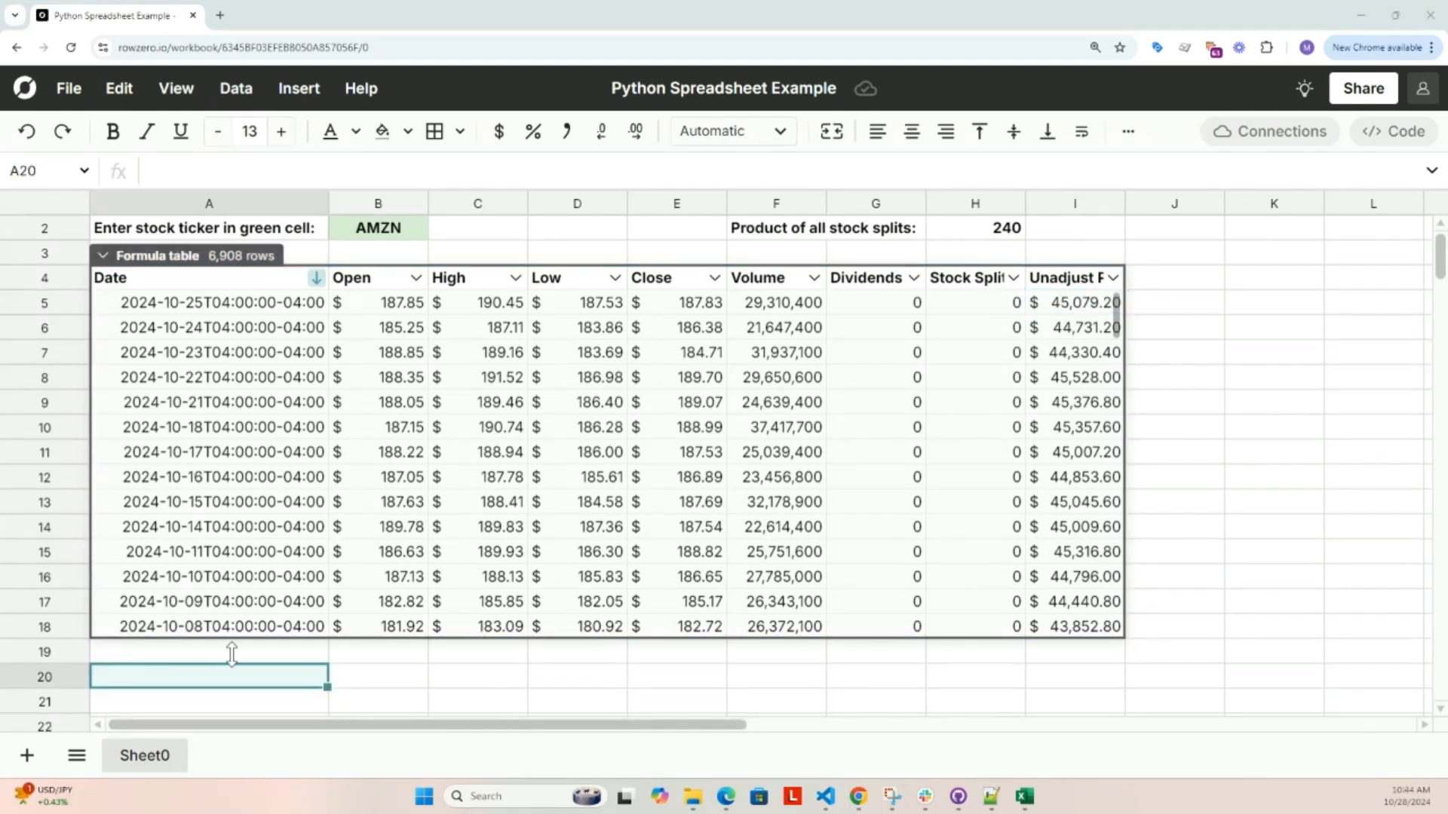
Label cell A20 below the table "1st Day"
type("1st Day")
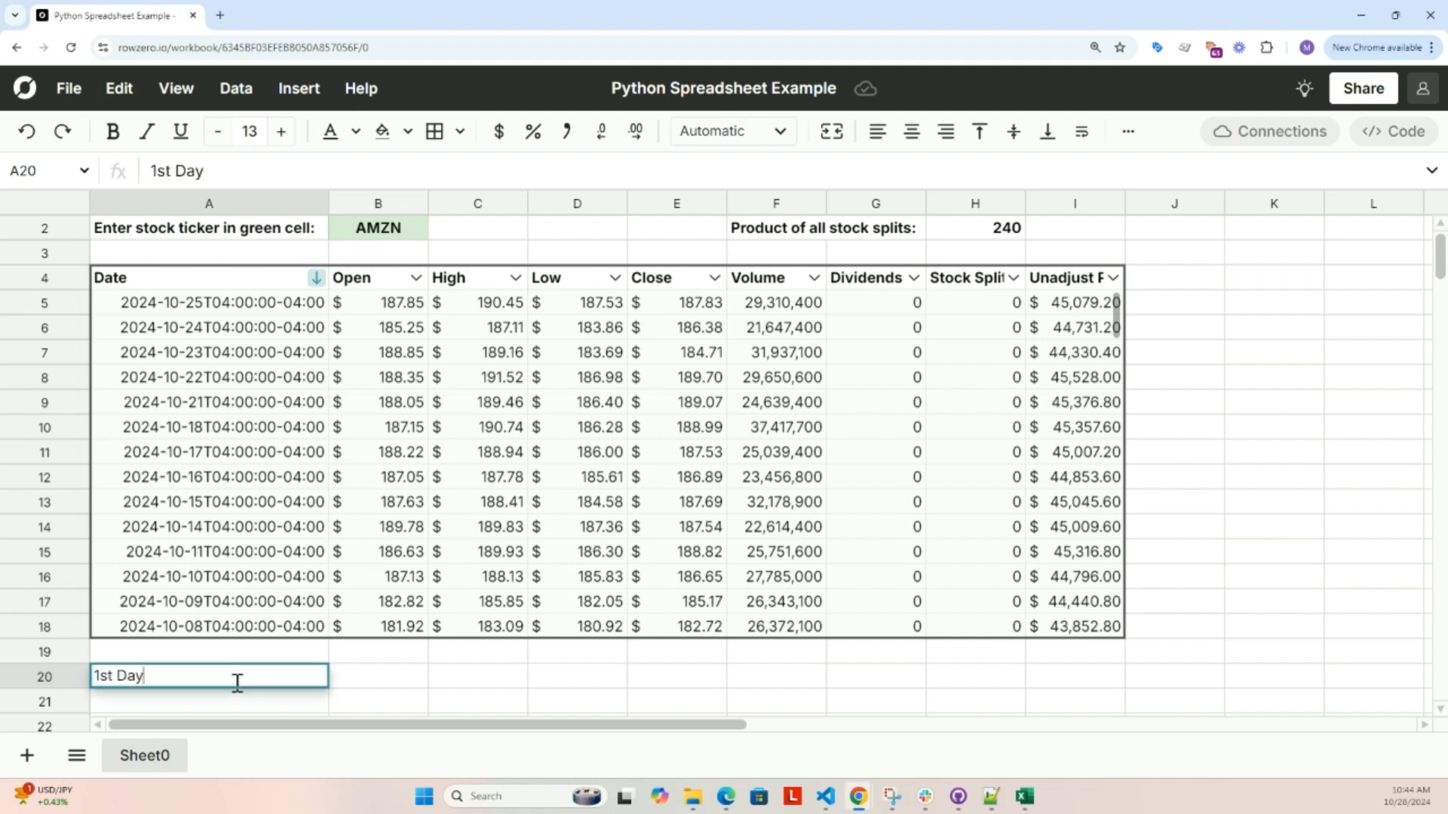
key("Tab")
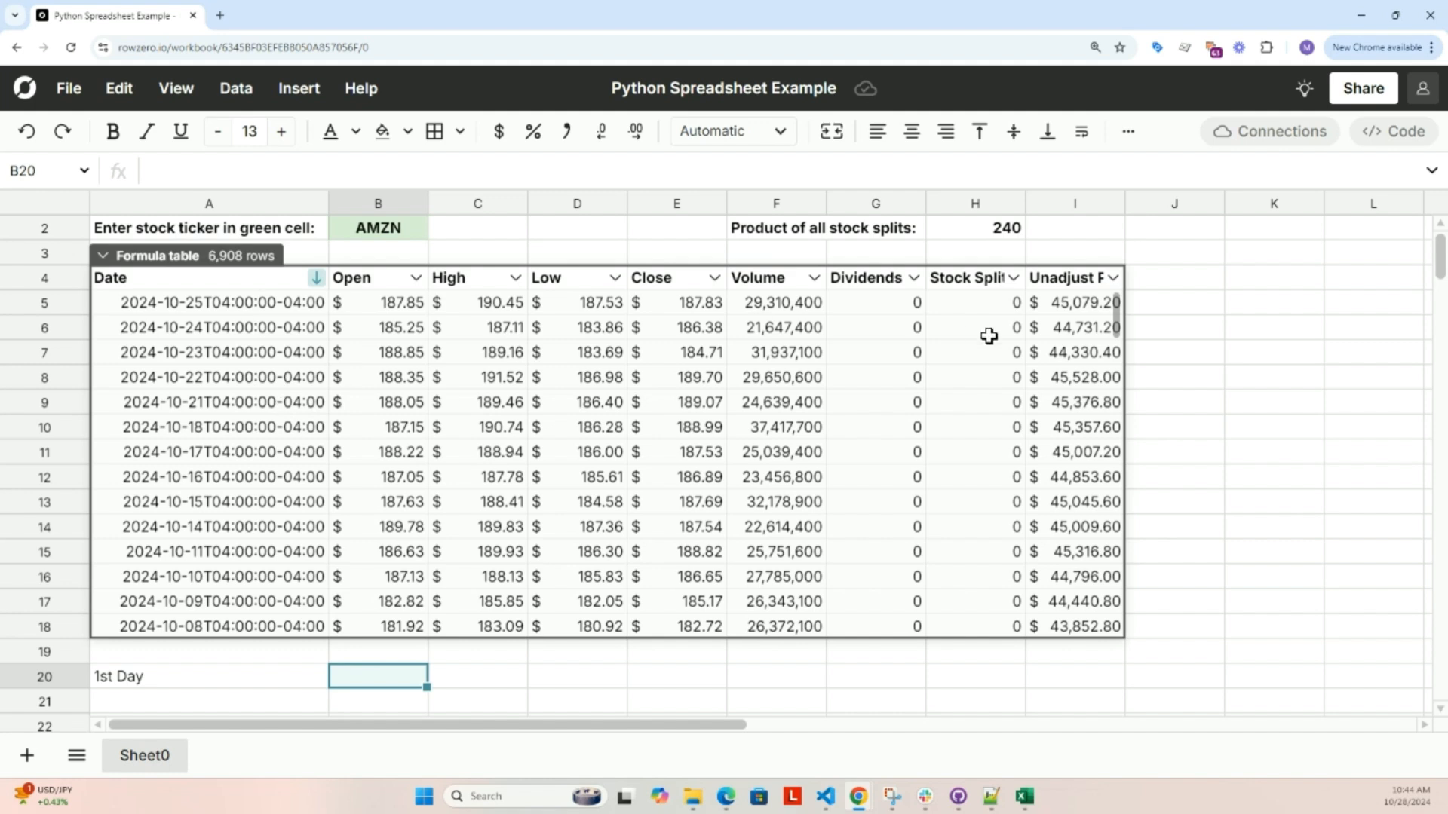
Add a calculated column beside Unadjust Price, starting in J5, with the formula =DATEPART({Date}), and rename it "Day"
left_click(1197, 301)
type("=datep")
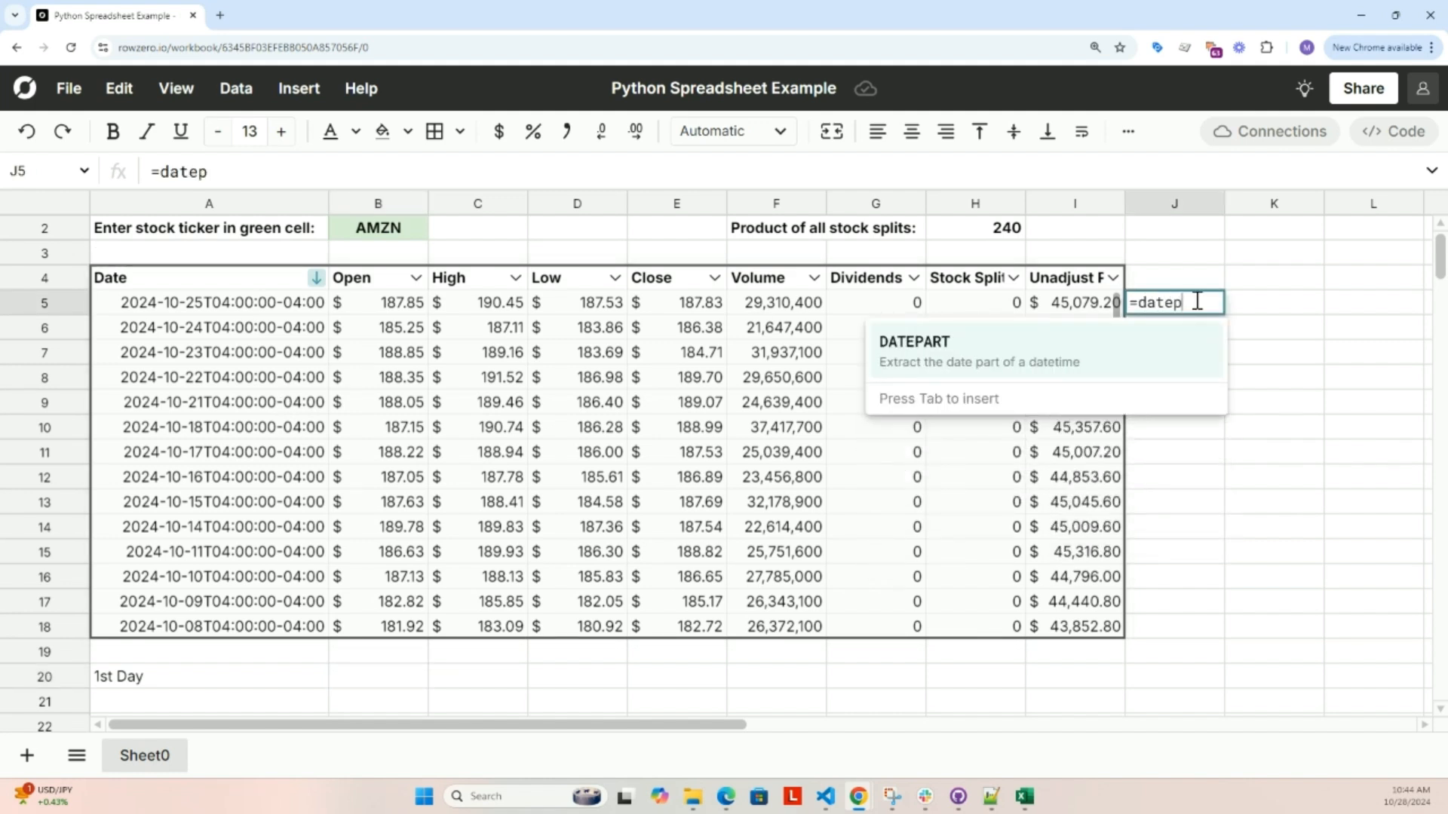
key("Tab")
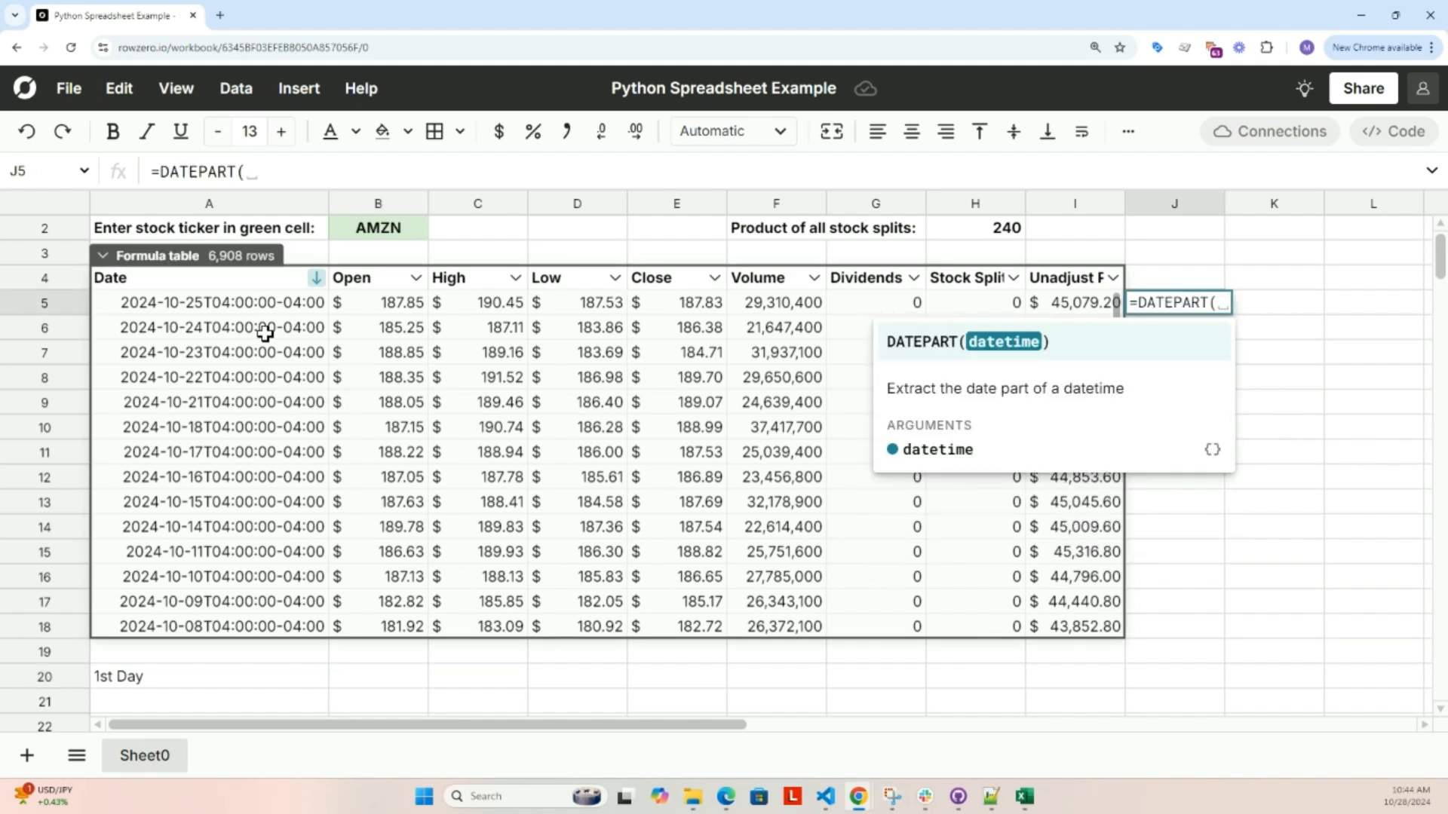
left_click(240, 308)
key("Return")
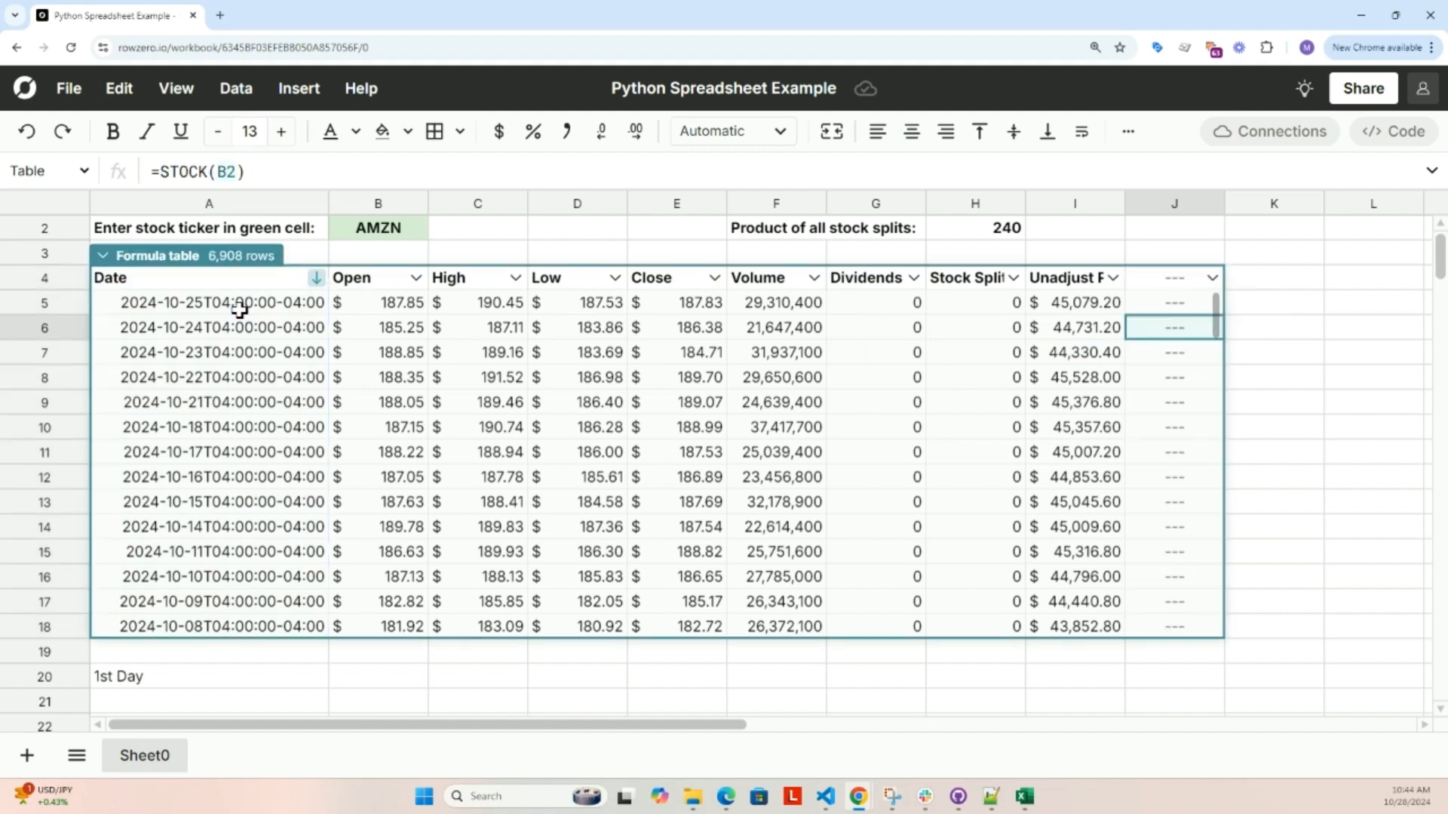
left_click(1173, 279)
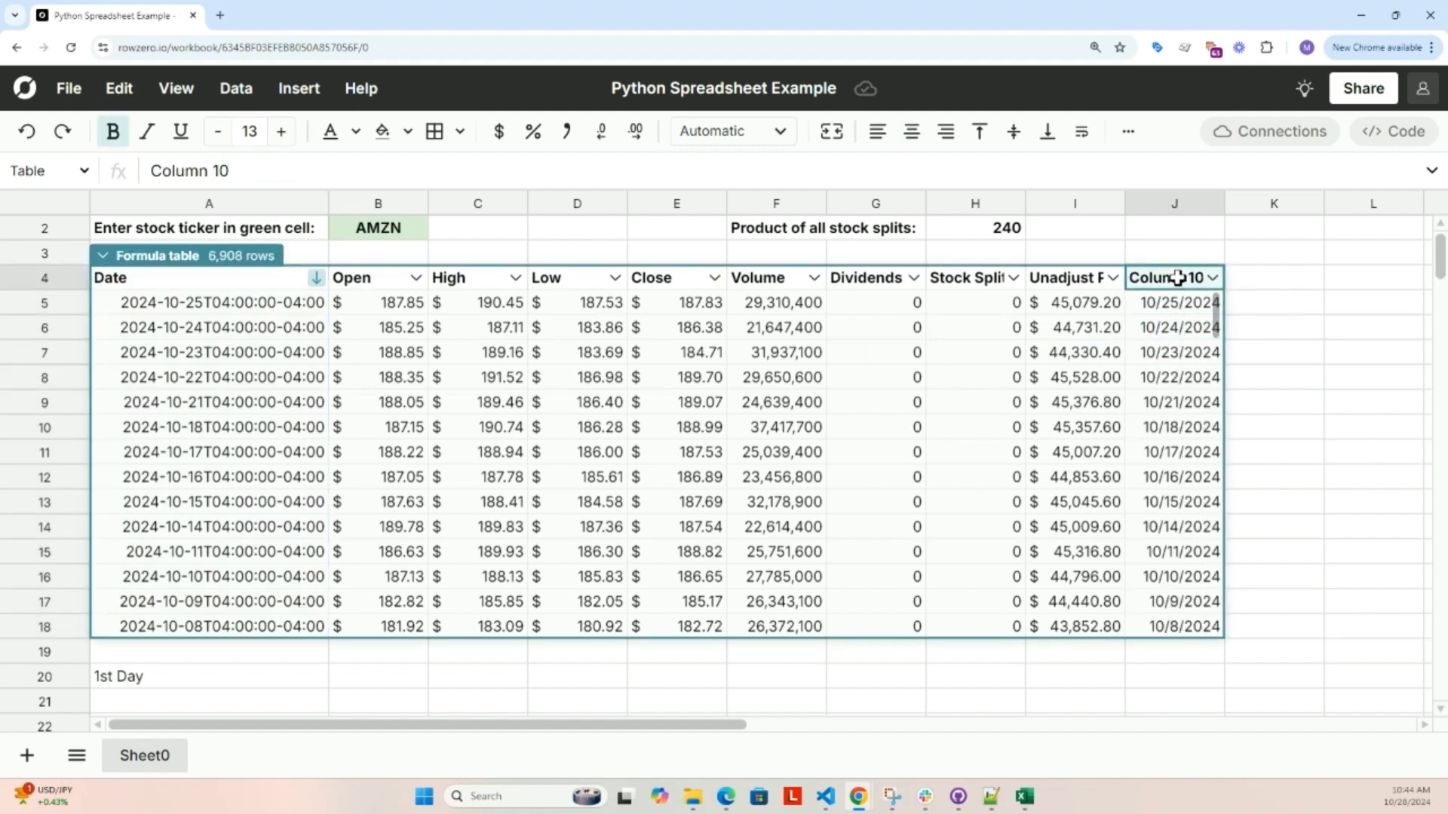
type("Day")
key("Return")
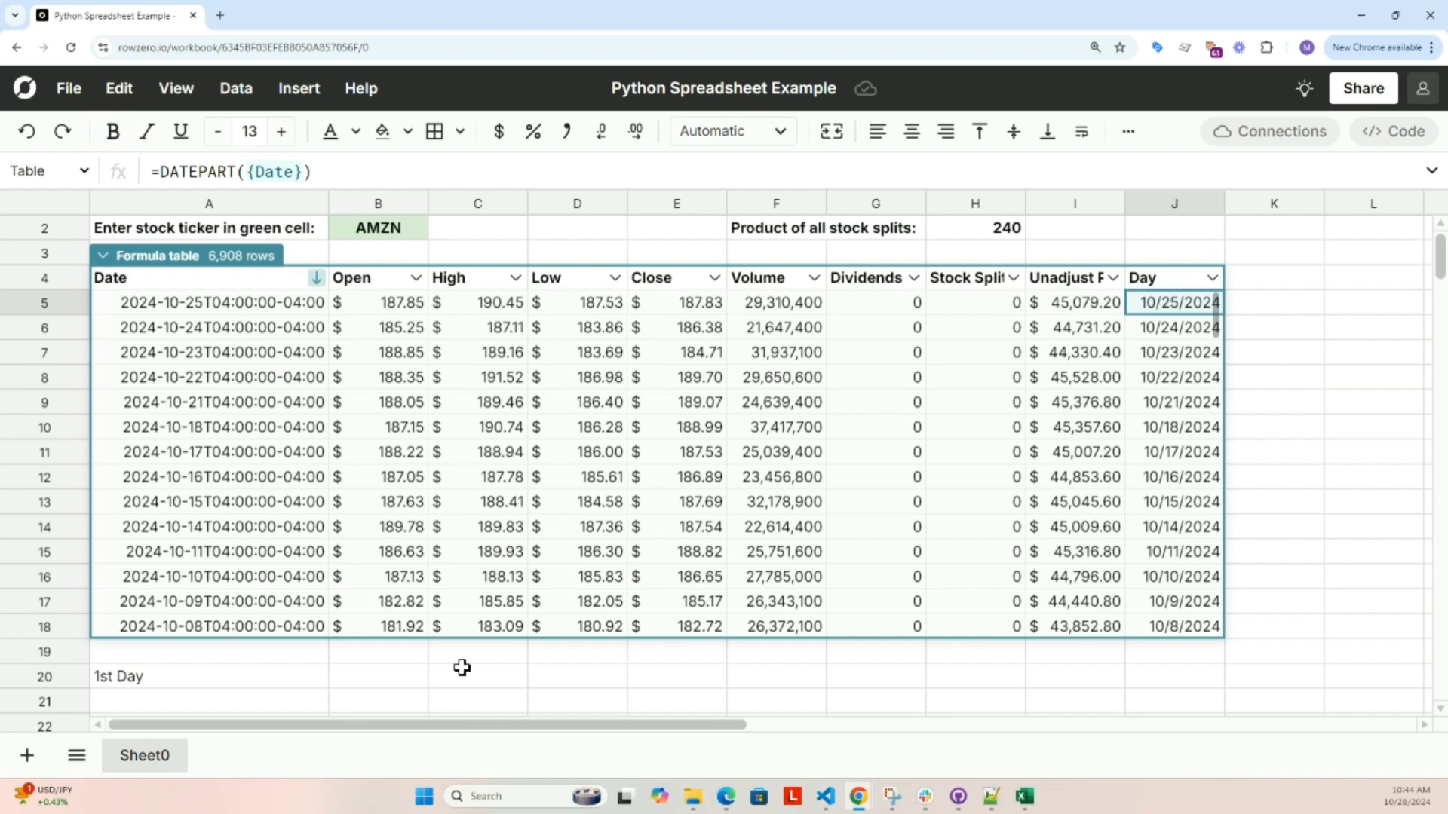
Calculate the earliest trading date in B20 with MIN over the table's Day column
left_click(375, 683)
type("=MIN(")
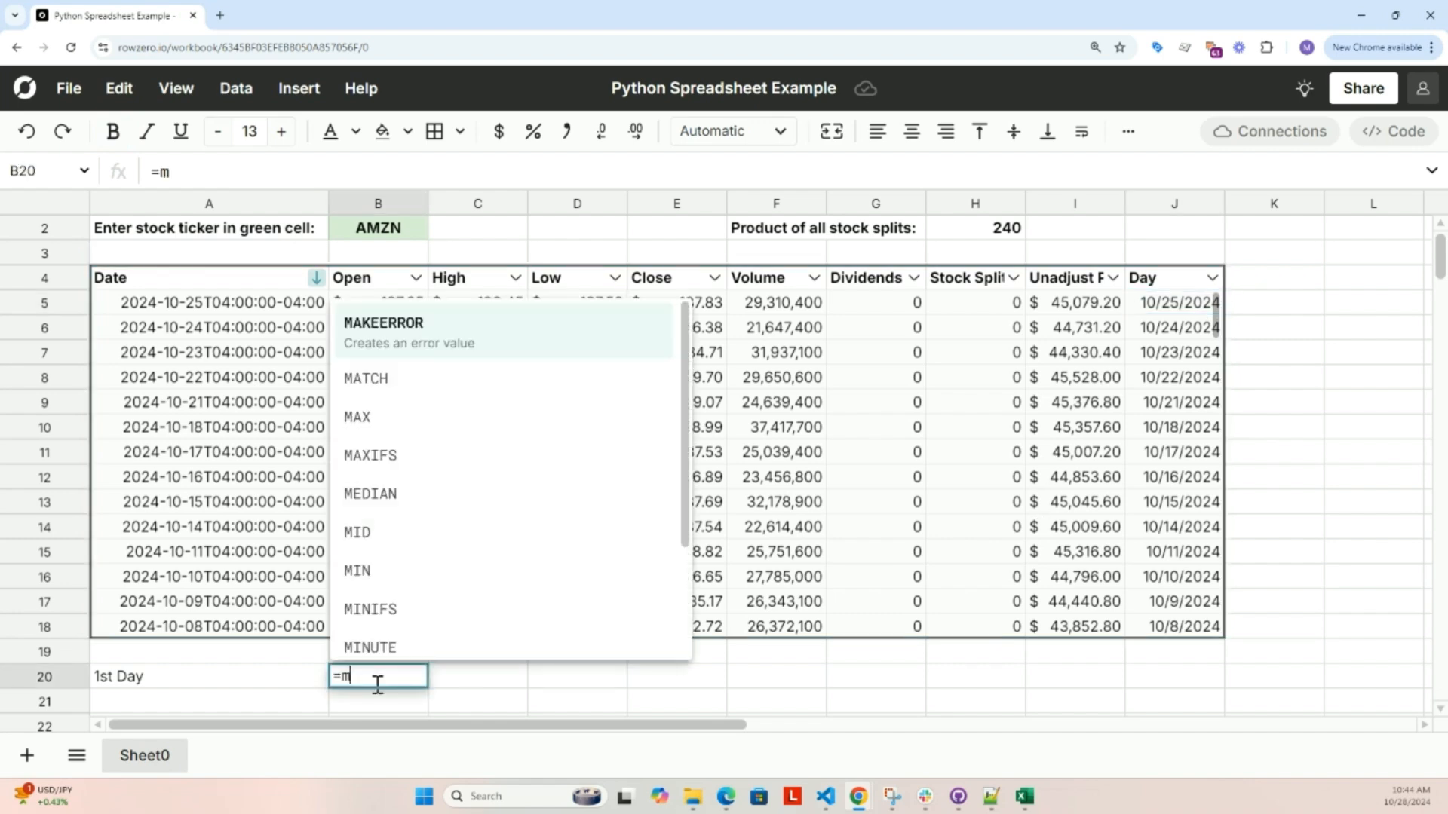
left_click(1190, 391)
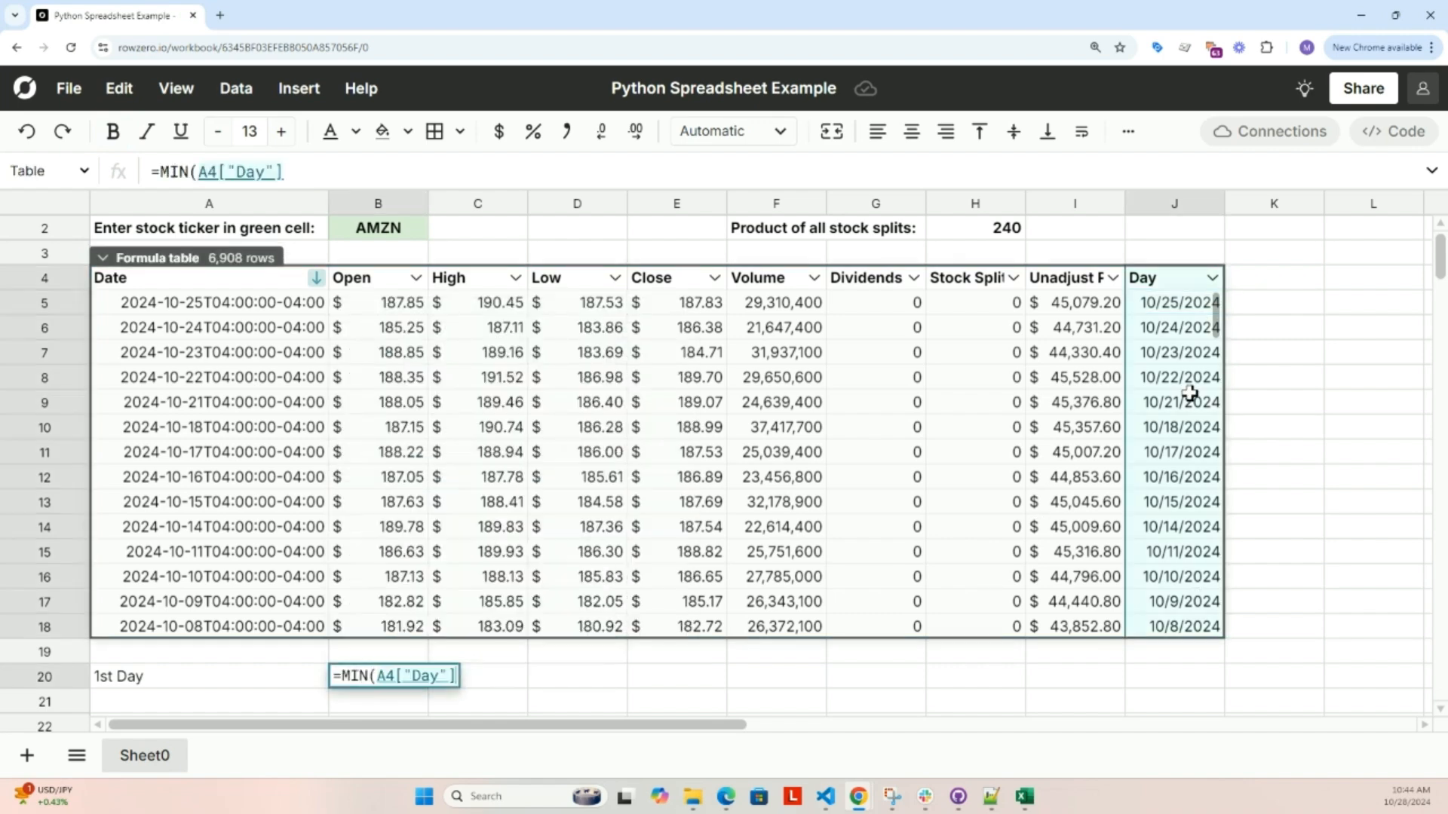
key("Return")
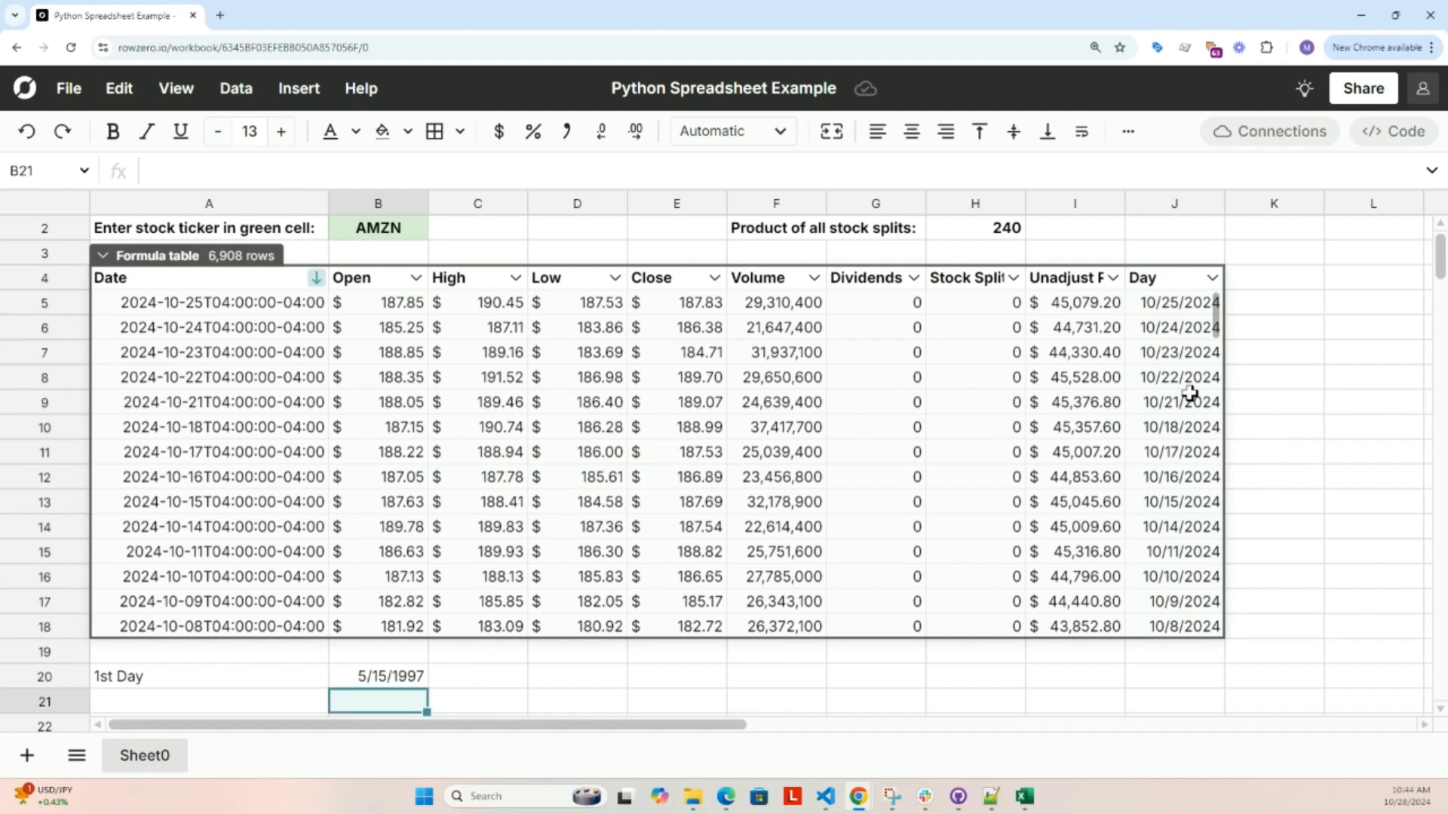
Label cell A21 "Close Price" under the 1st Day label
left_click(147, 699)
type("Clos")
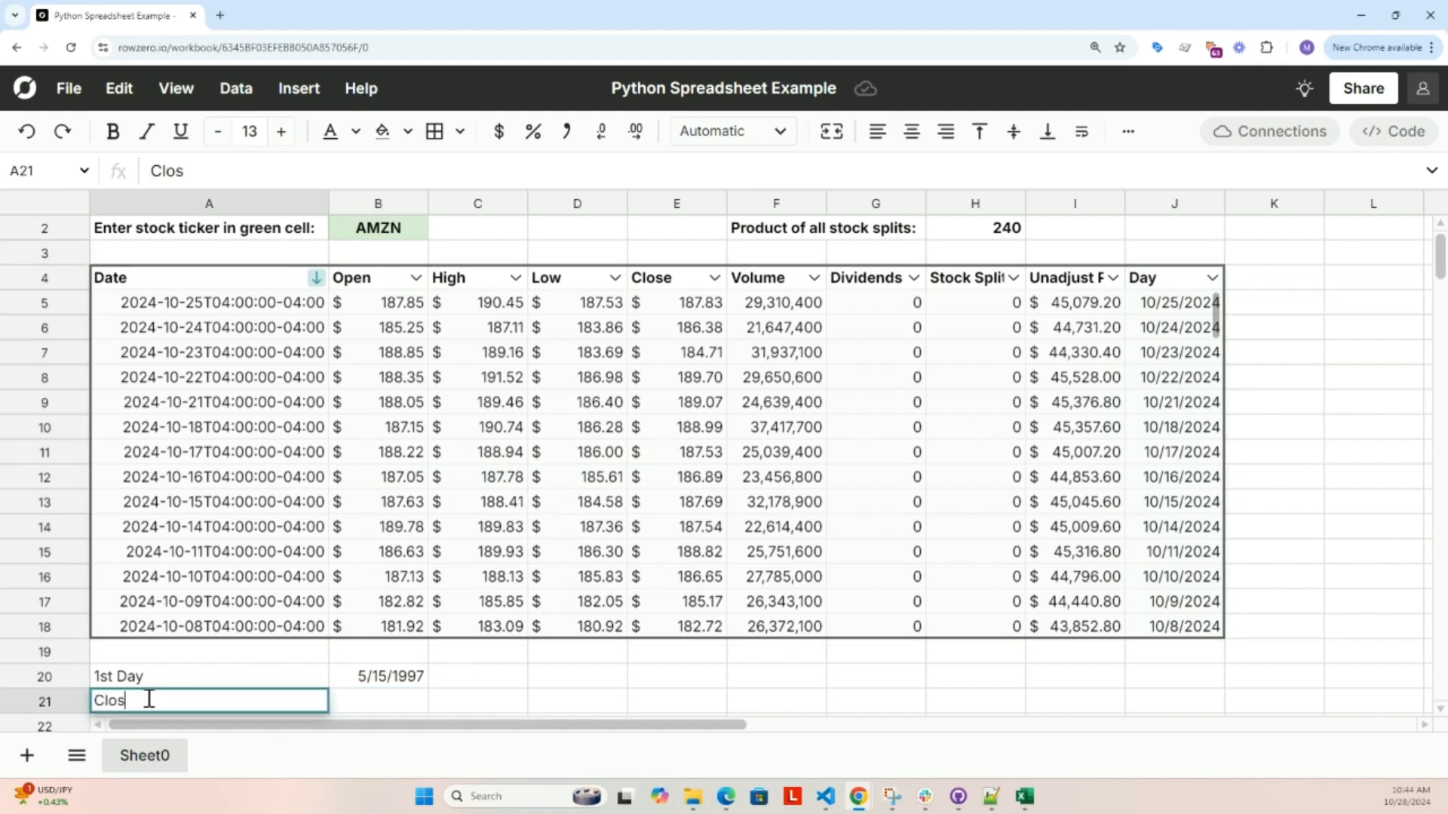
type("e Price")
key("Tab")
Enter =XLOOKUP(B20,A4["Day"],A4["Unadjust Price"]) in B21 and format the cell as dollar currency
type("=XLOOKUP(")
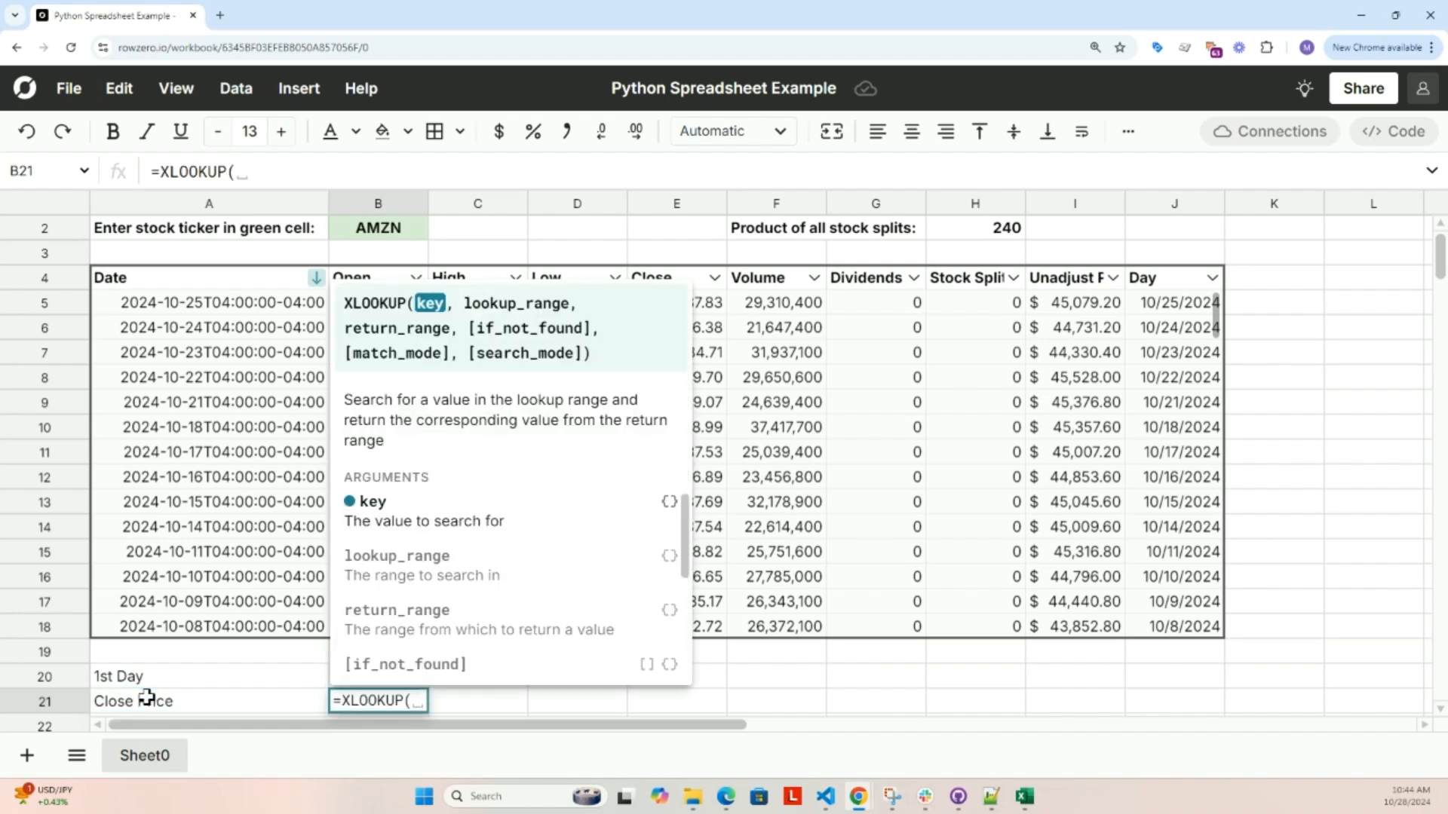
key("Up")
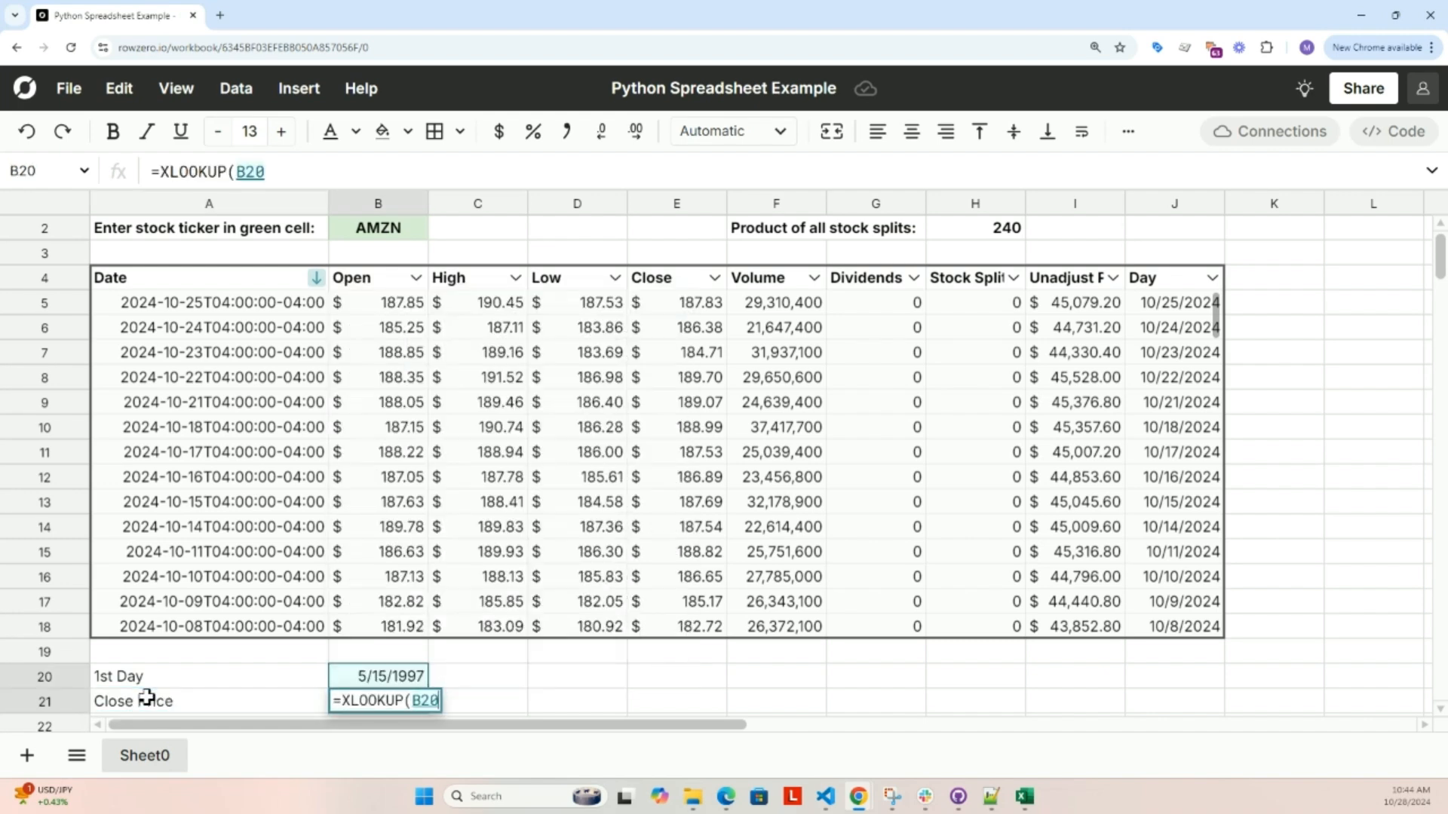
type(",")
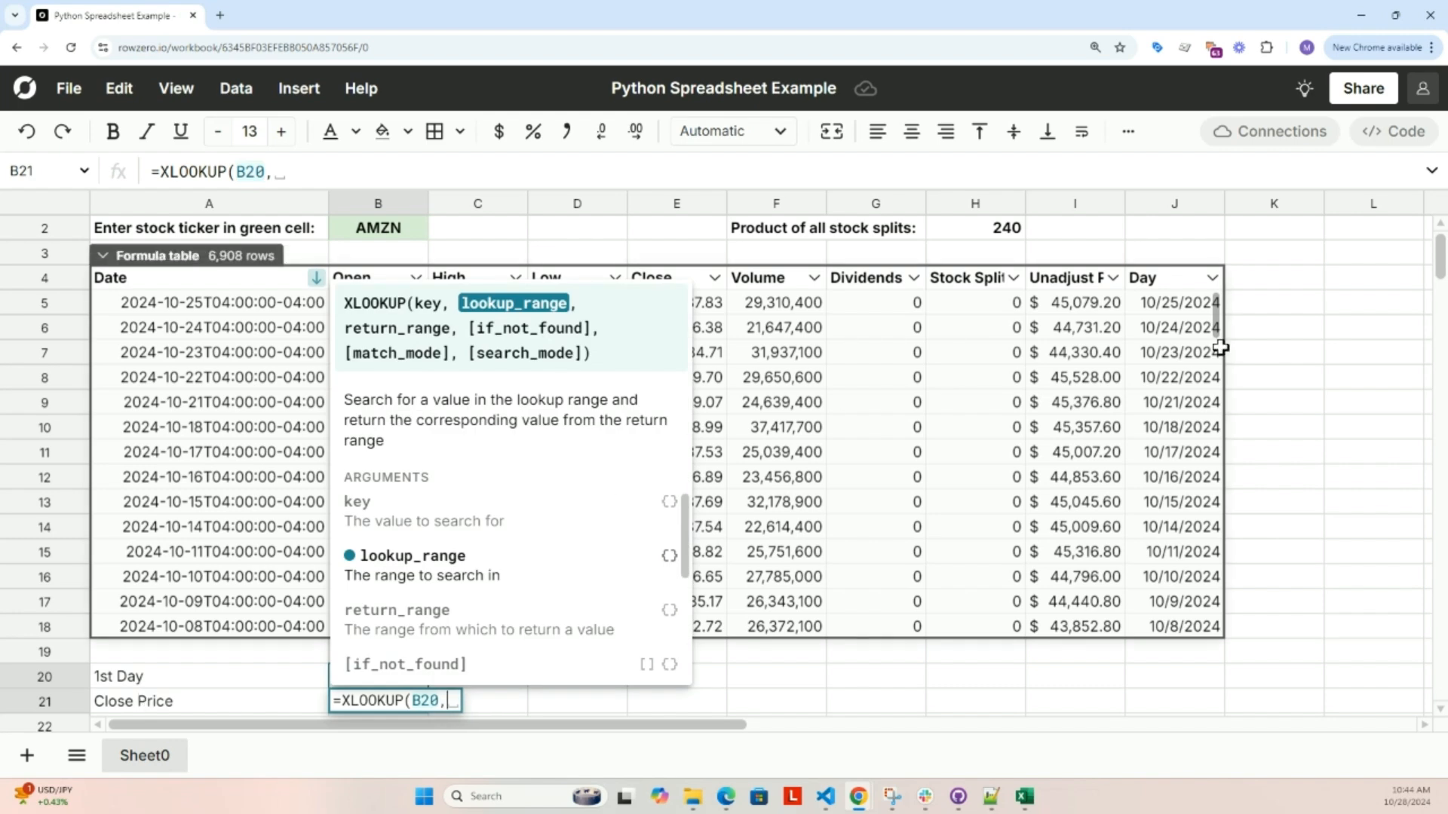
left_click(1178, 375)
type(",")
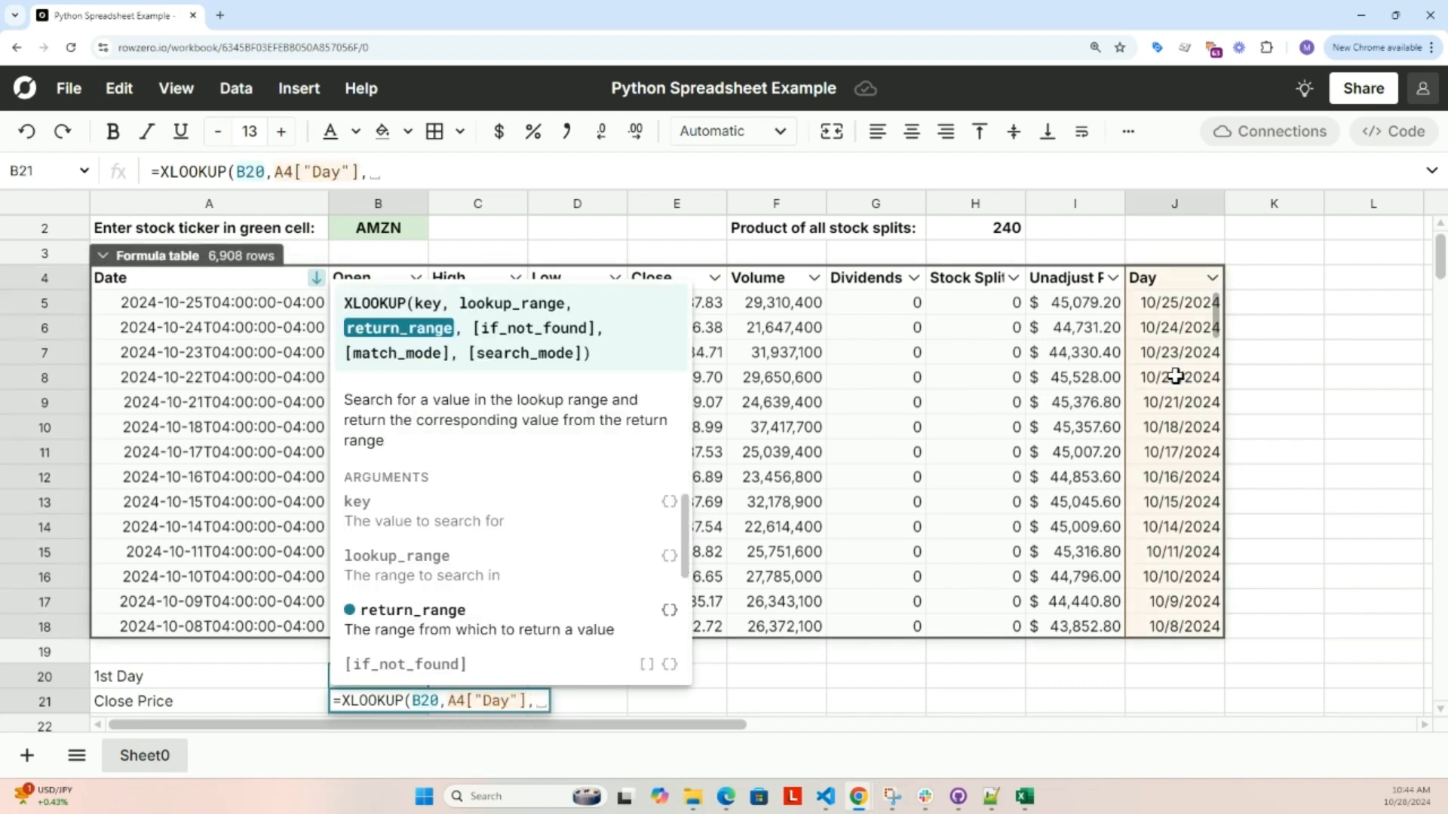
left_click(1067, 376)
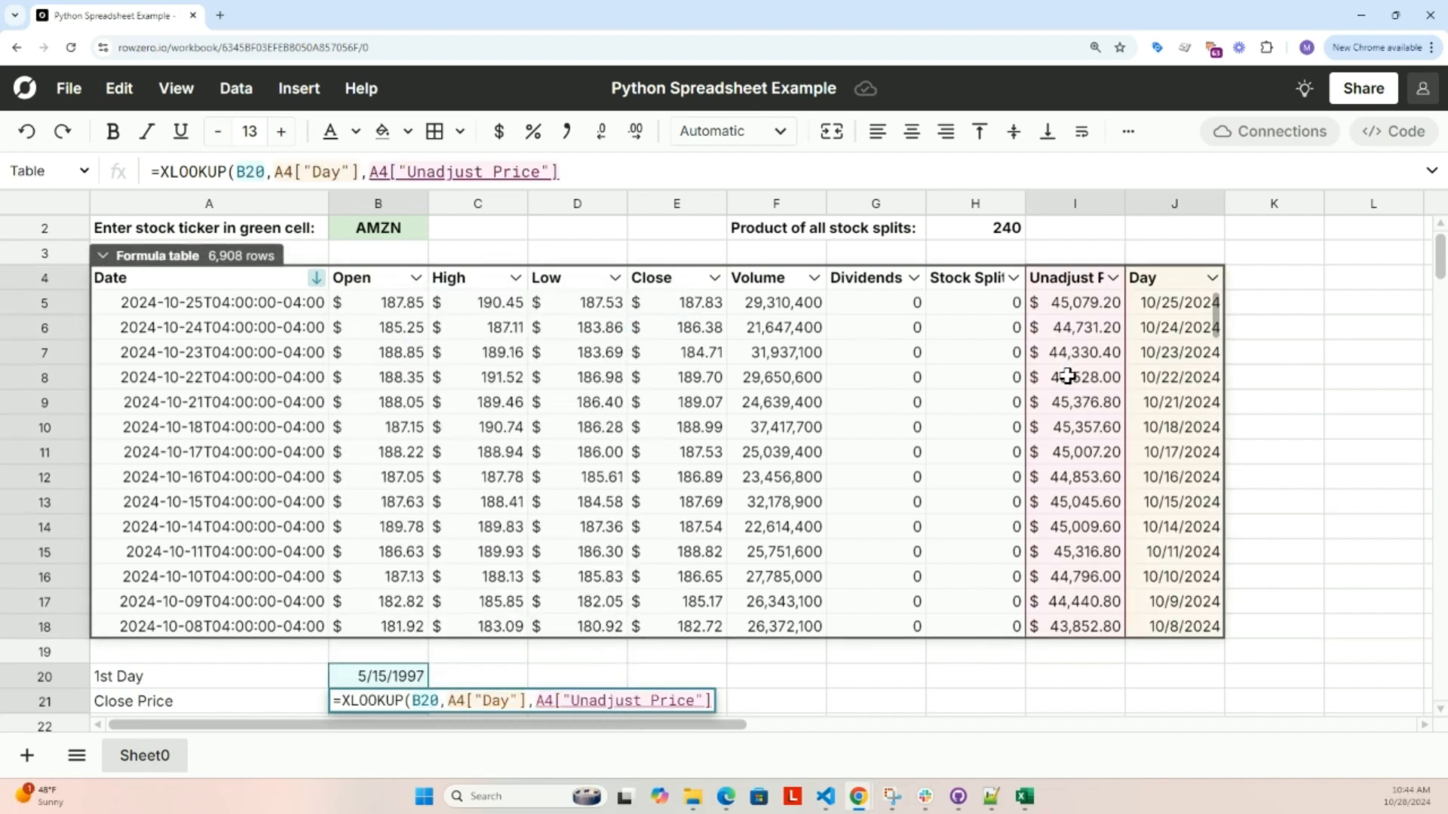
type(")")
key("Return")
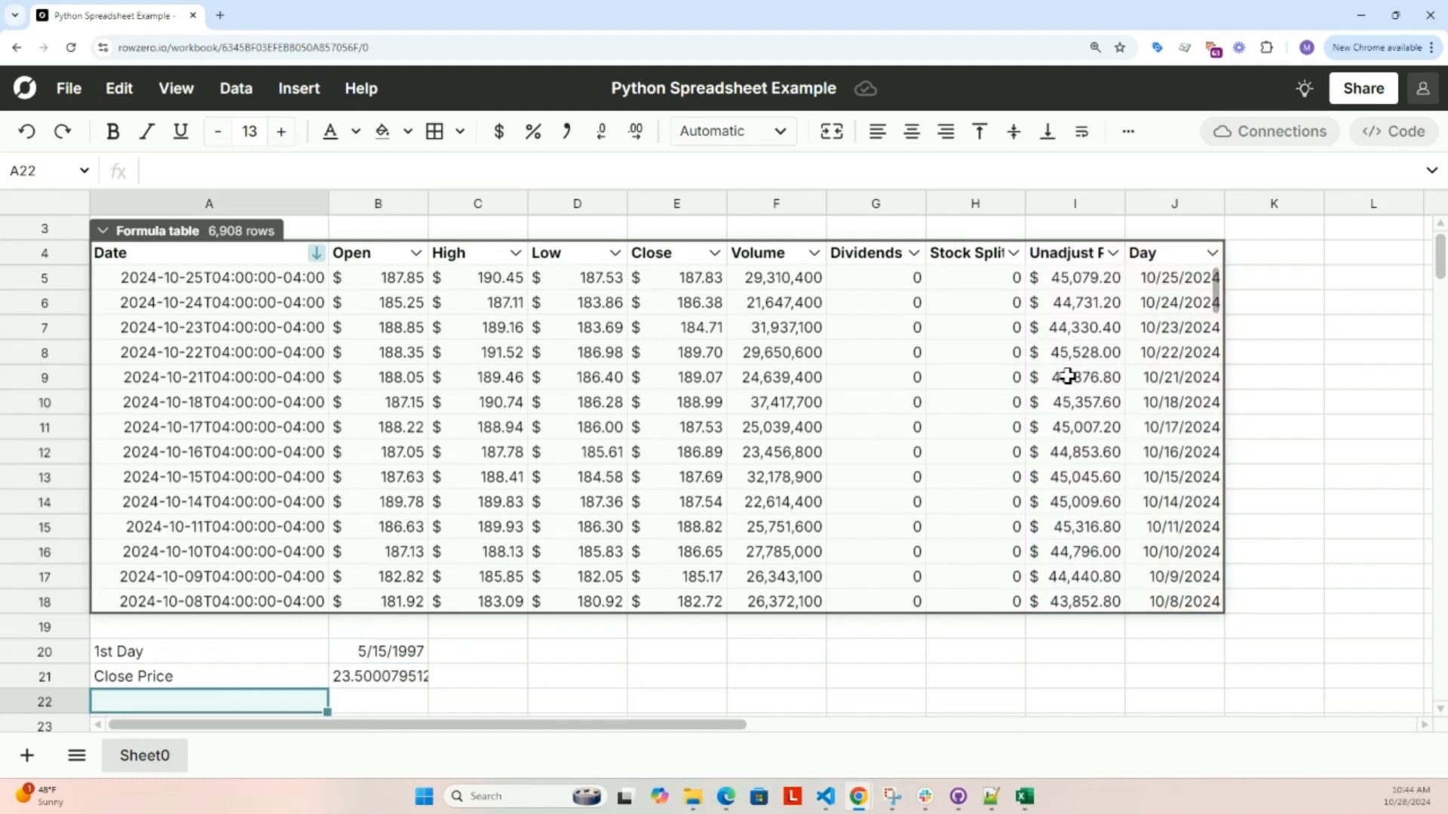
left_click(359, 677)
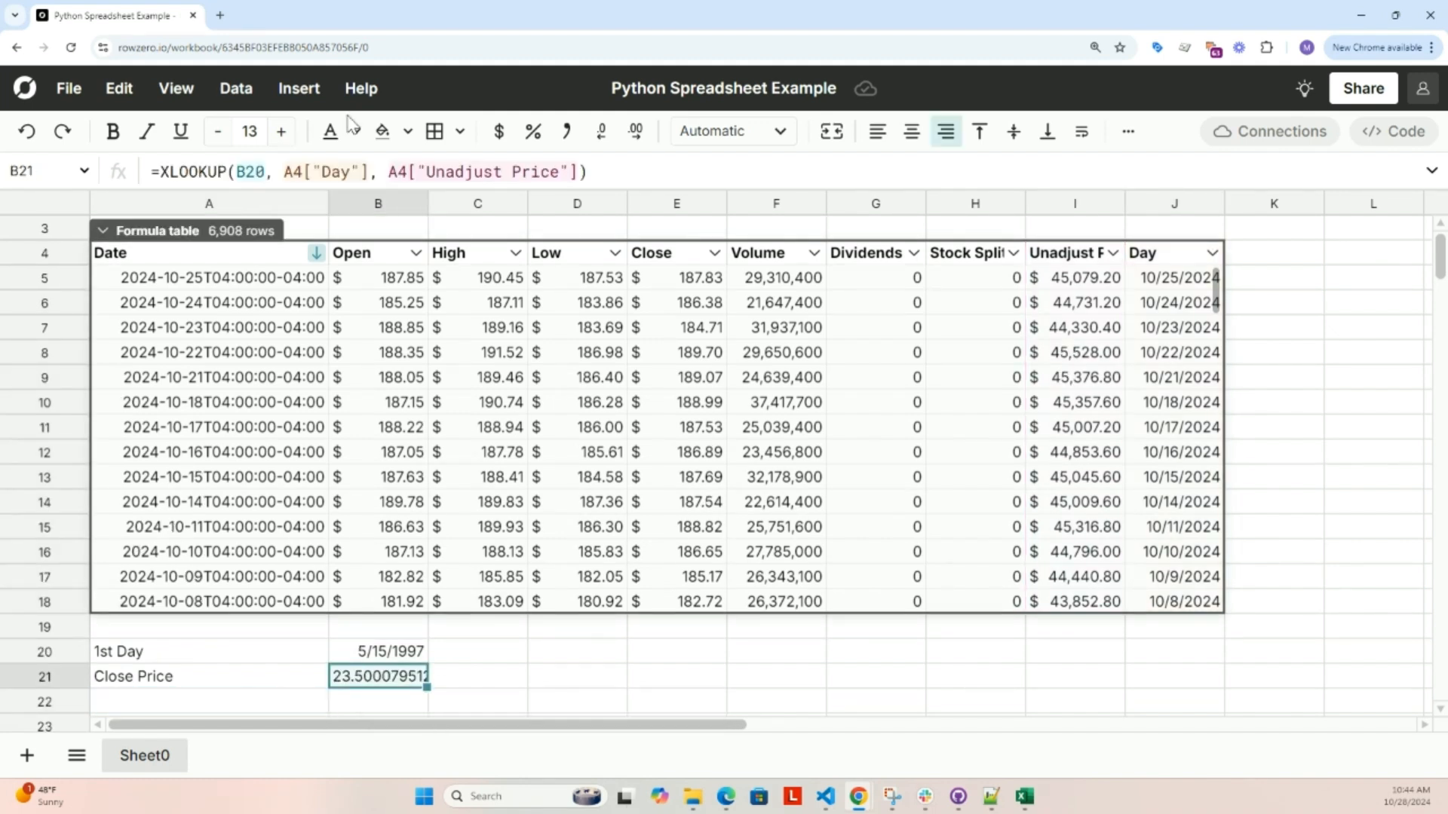
left_click(500, 135)
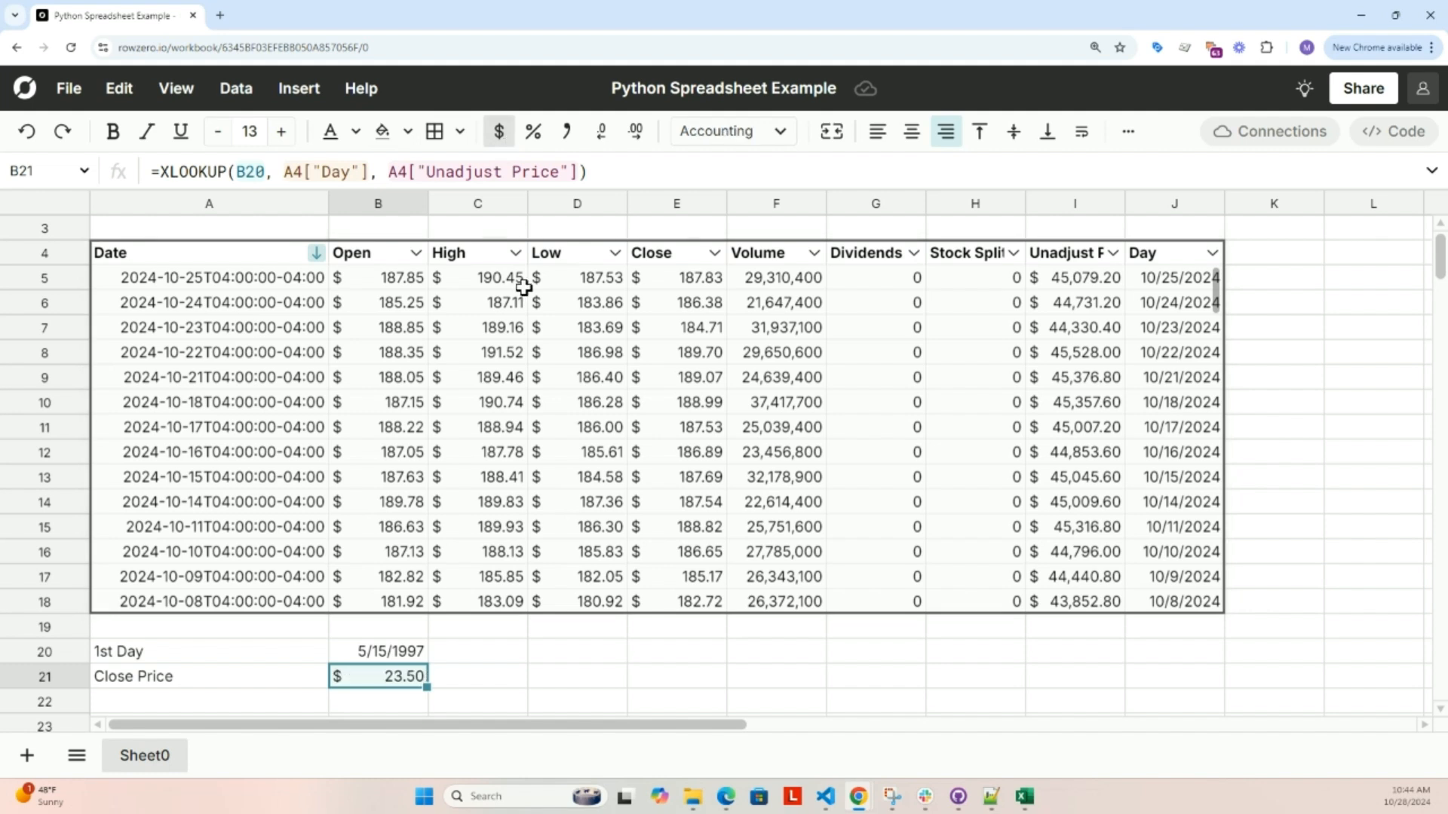
Label C20 "Latest Day" and calculate the most recent date in D20 with MAX over the table's Day column
left_click(484, 653)
type("Lat")
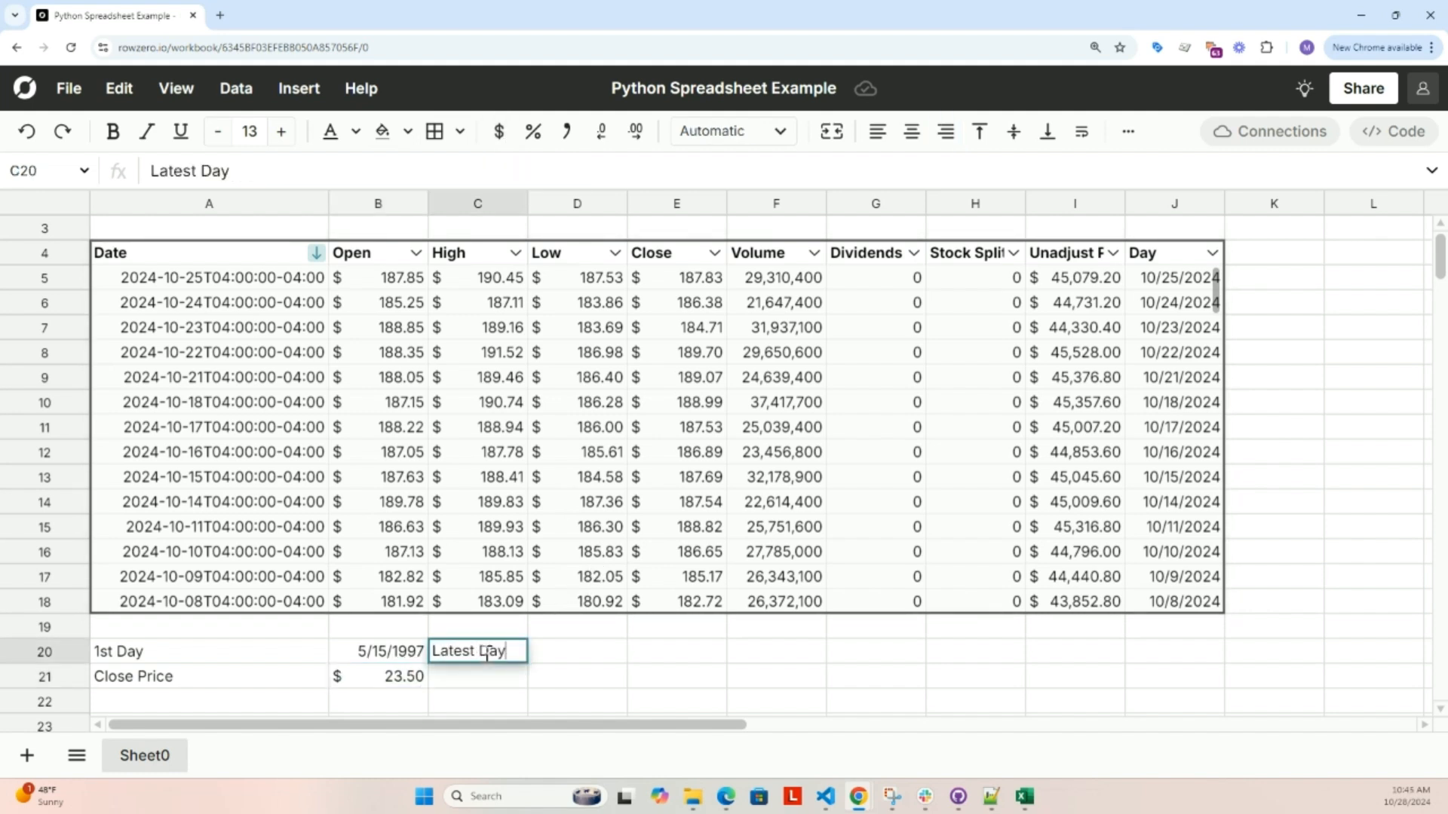
type("est Day")
key("Tab")
type("=MAX(")
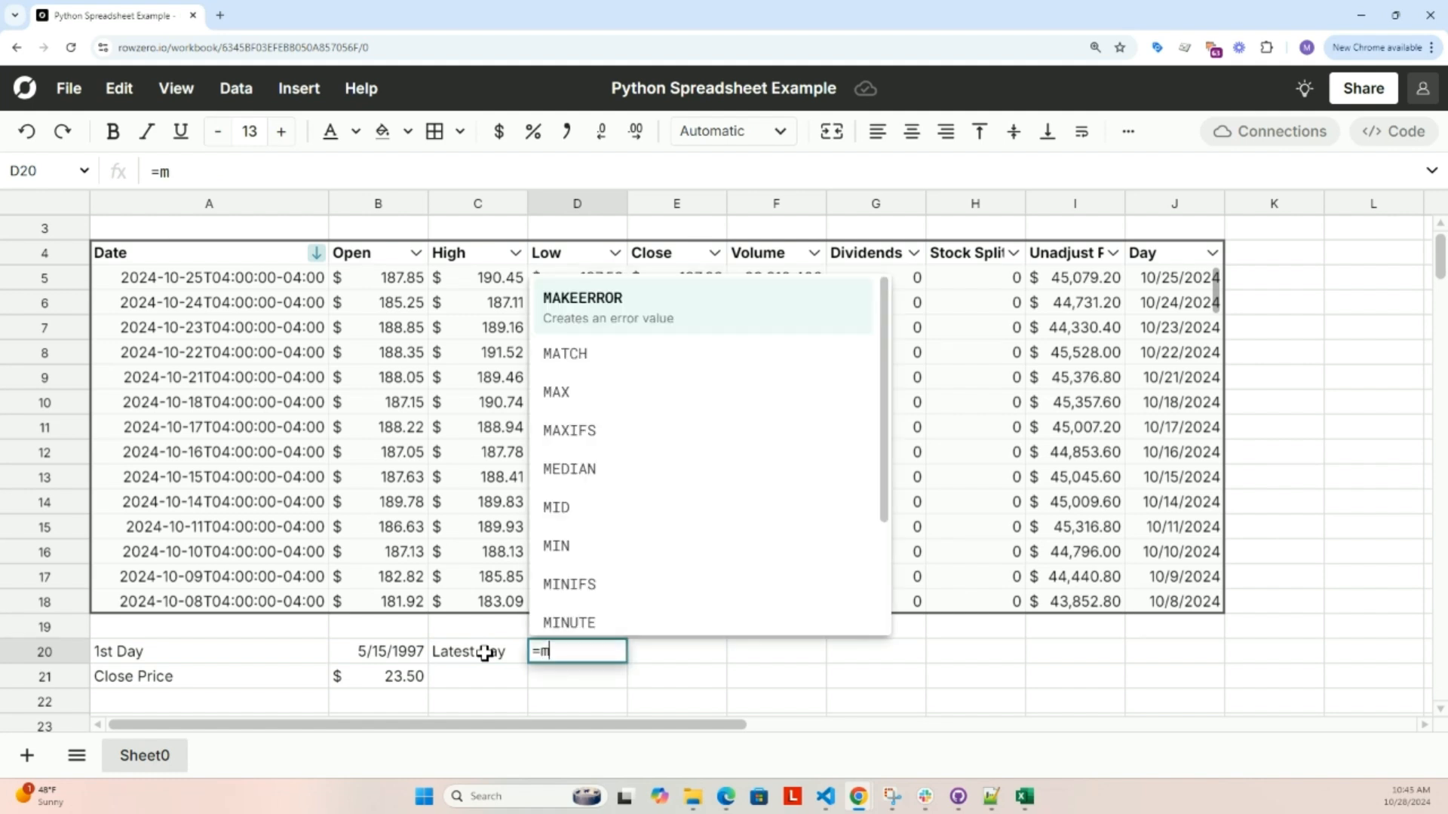
left_click(1215, 381)
key("Return")
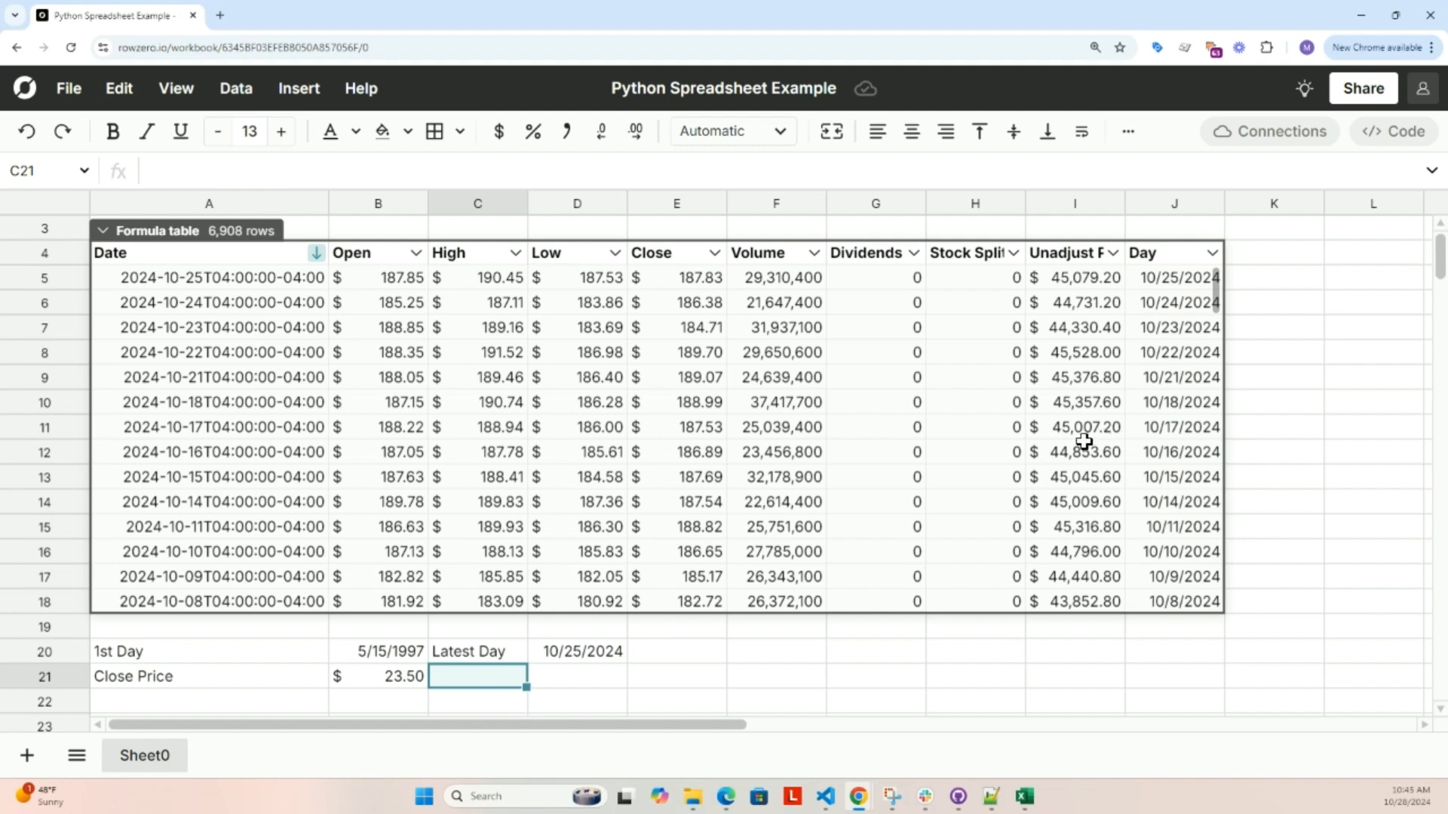
Label cell C21 "Close Price" under the Latest Day label
type("Close Price")
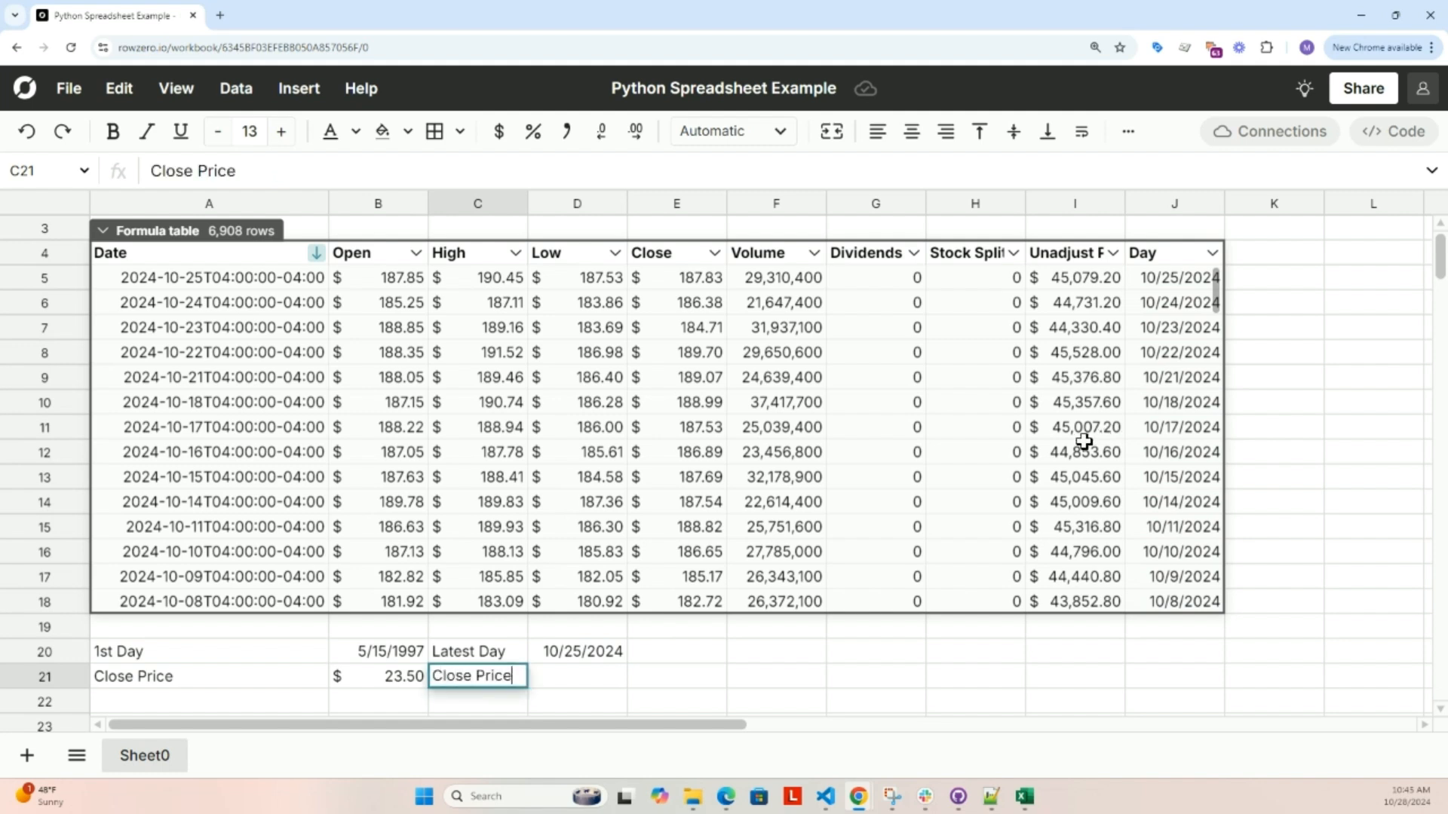
key("Tab")
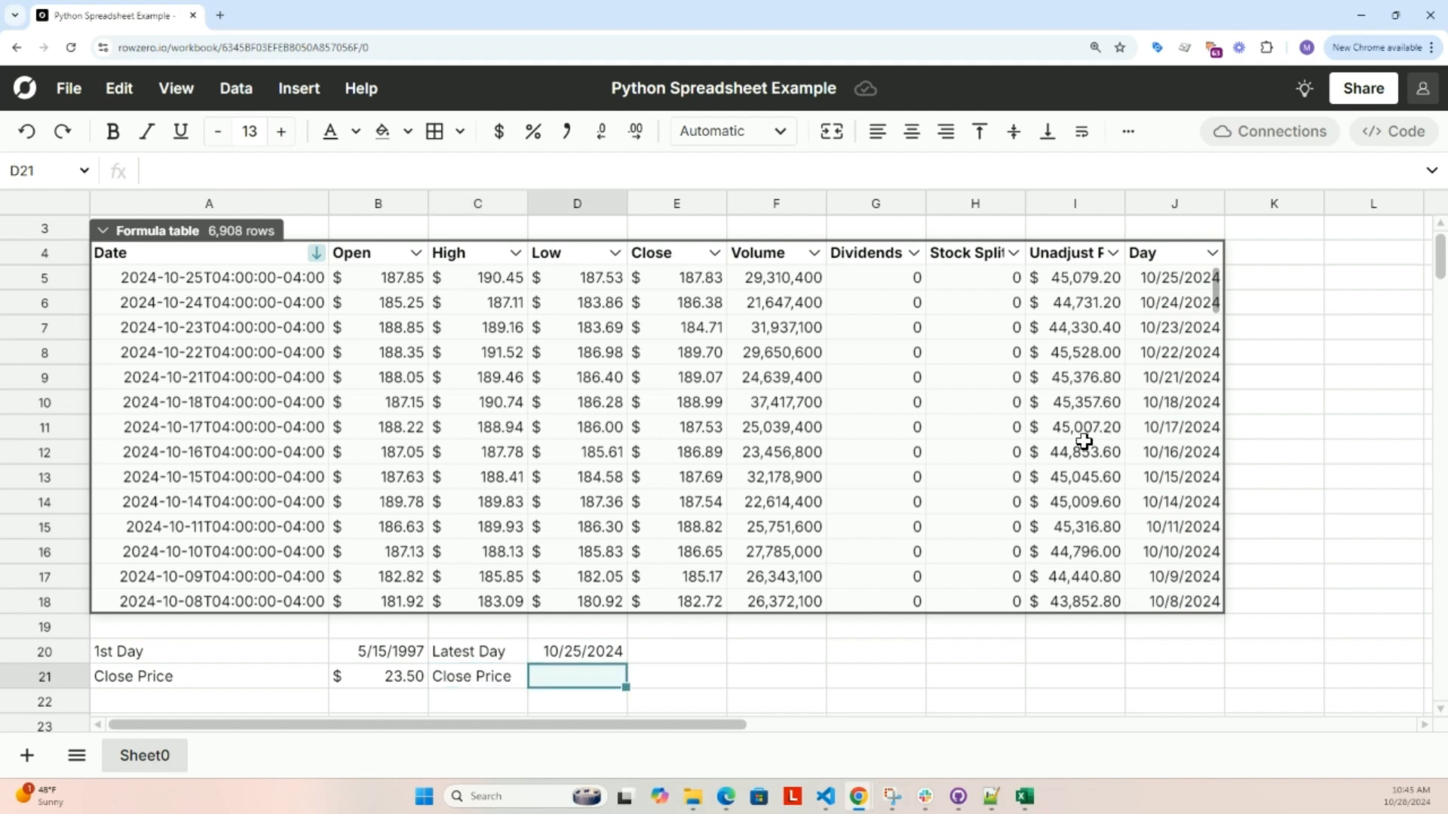
Enter =XLOOKUP(D20,A4["Day"],A4["Unadjust Price"]) in D21 and format the cell as dollar currency
type("=xl")
key("Tab")
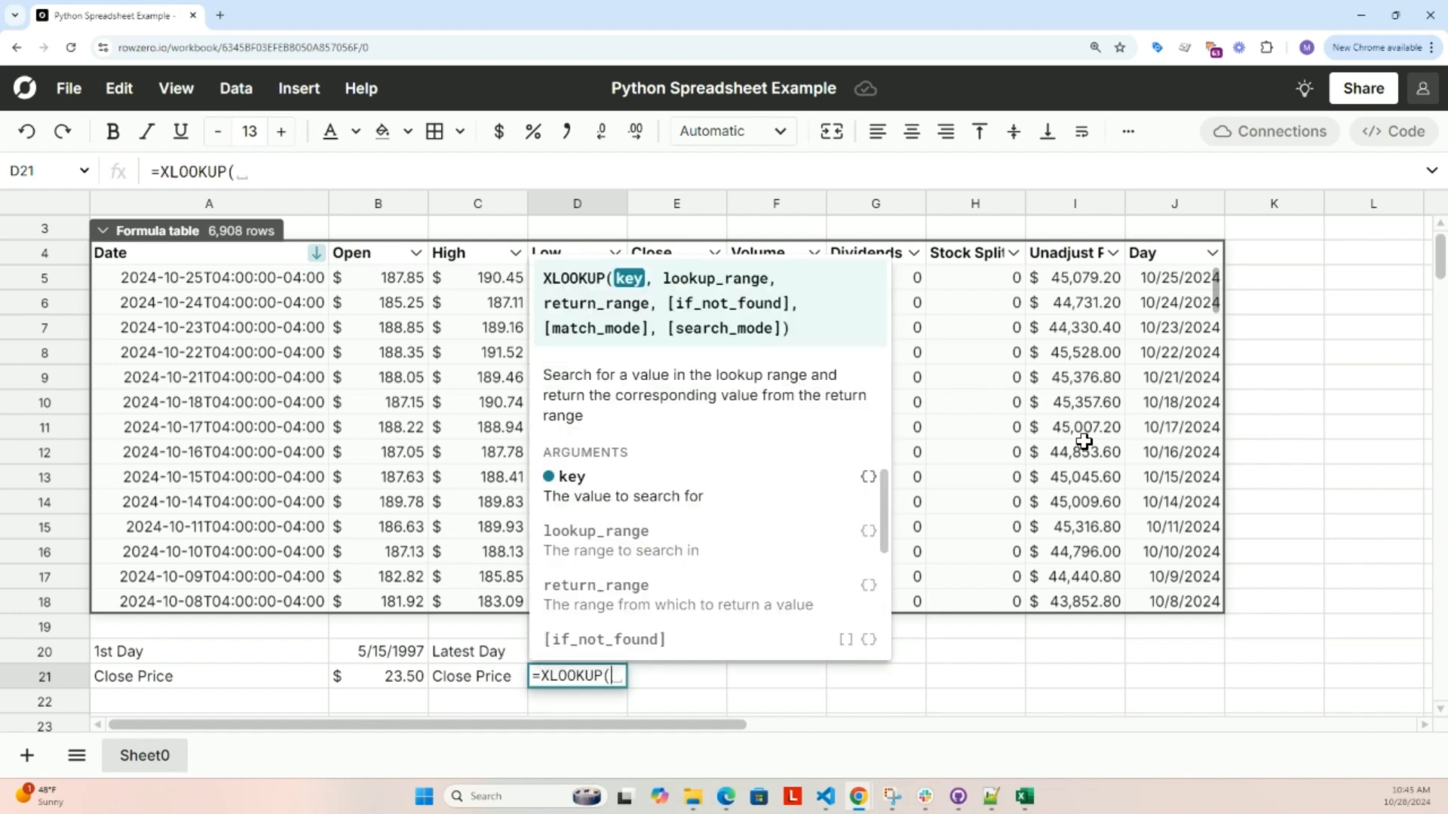
key("Up")
type(",")
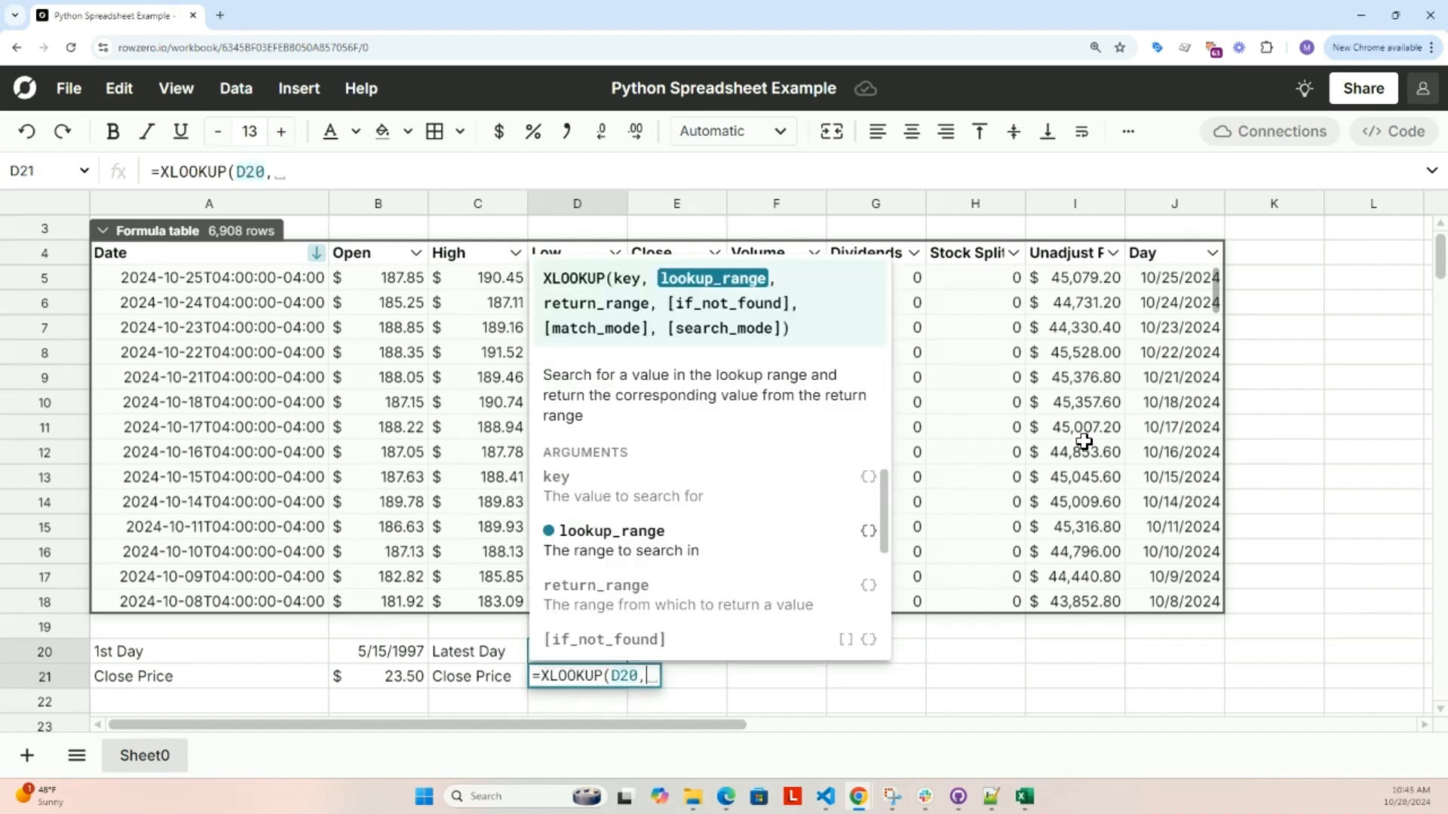
left_click(1133, 252)
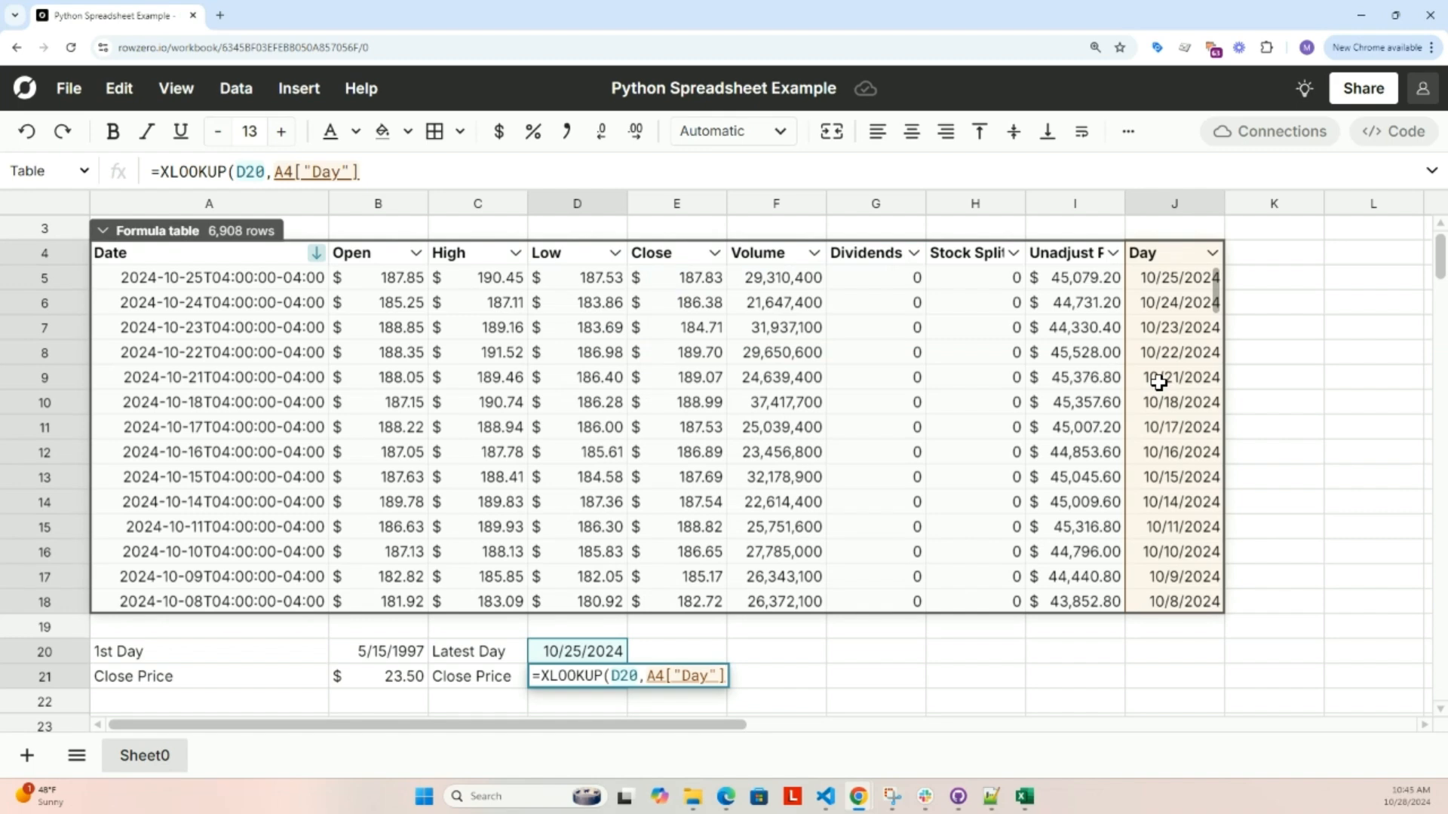
type(",")
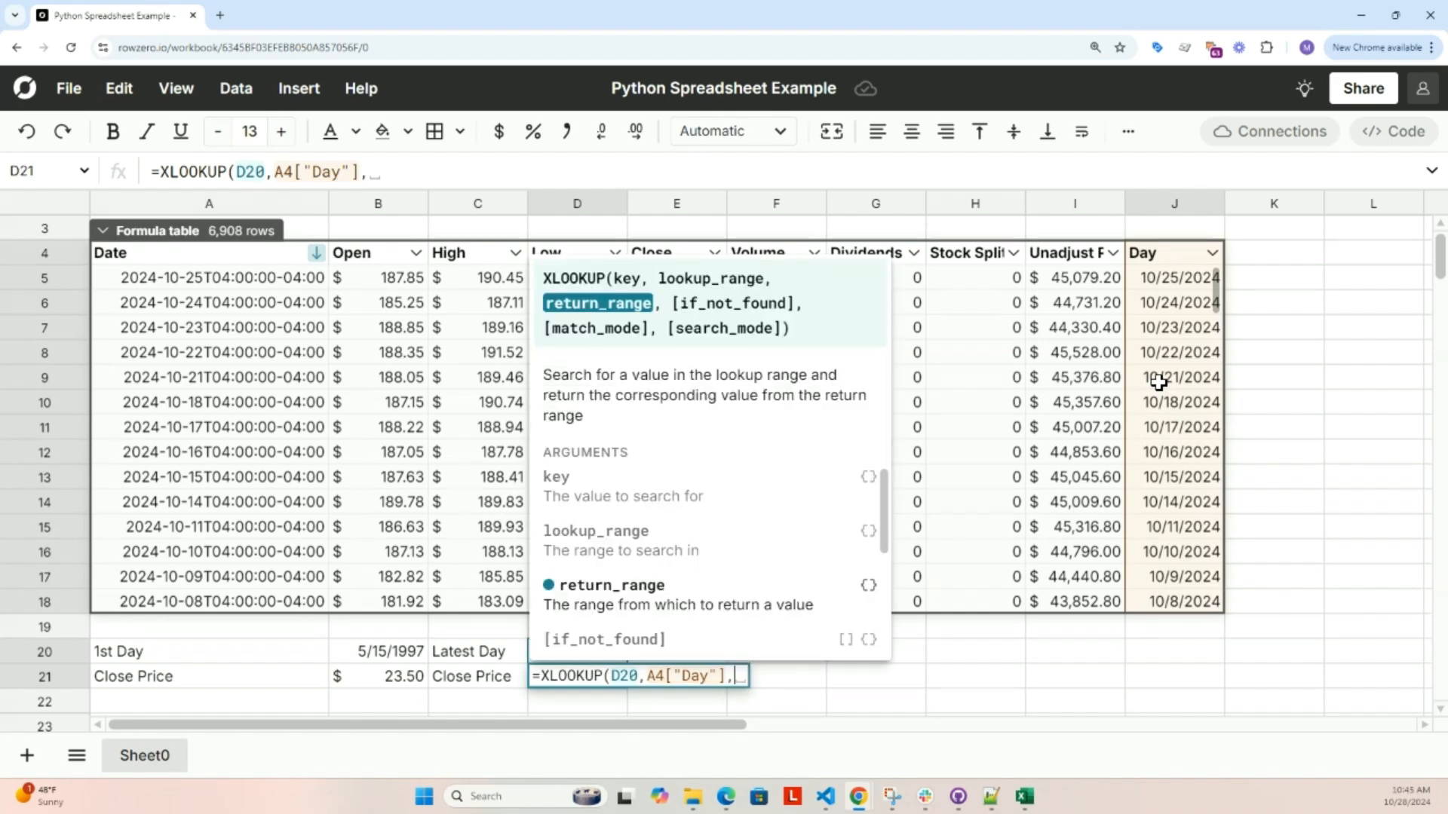
left_click(1096, 381)
key("Return")
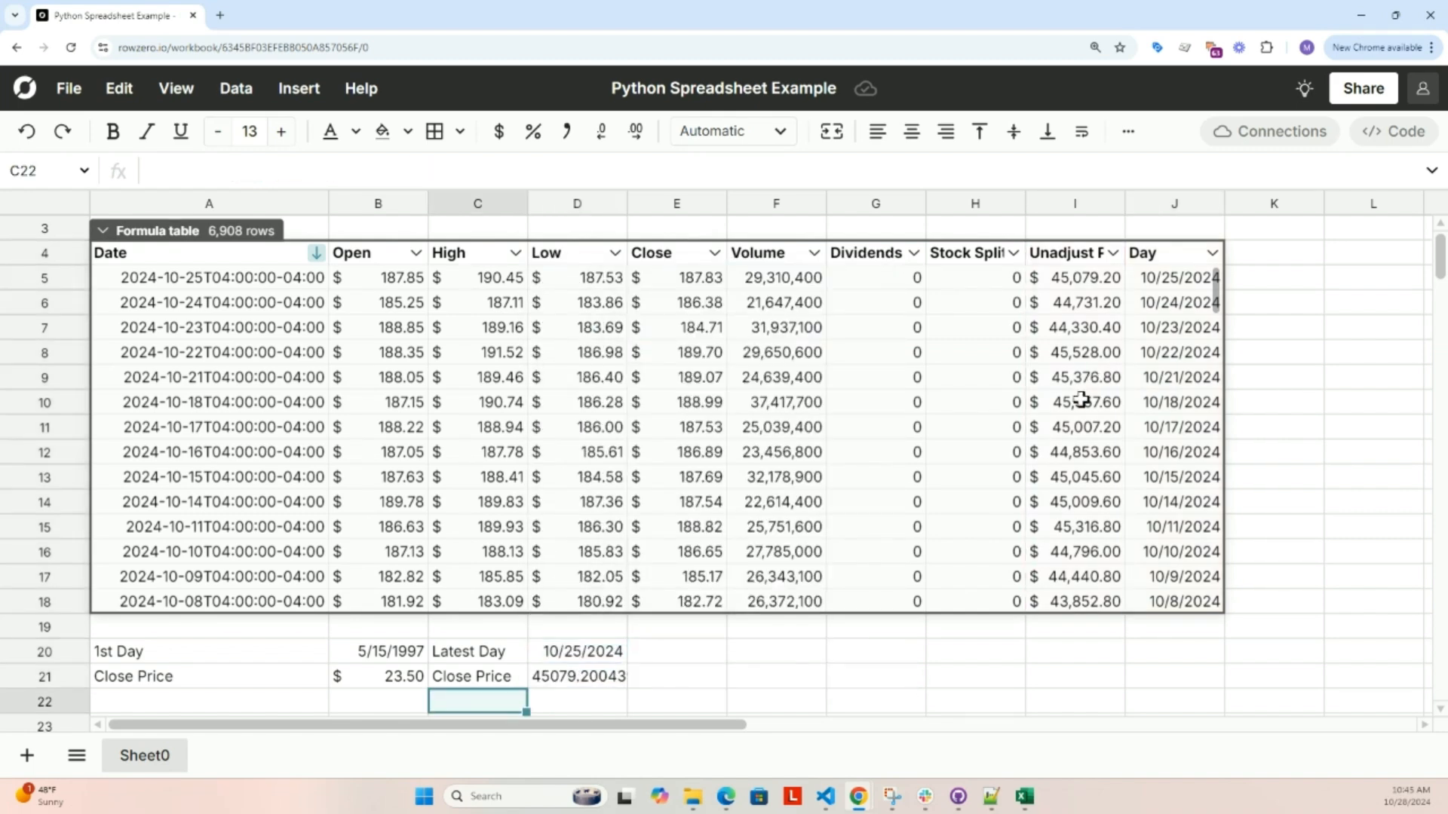
left_click(586, 678)
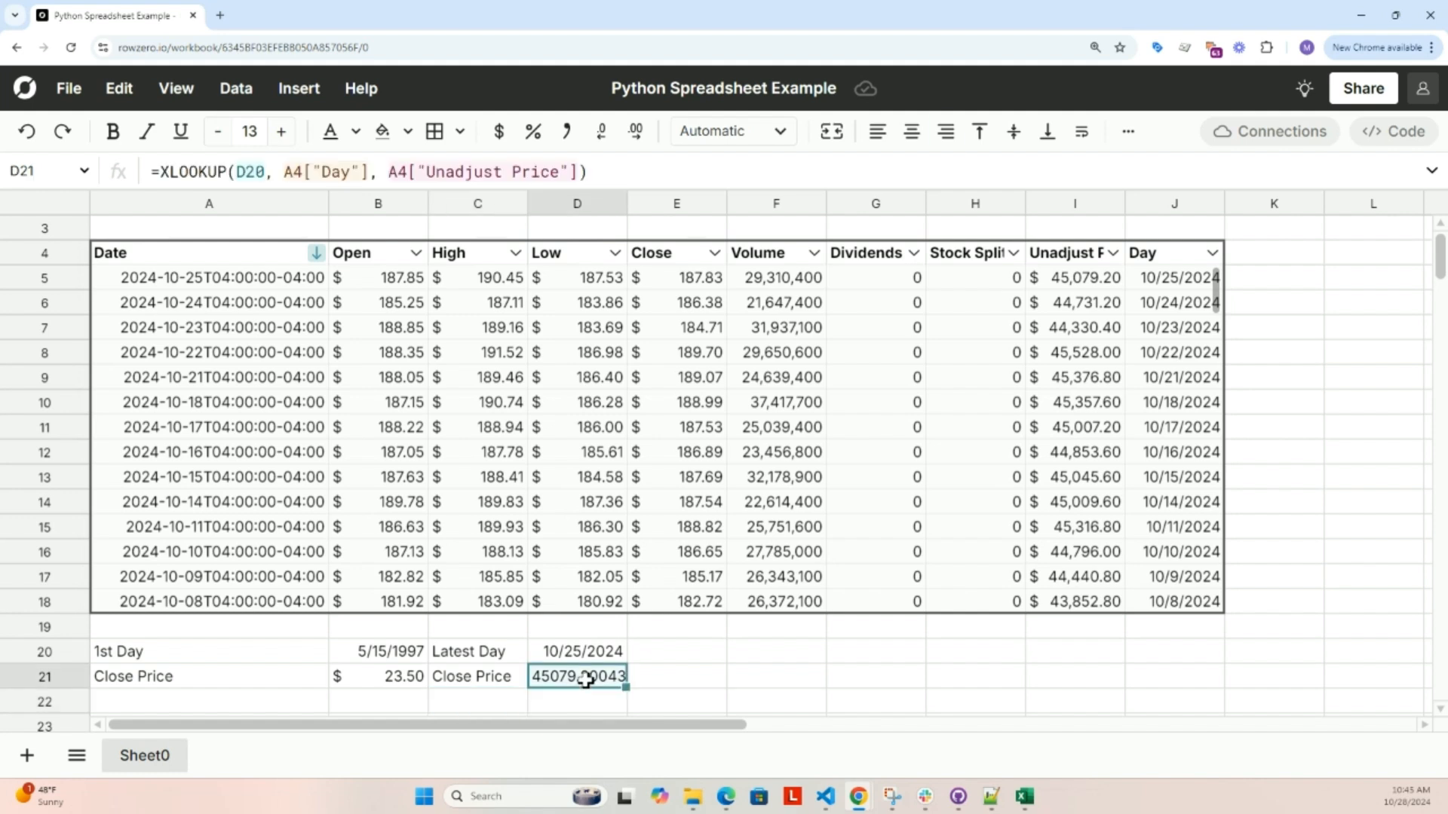
left_click(499, 131)
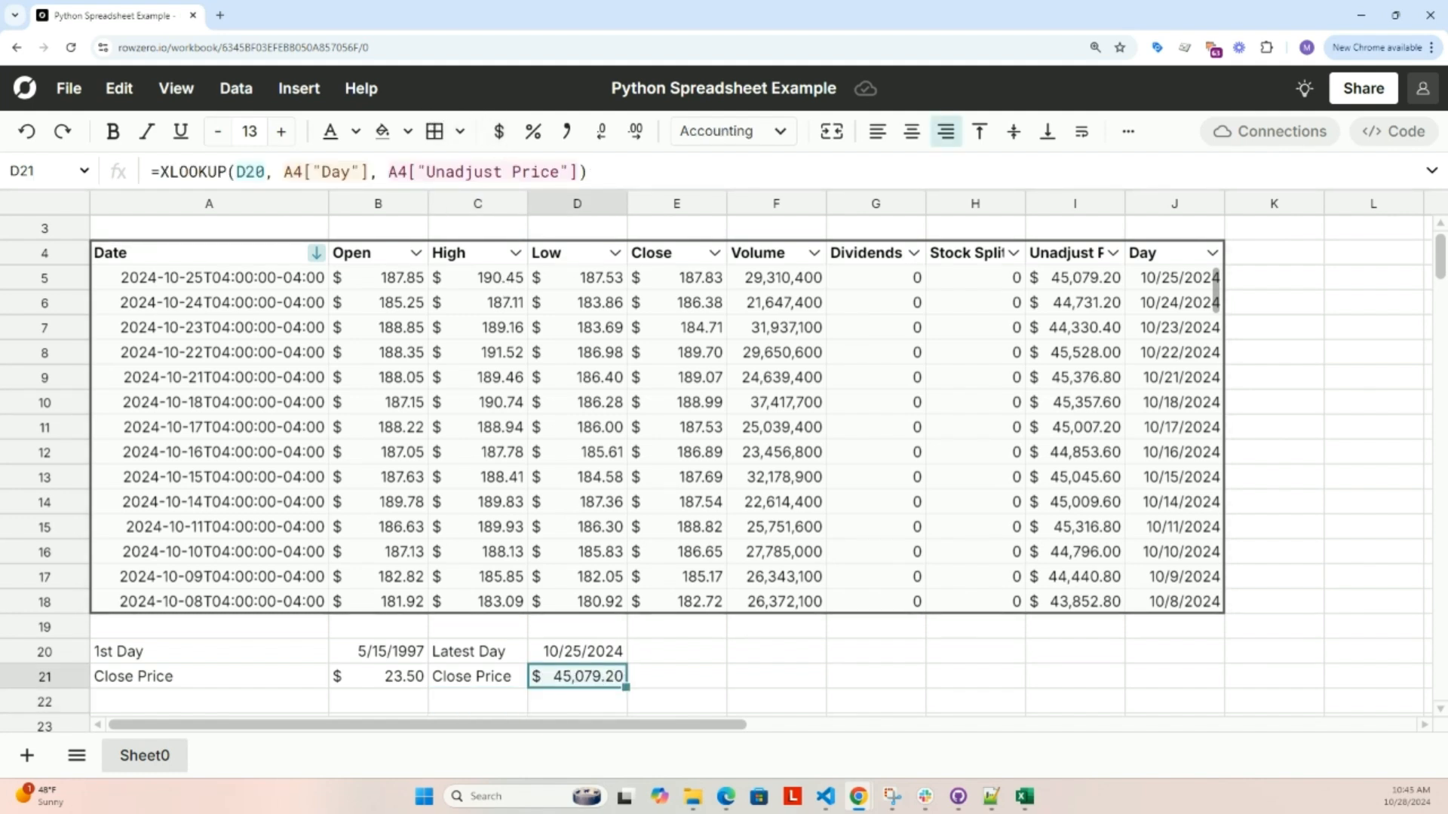
Label cell A23 "Price Appreciation" beneath the close price rows
scroll(477, 613, "down", 1)
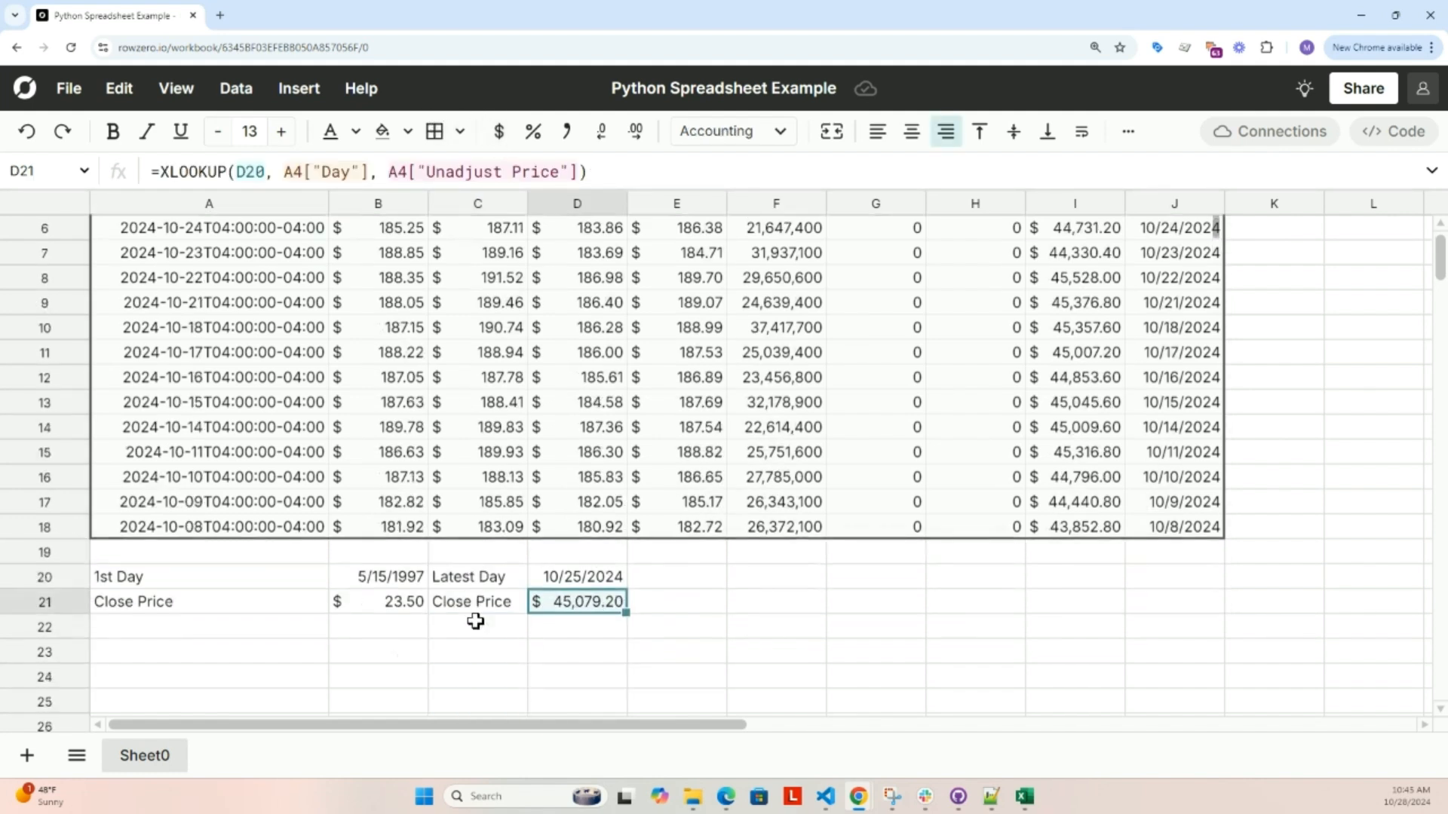
left_click(257, 656)
type("Price Appr")
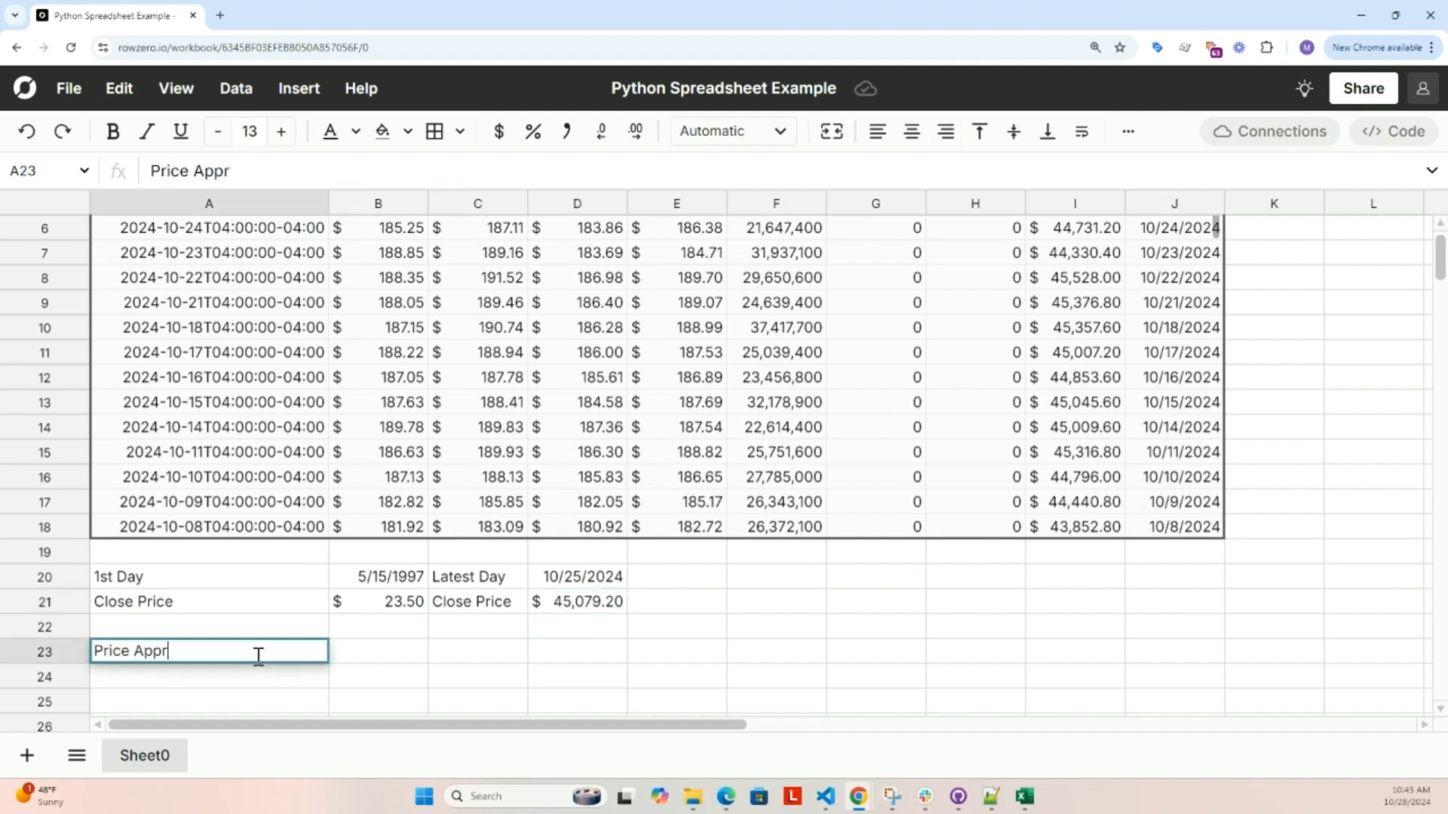
type("eciation")
key("Tab")
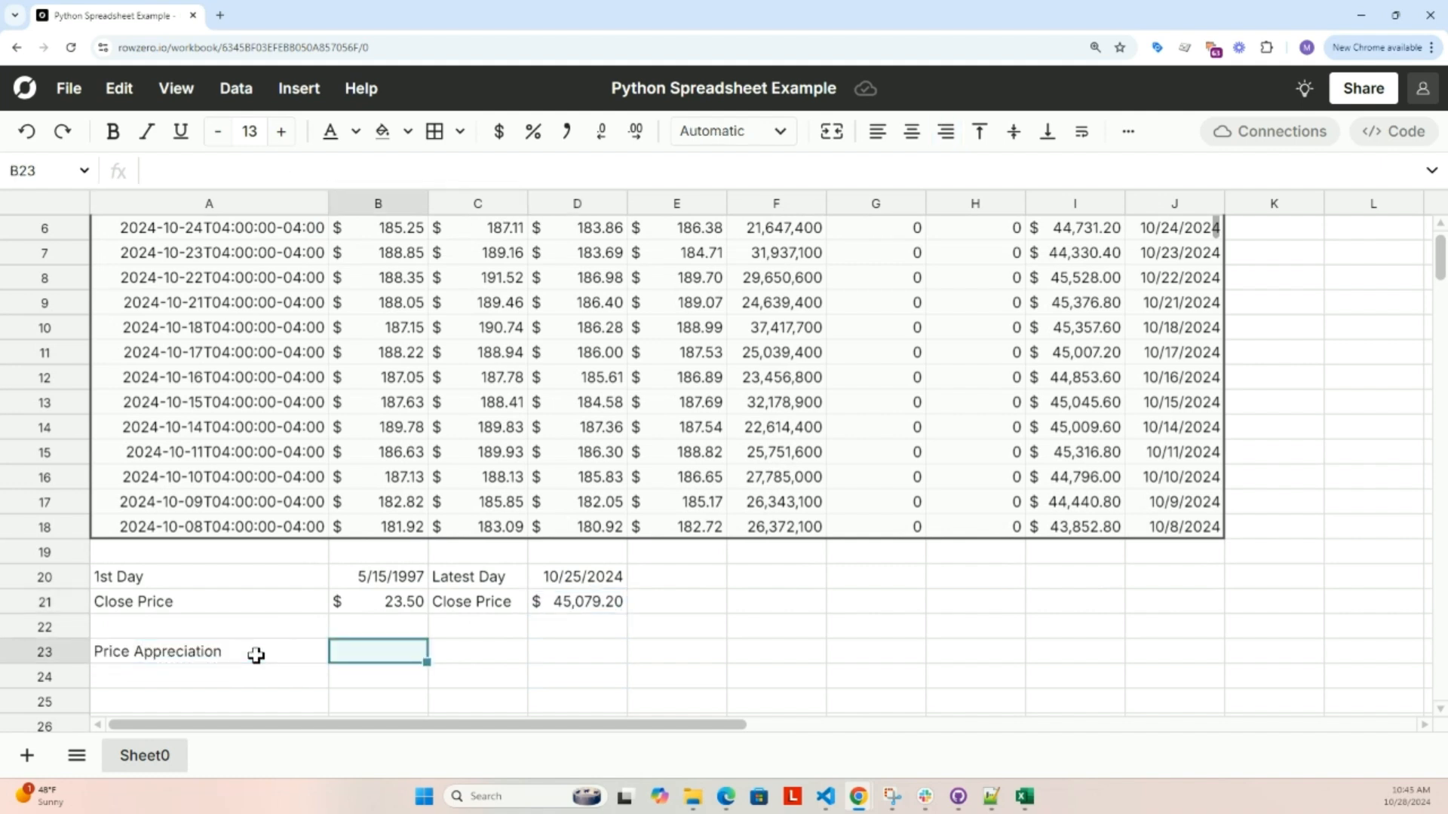
Enter =(D21-B21)/B21 in B23 and format the cell as a percentage
type("=(")
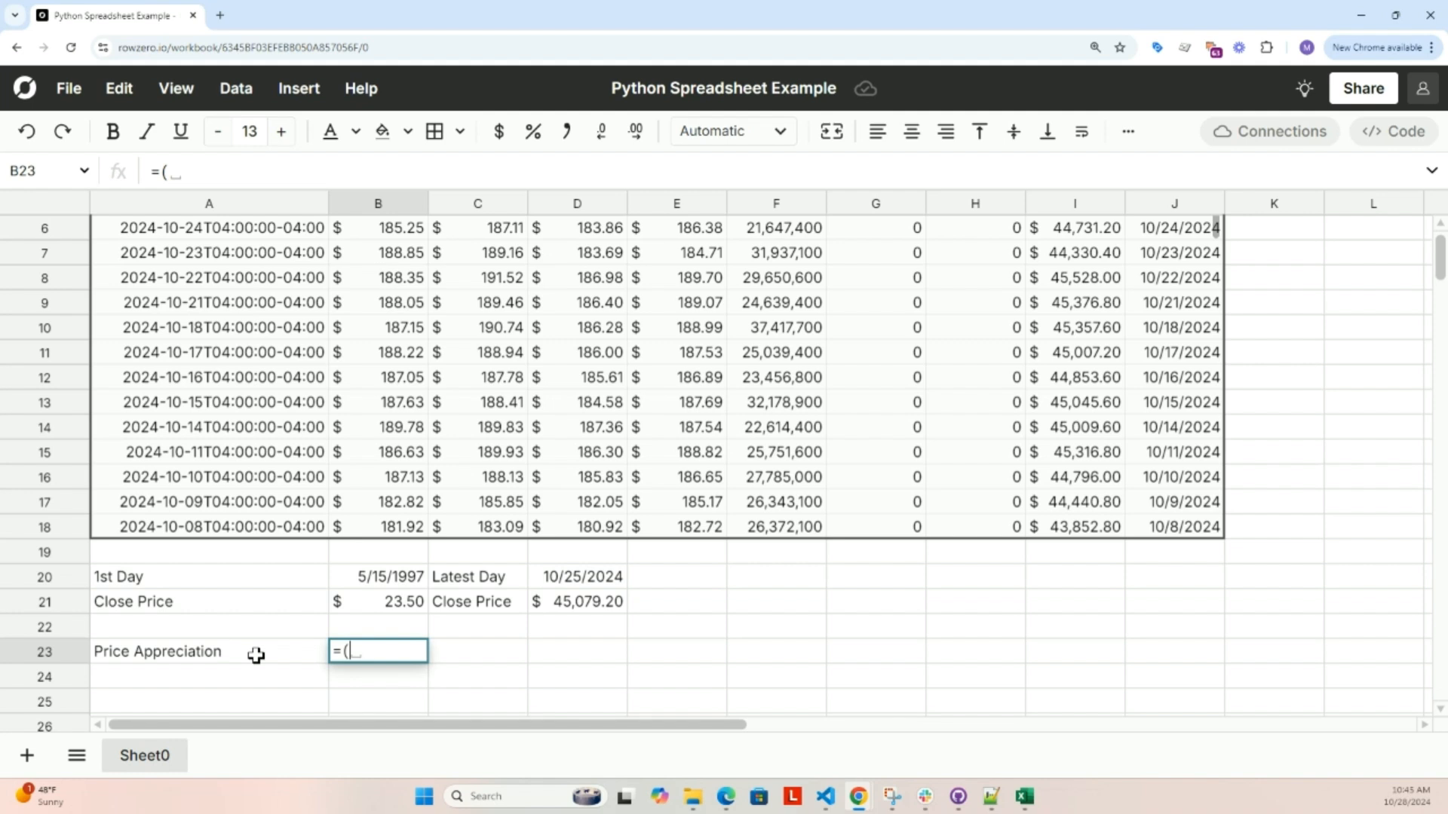
left_click(552, 606)
type("-")
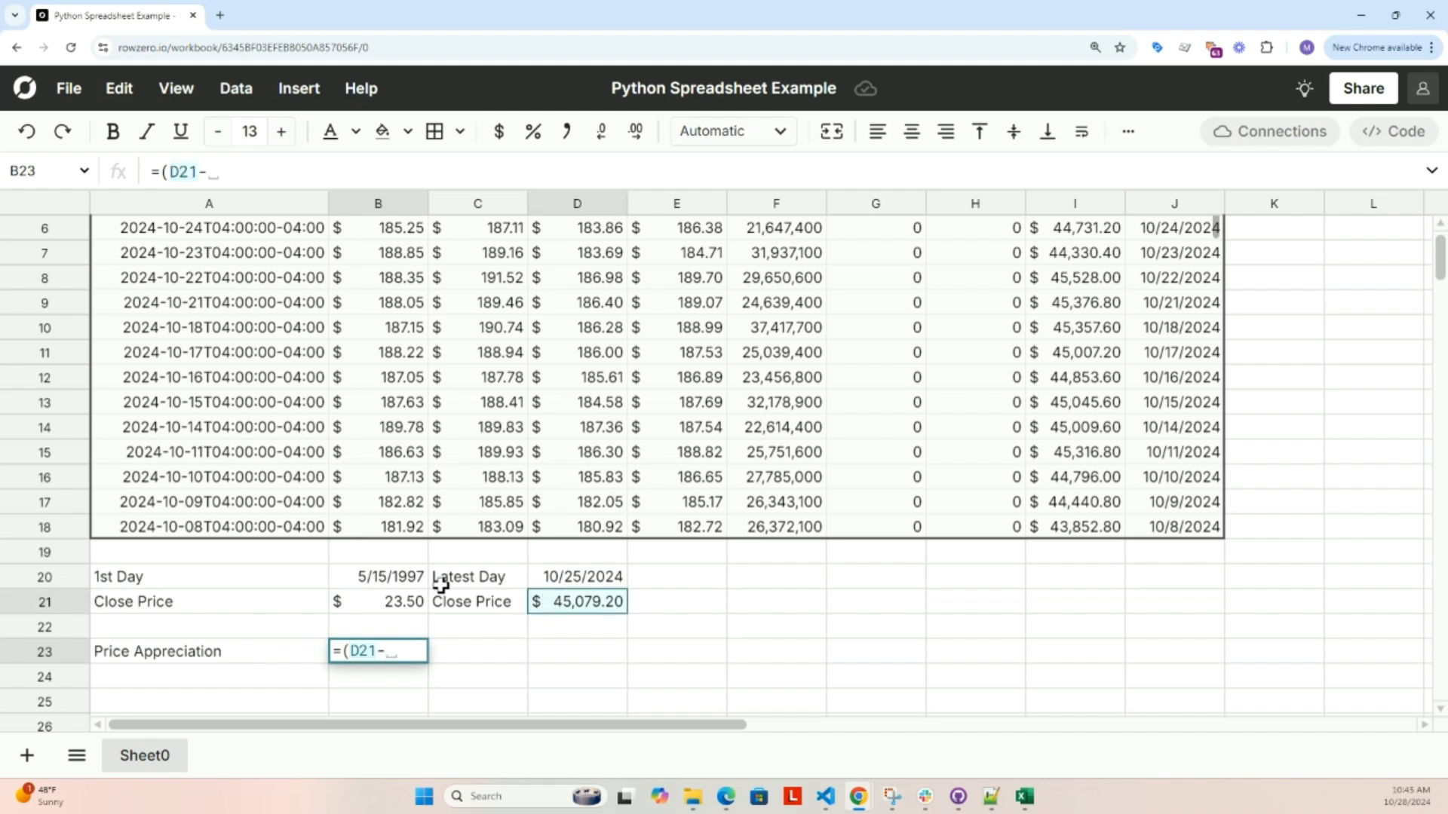
left_click(417, 599)
type(")/")
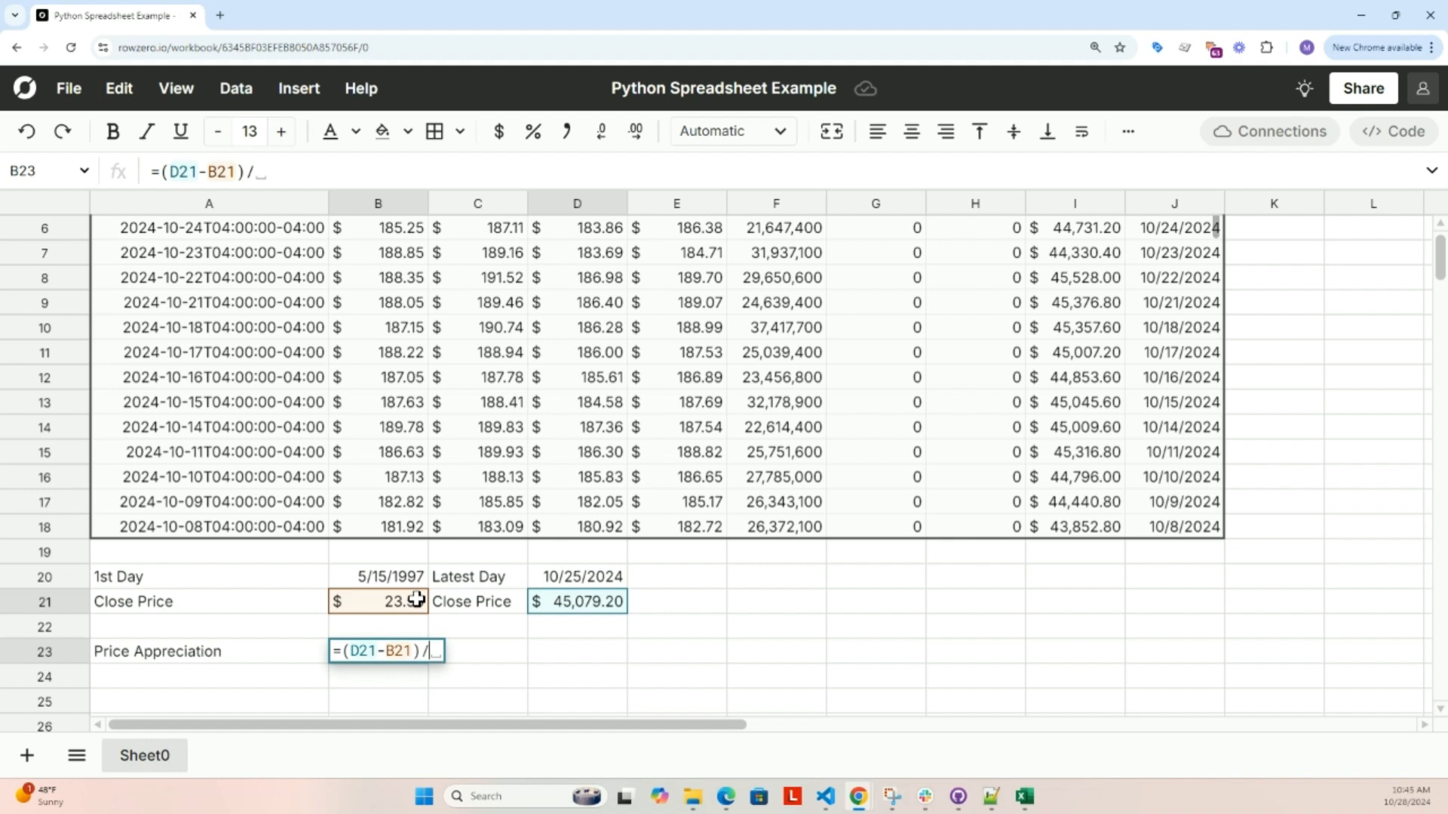
left_click(417, 600)
key("Return")
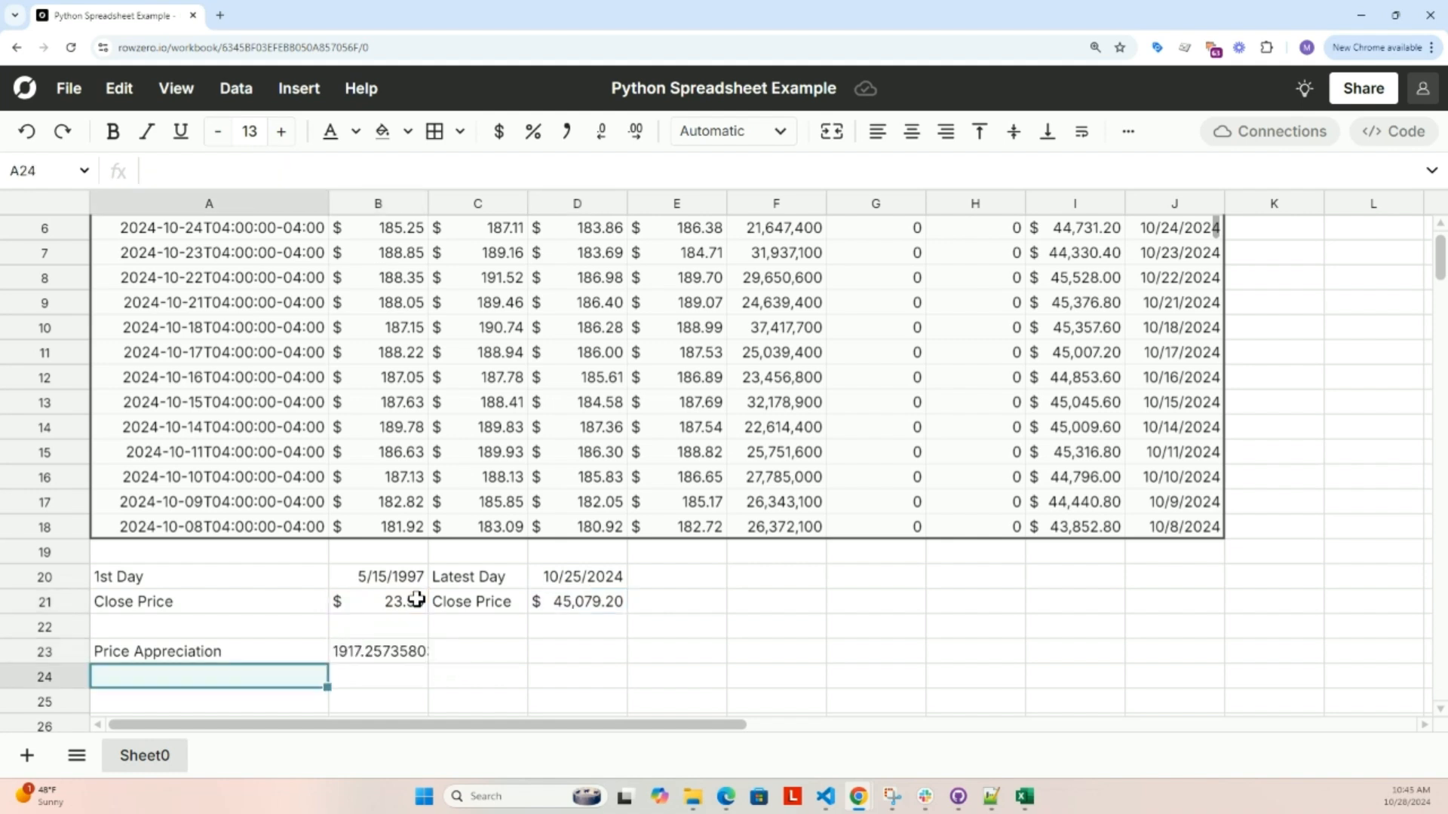
left_click(404, 648)
left_click(534, 132)
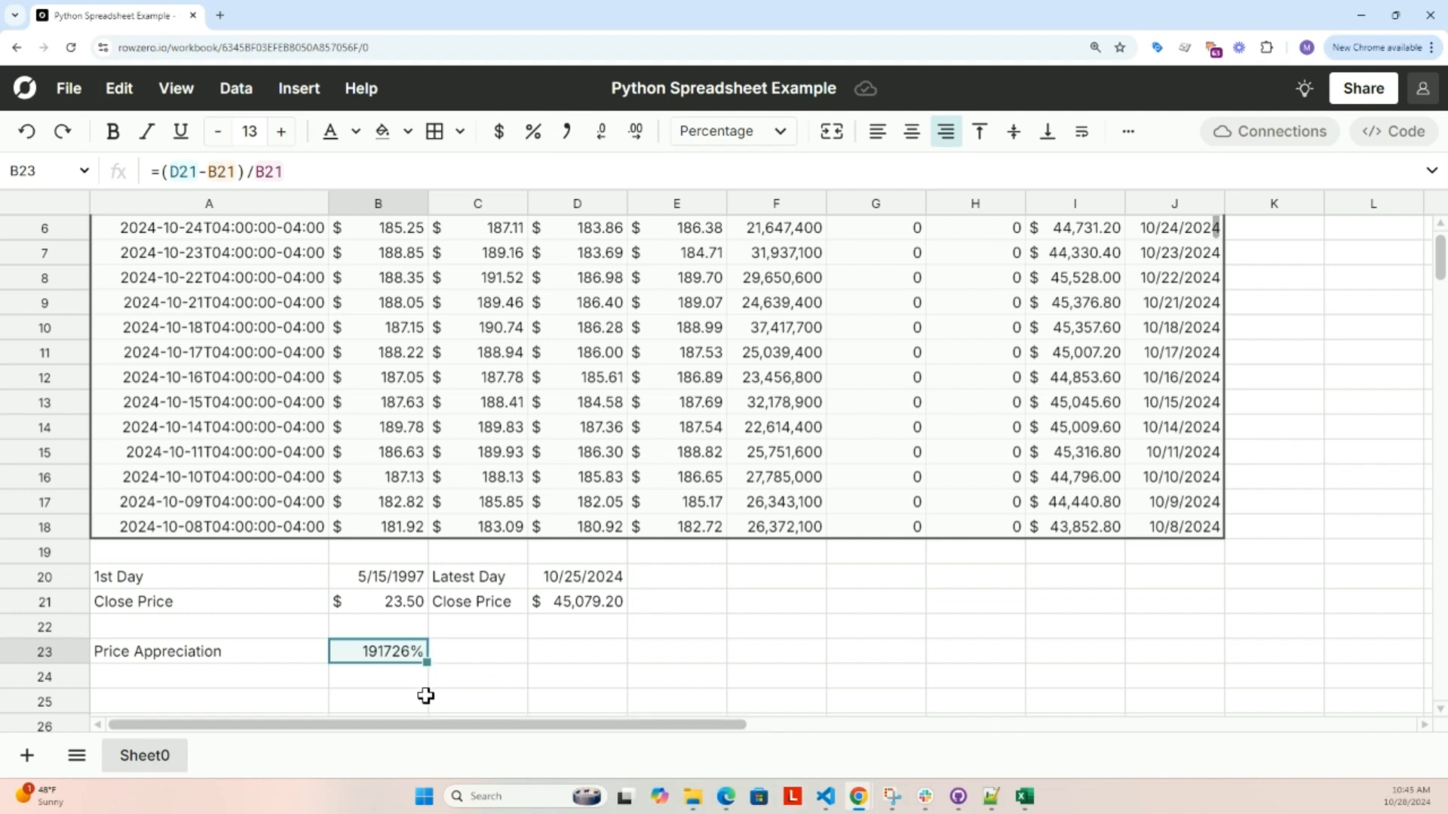
Label A24 "Initial Investment" and enter 1000 in B24
left_click(239, 675)
type("Ini")
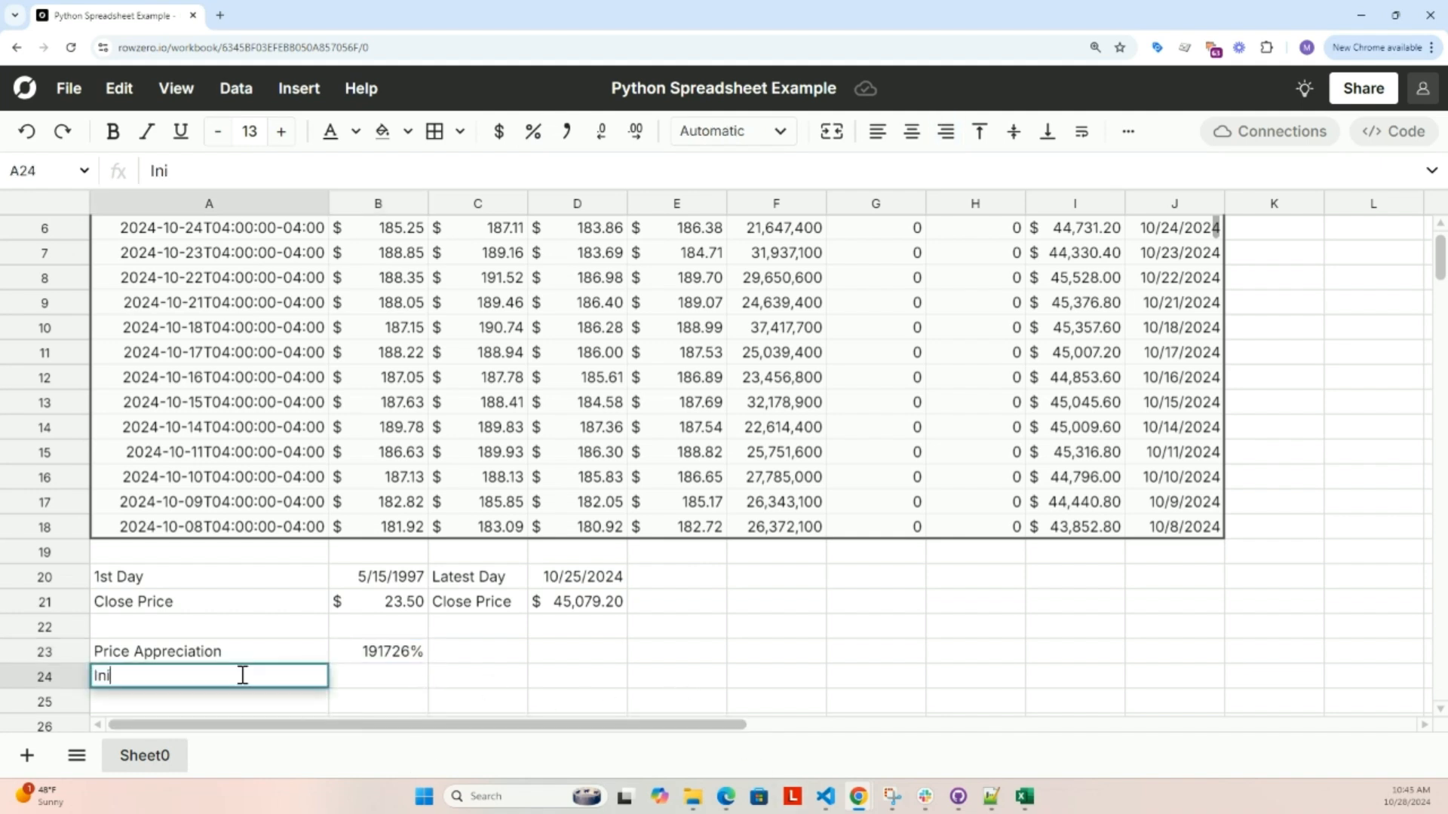
type("tial Investment")
key("Tab")
type("100")
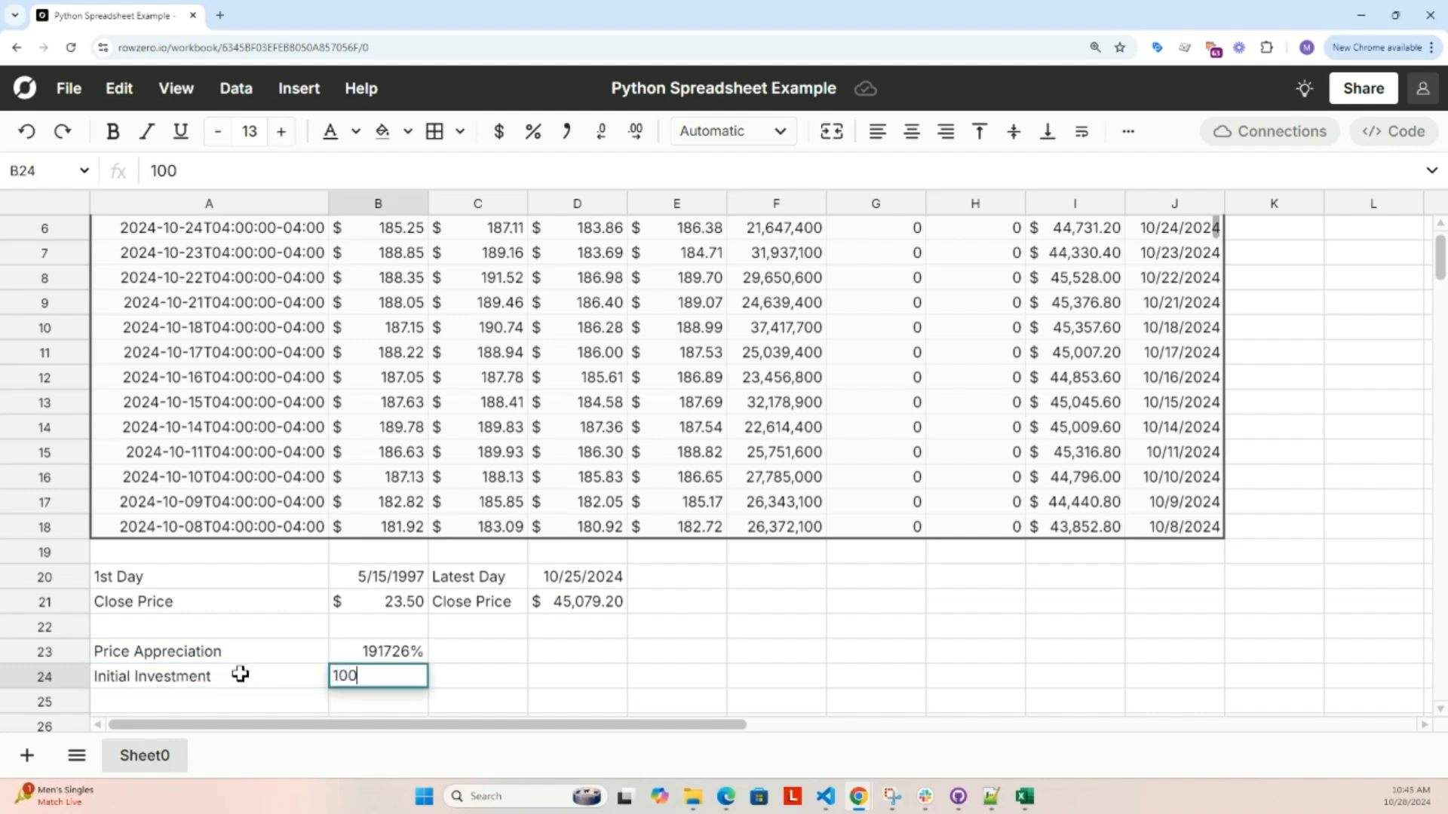
key("Return")
Label A25 "Total Value Today" and enter =B24*B23 in B25
scroll(240, 673, "down", 1)
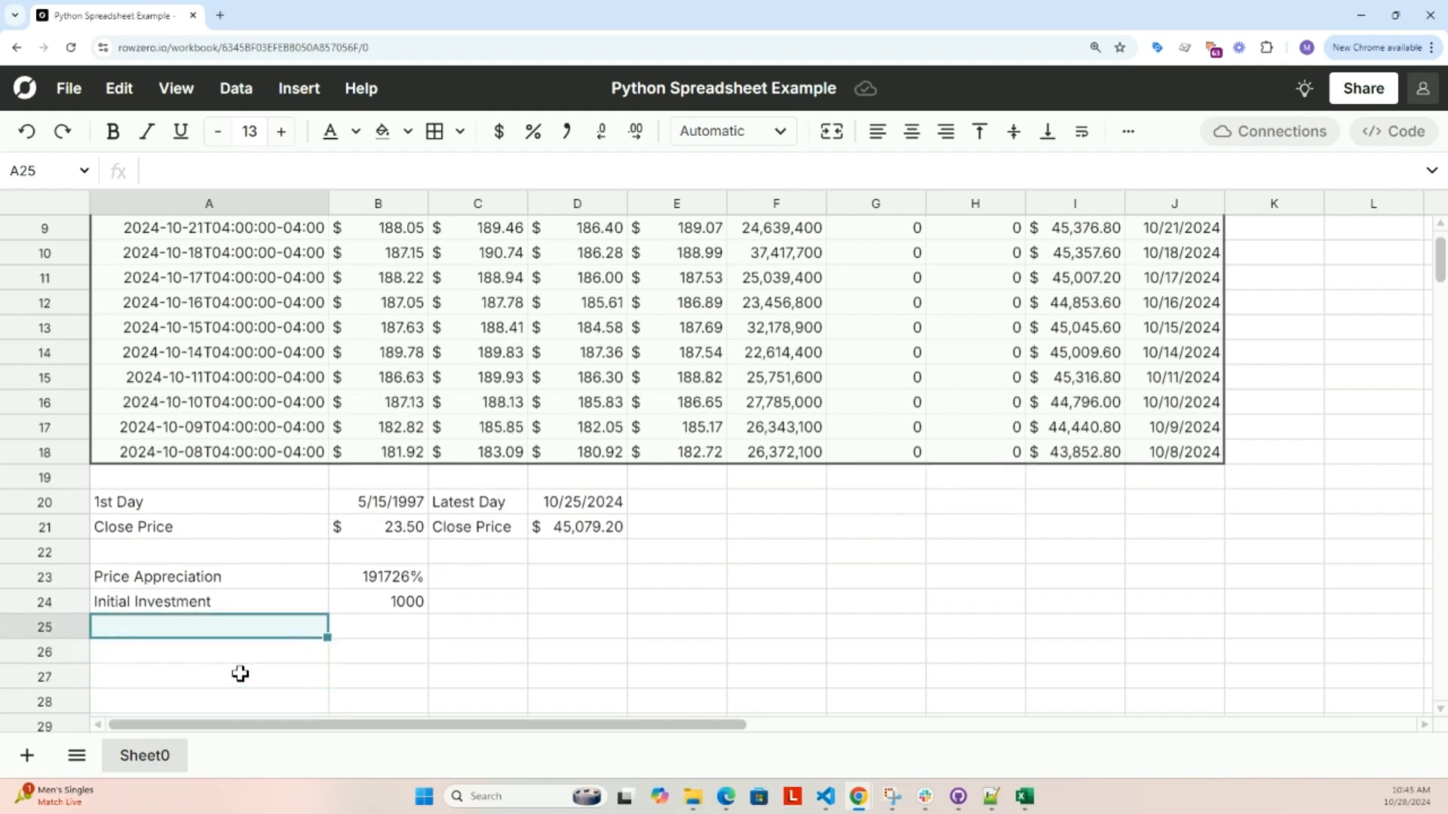
type("Tot")
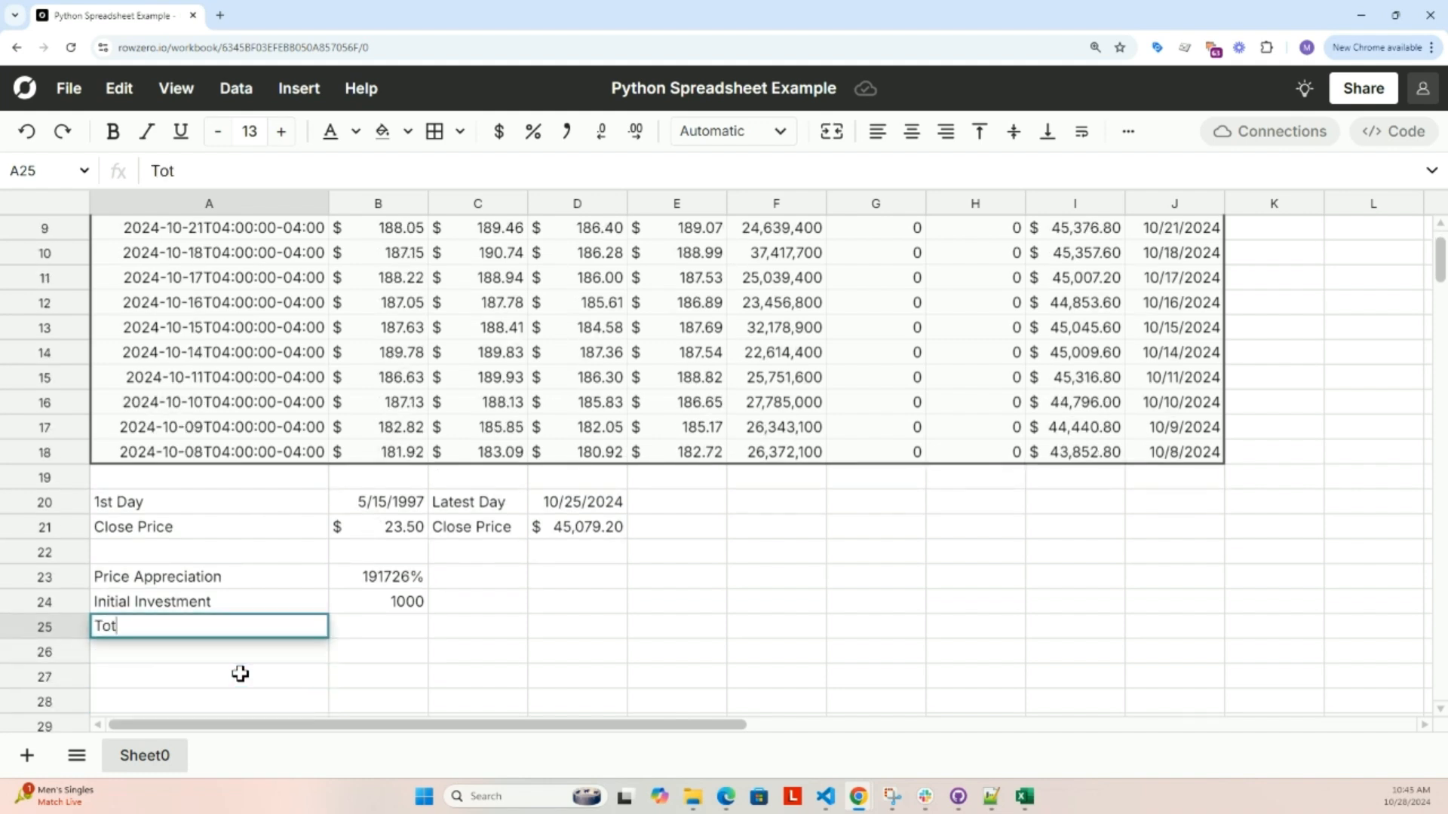
type("al Value Today")
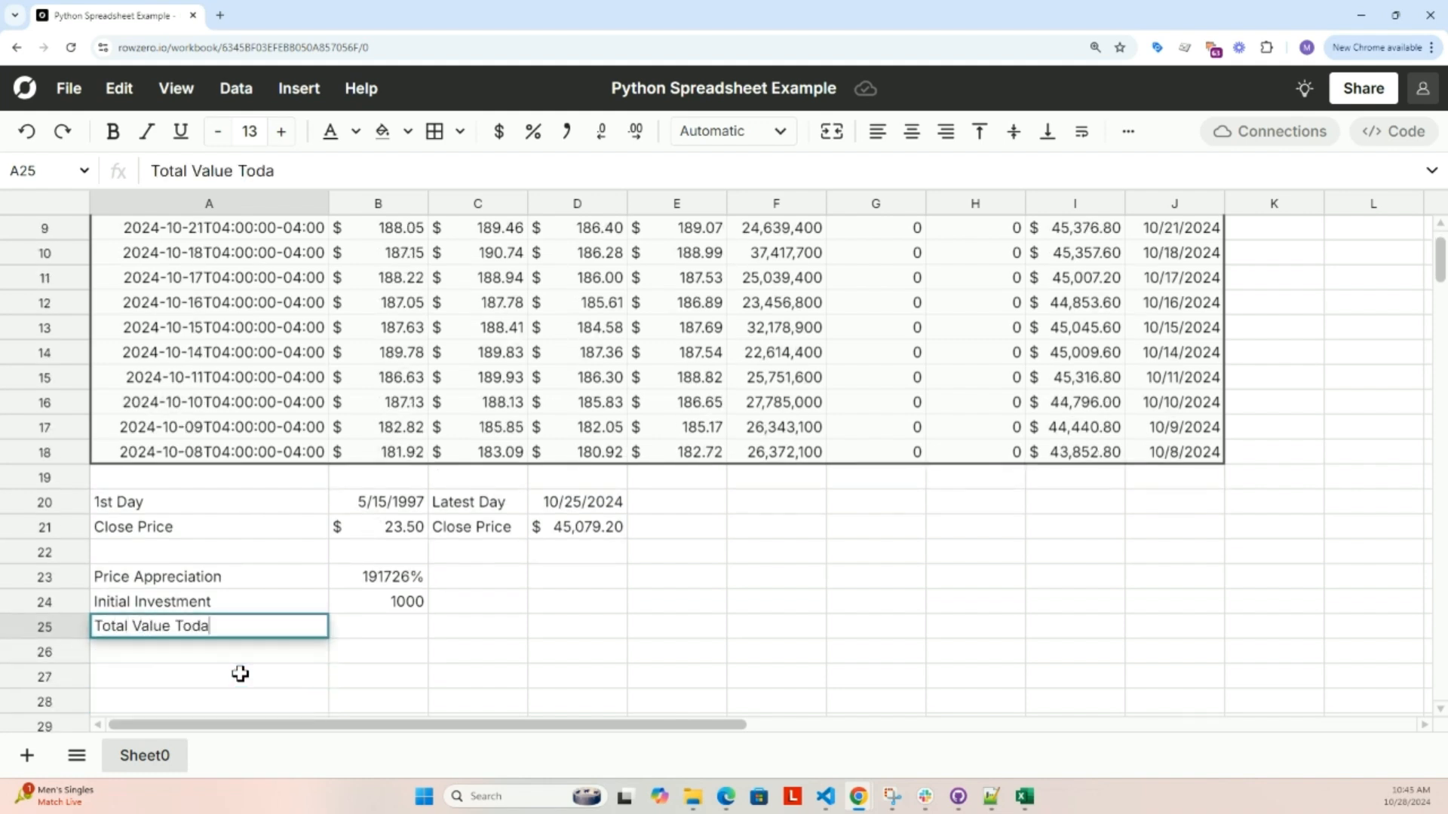
key("Tab")
type("=")
key("Up")
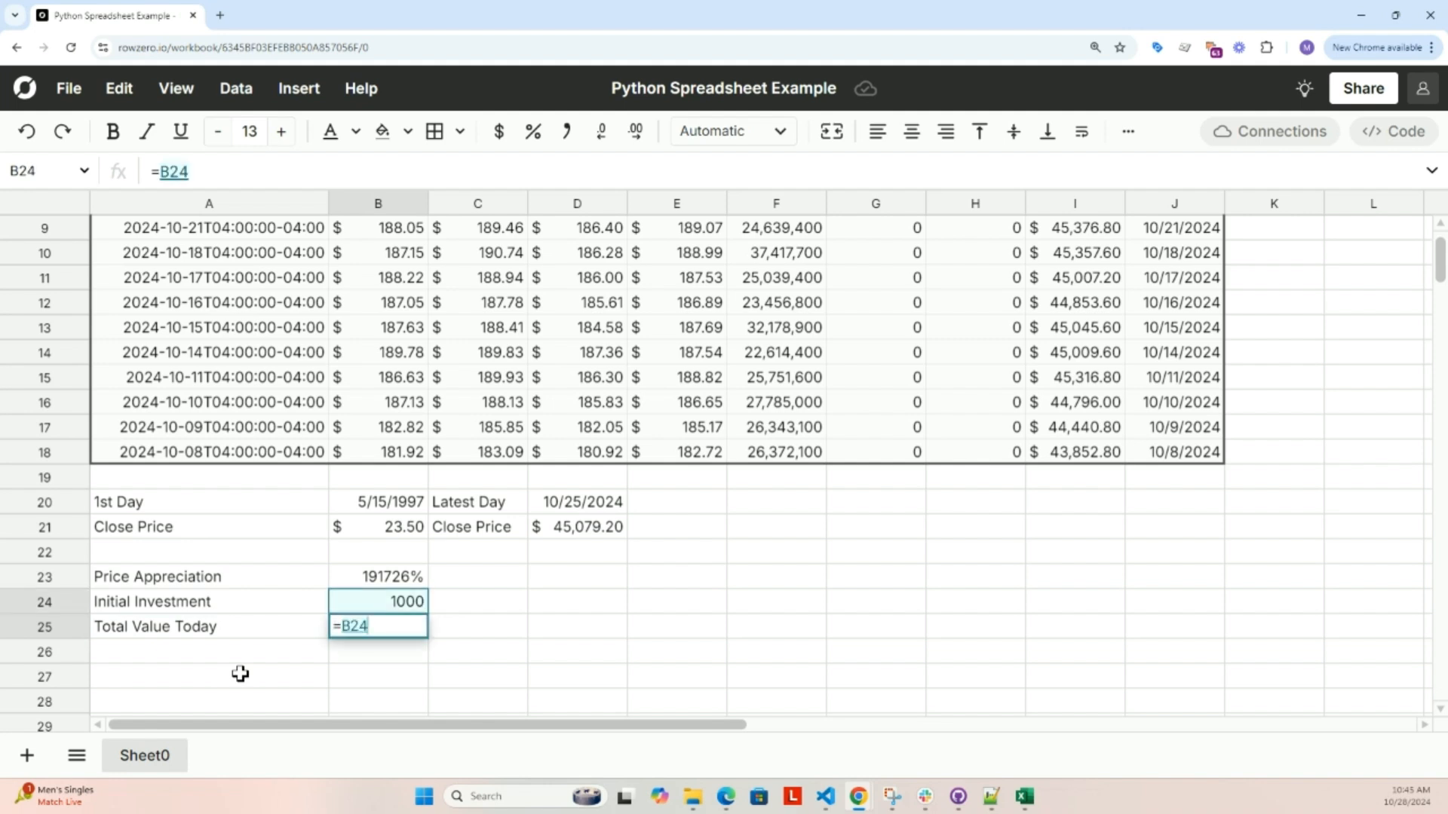
type("*")
key("Up")
key("Up")
key("Return")
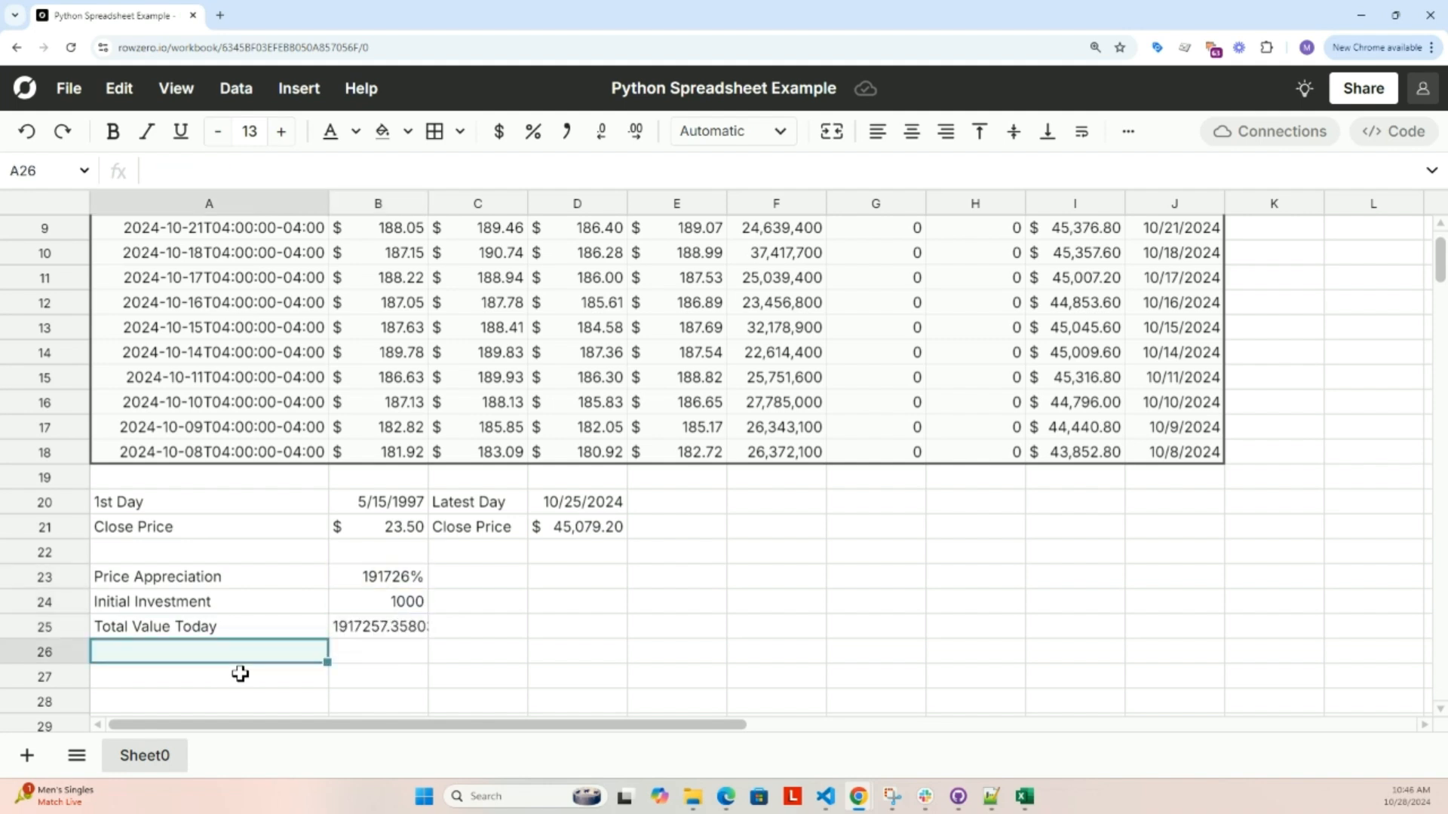
Format the Total Value Today amount in B25 as dollar currency with no decimal places
left_click(377, 630)
left_click(498, 132)
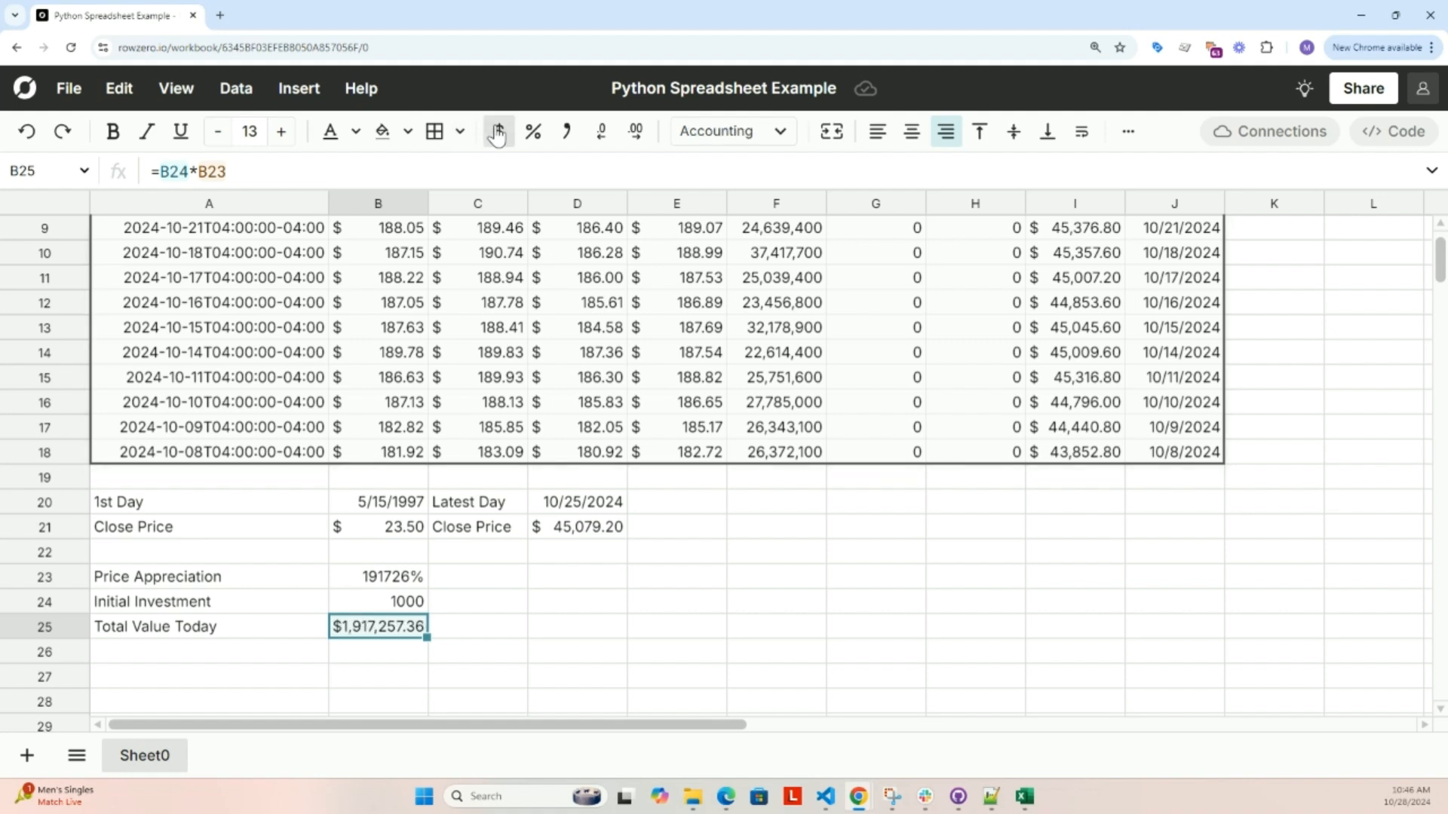
left_click(632, 133)
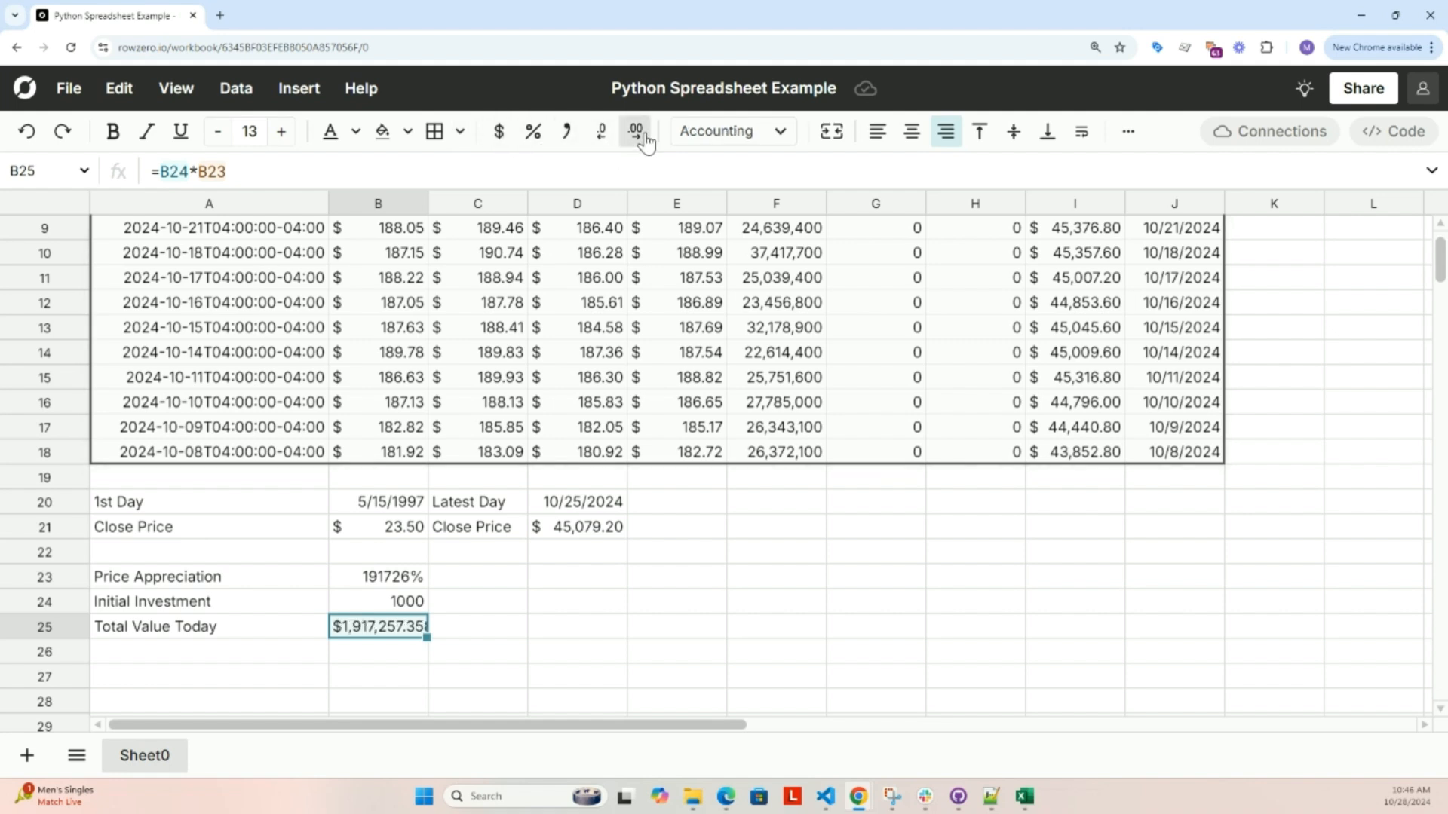
left_click(602, 132)
left_click(601, 133)
left_click(601, 133)
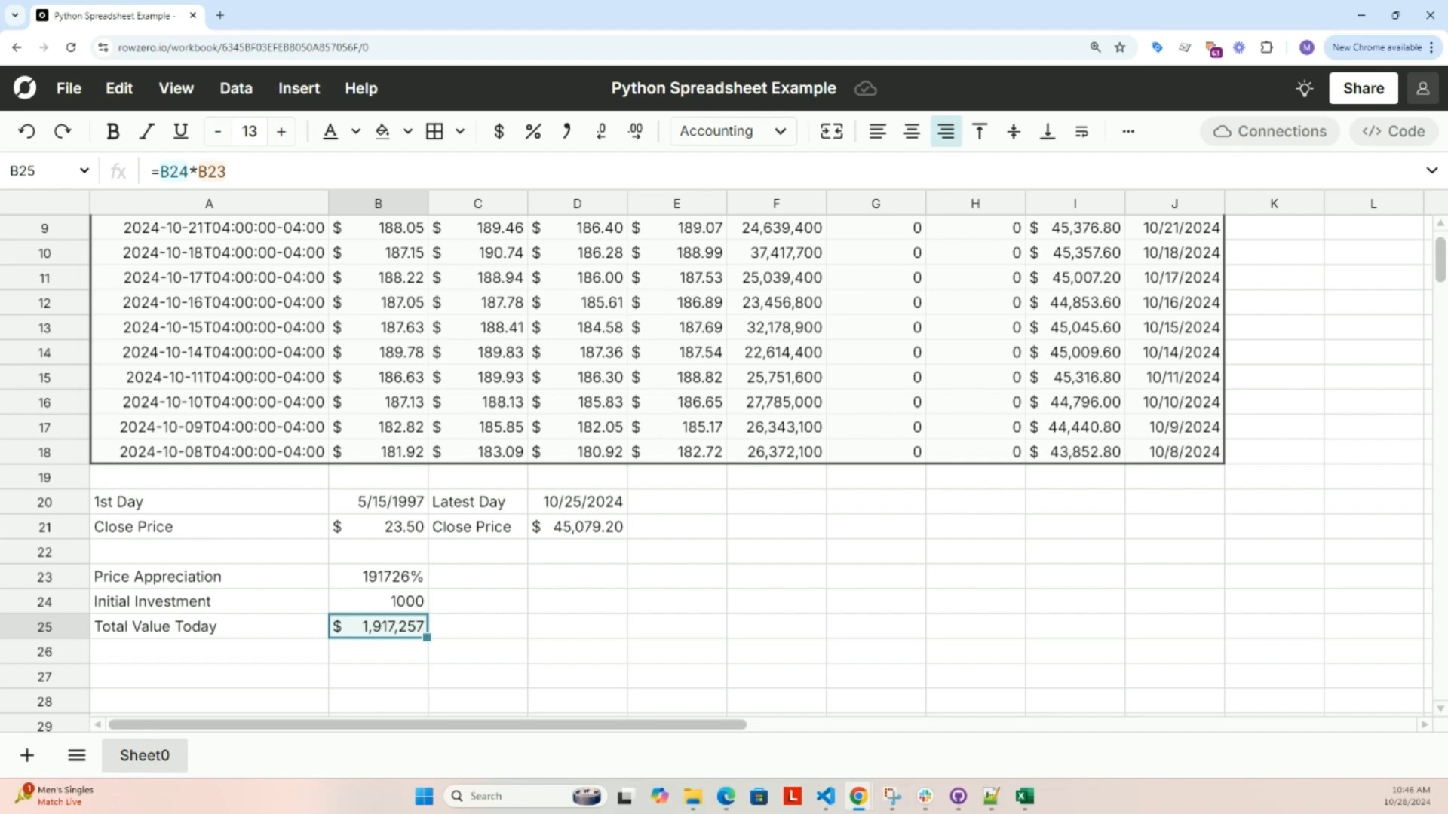
Create a pivot table from the price history table on the existing sheet at cell A27
scroll(601, 372, "up", 2)
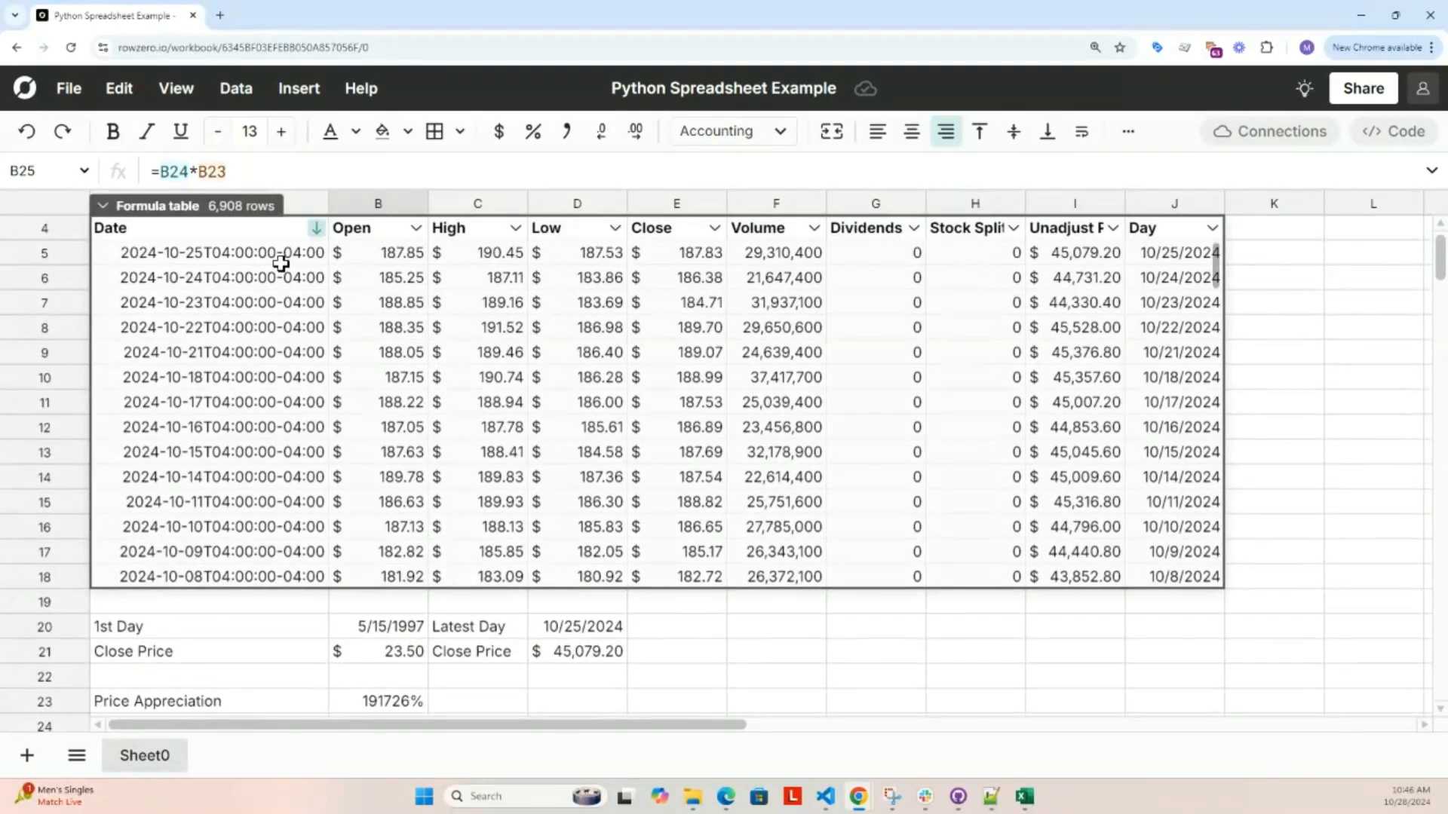
left_click(225, 218)
mouse_move(226, 329)
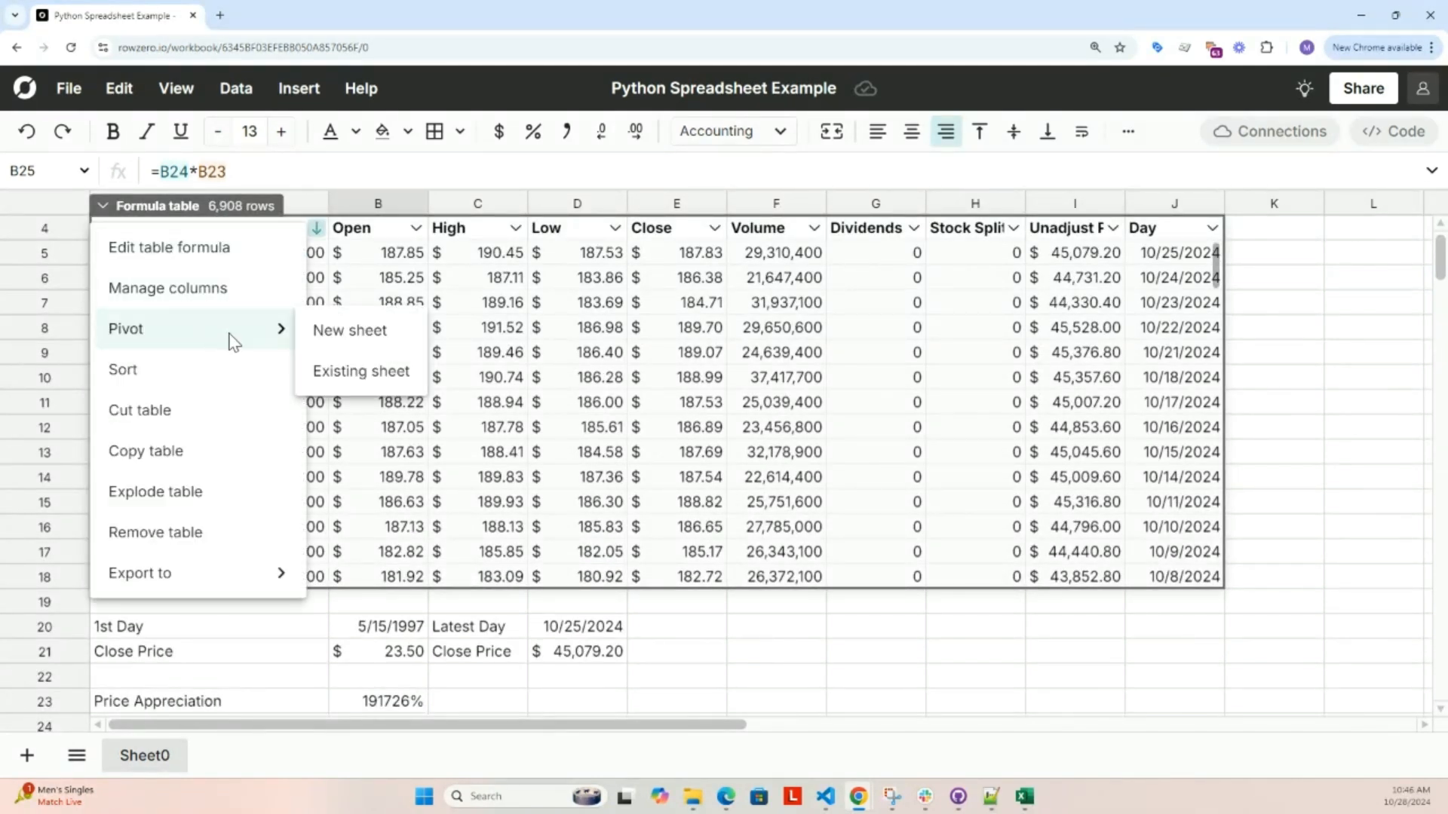
left_click(355, 374)
scroll(573, 463, "down", 3)
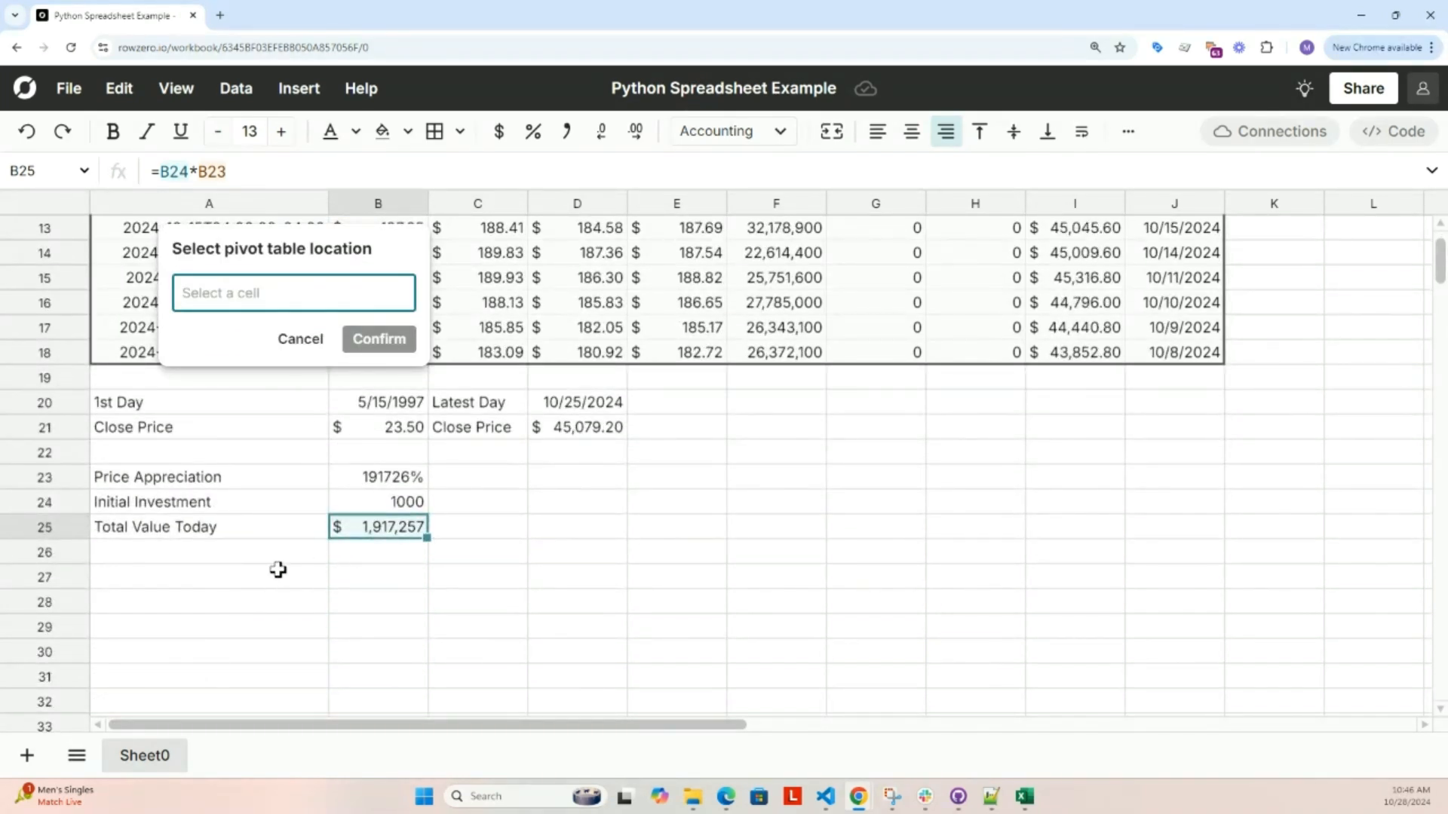
left_click(278, 569)
left_click(379, 339)
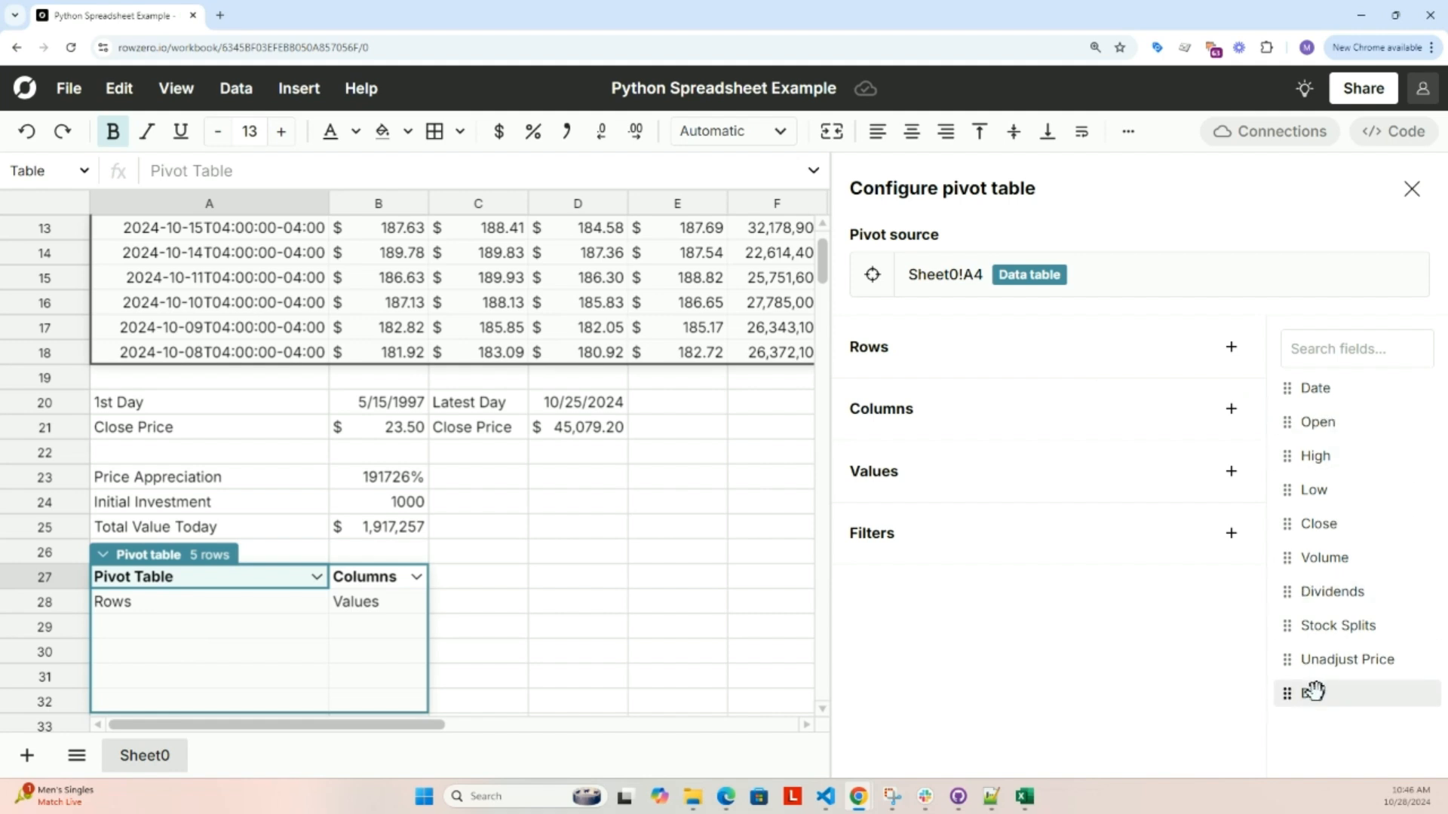
Add Day and Stock Splits as pivot table rows and filter to Stock Splits greater than 0
left_click_drag(1314, 691, 1008, 381)
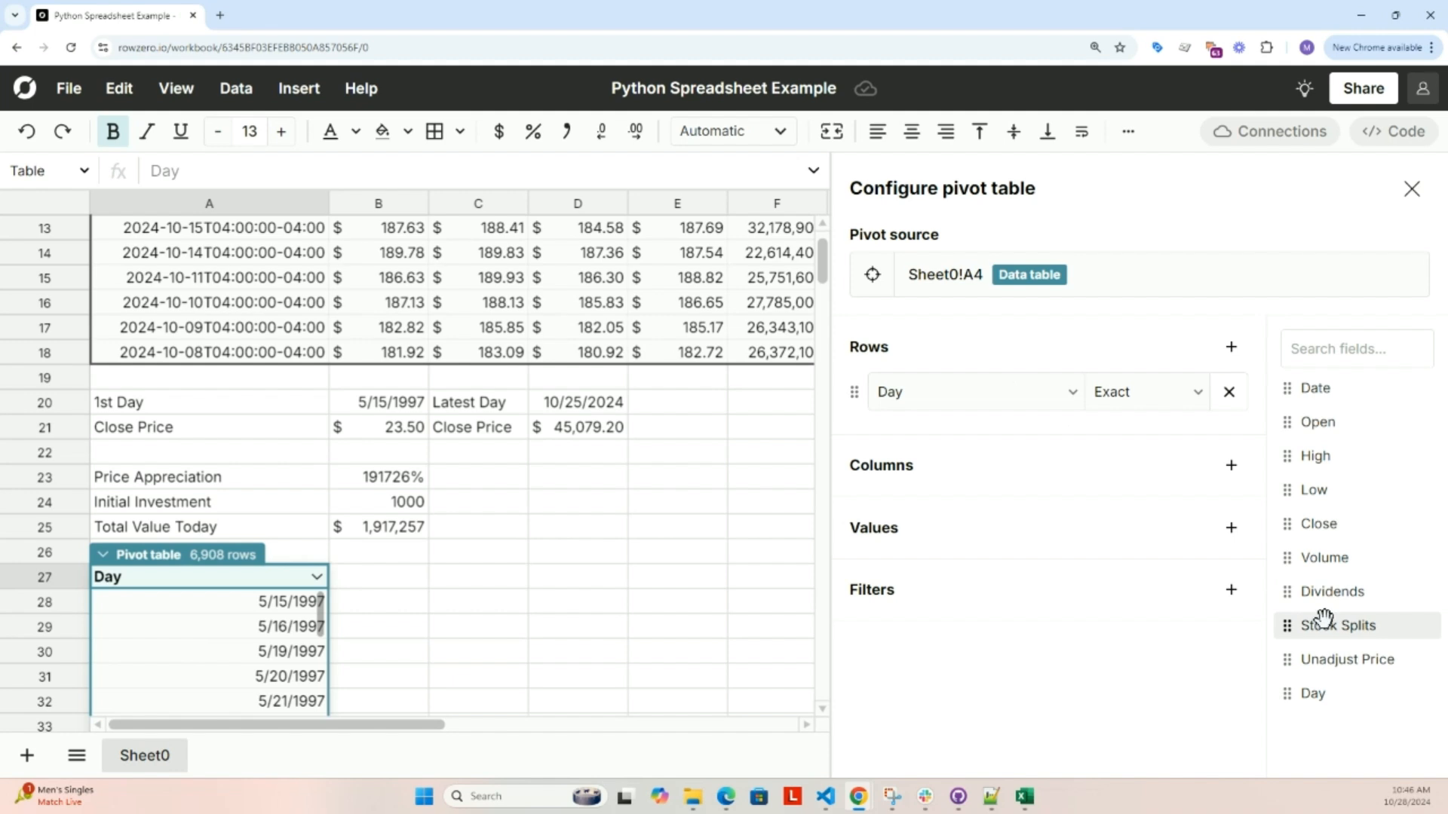
left_click_drag(1286, 623, 1055, 423)
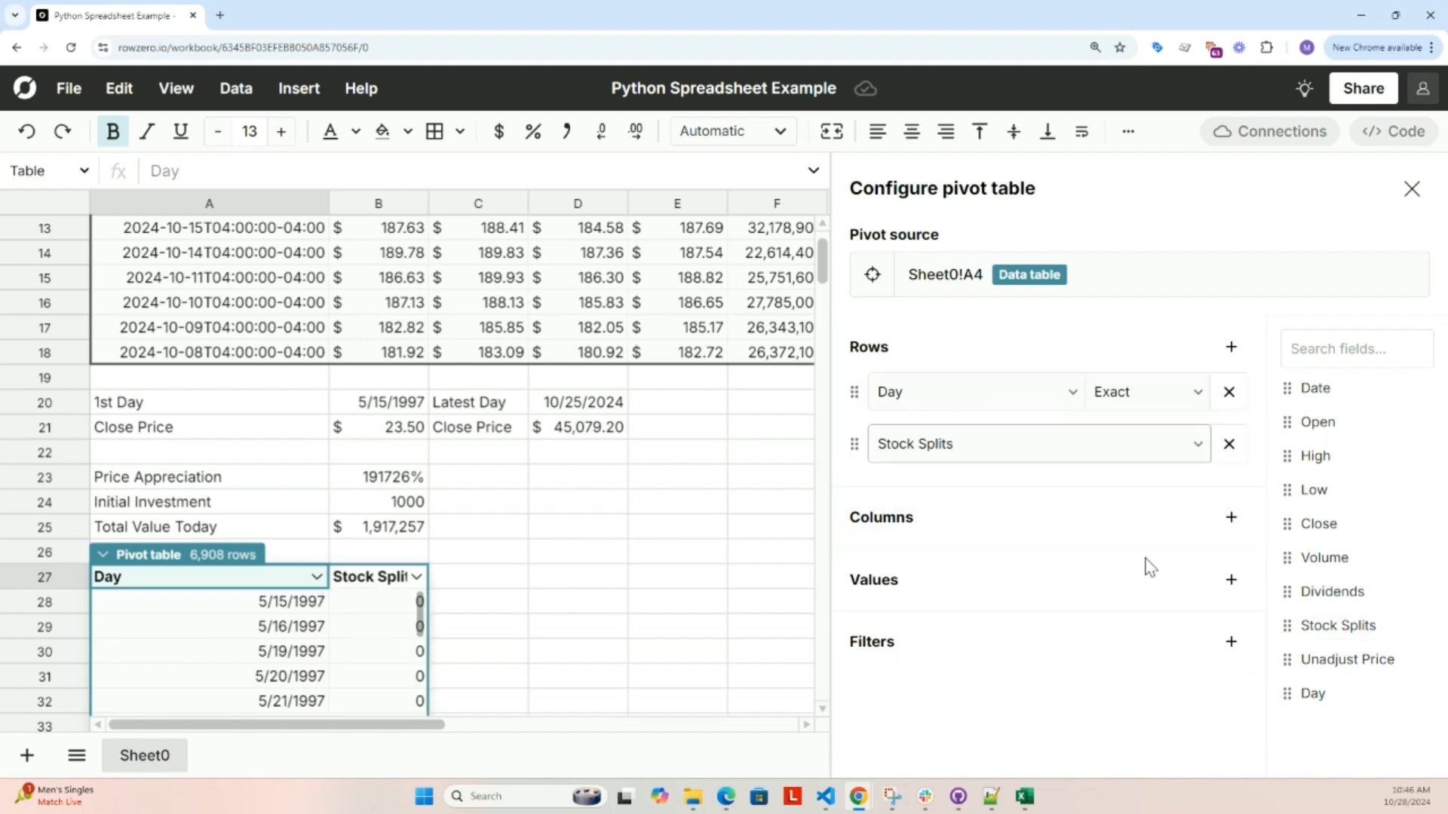
left_click(1230, 642)
left_click(1094, 537)
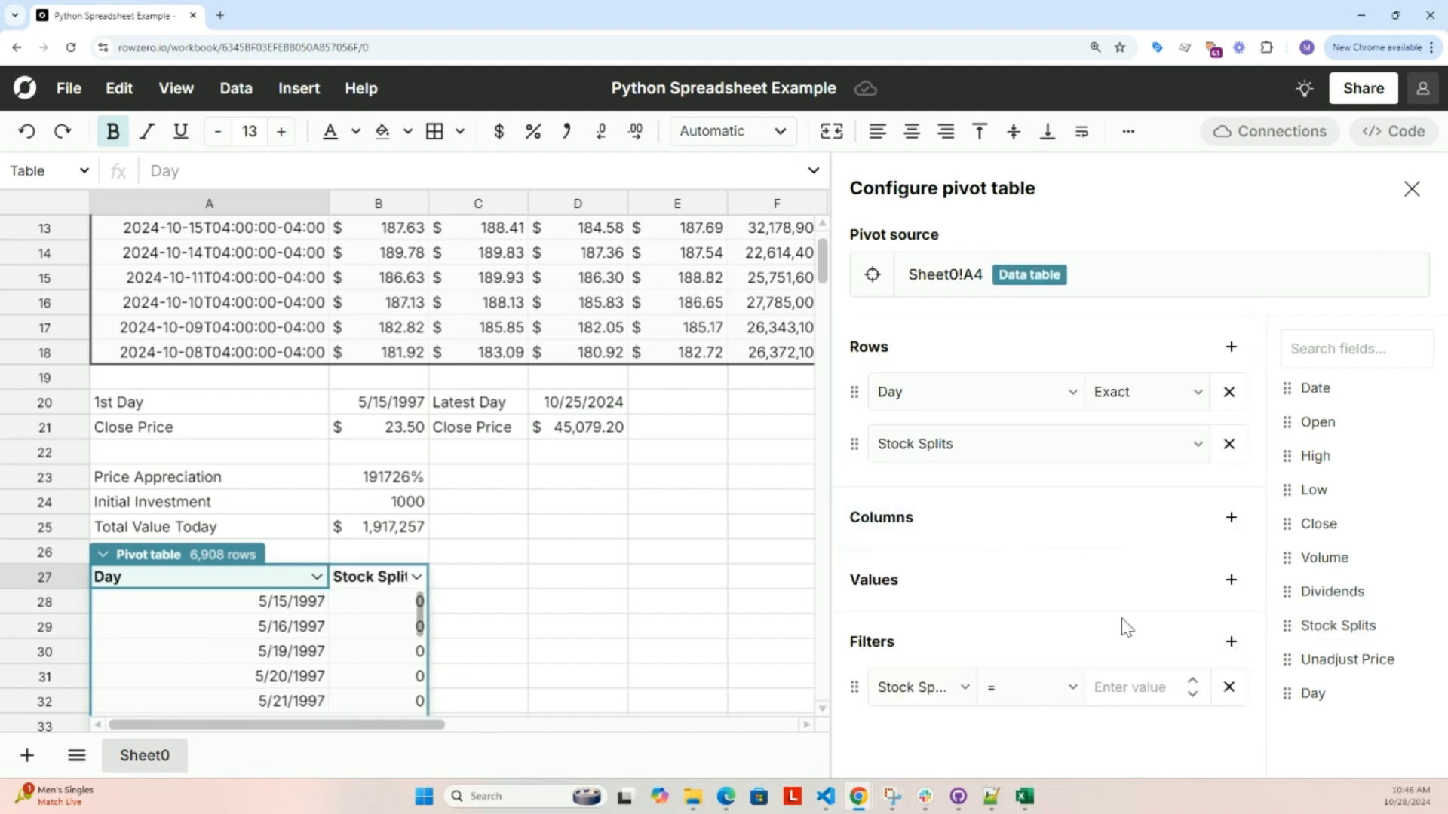
left_click(1070, 688)
left_click(1021, 554)
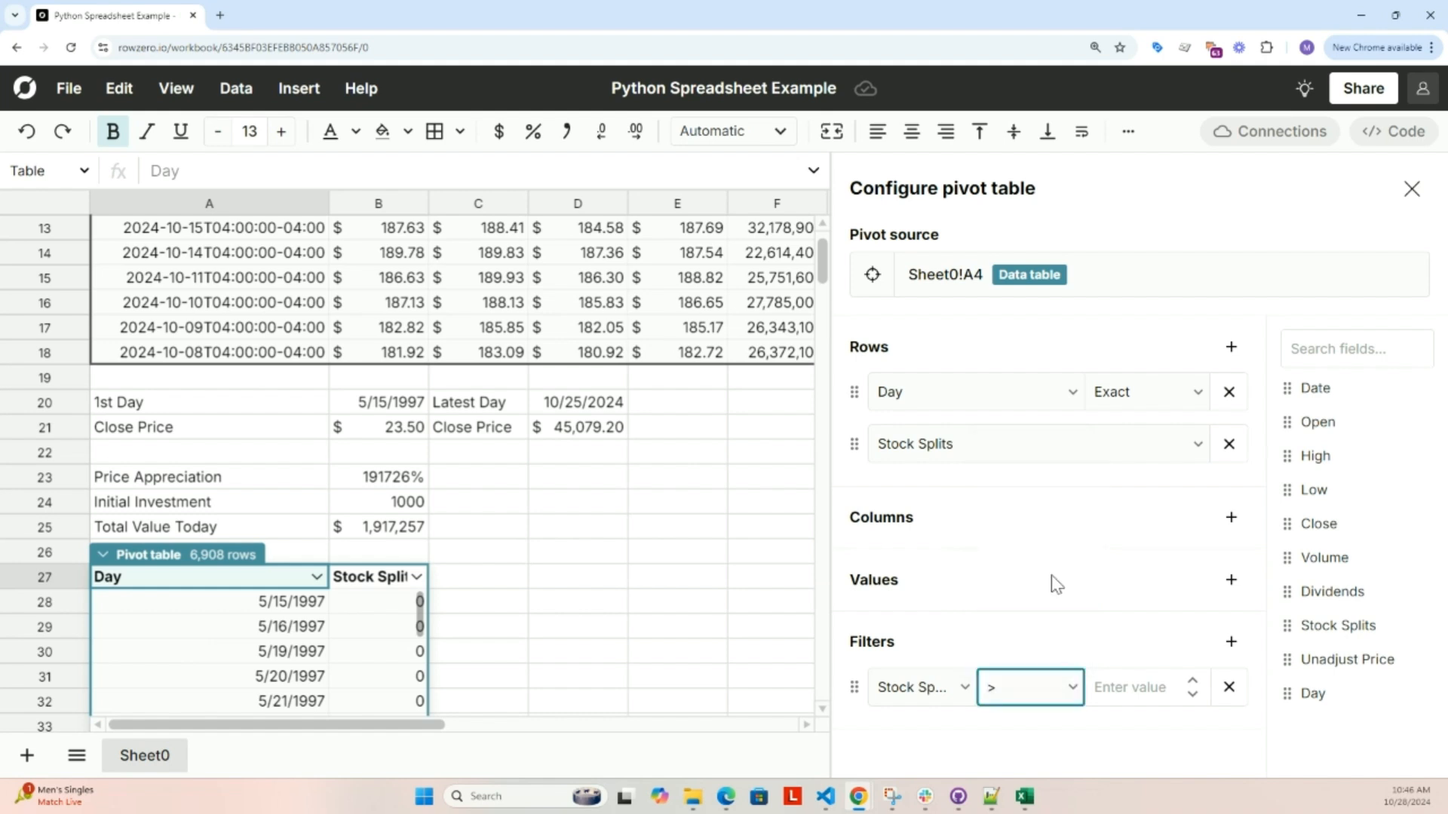
left_click(1131, 691)
type("0")
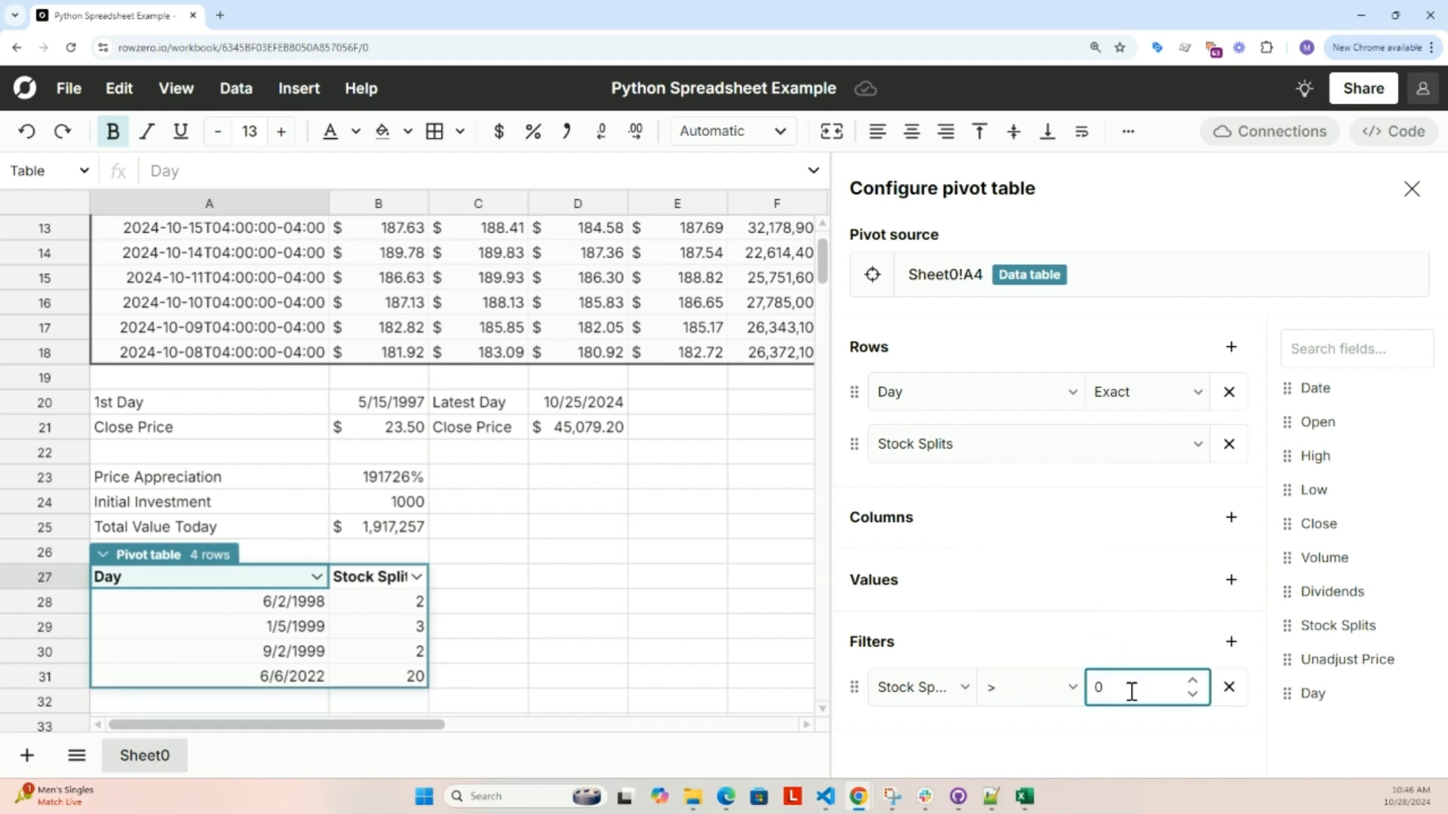
left_click(504, 630)
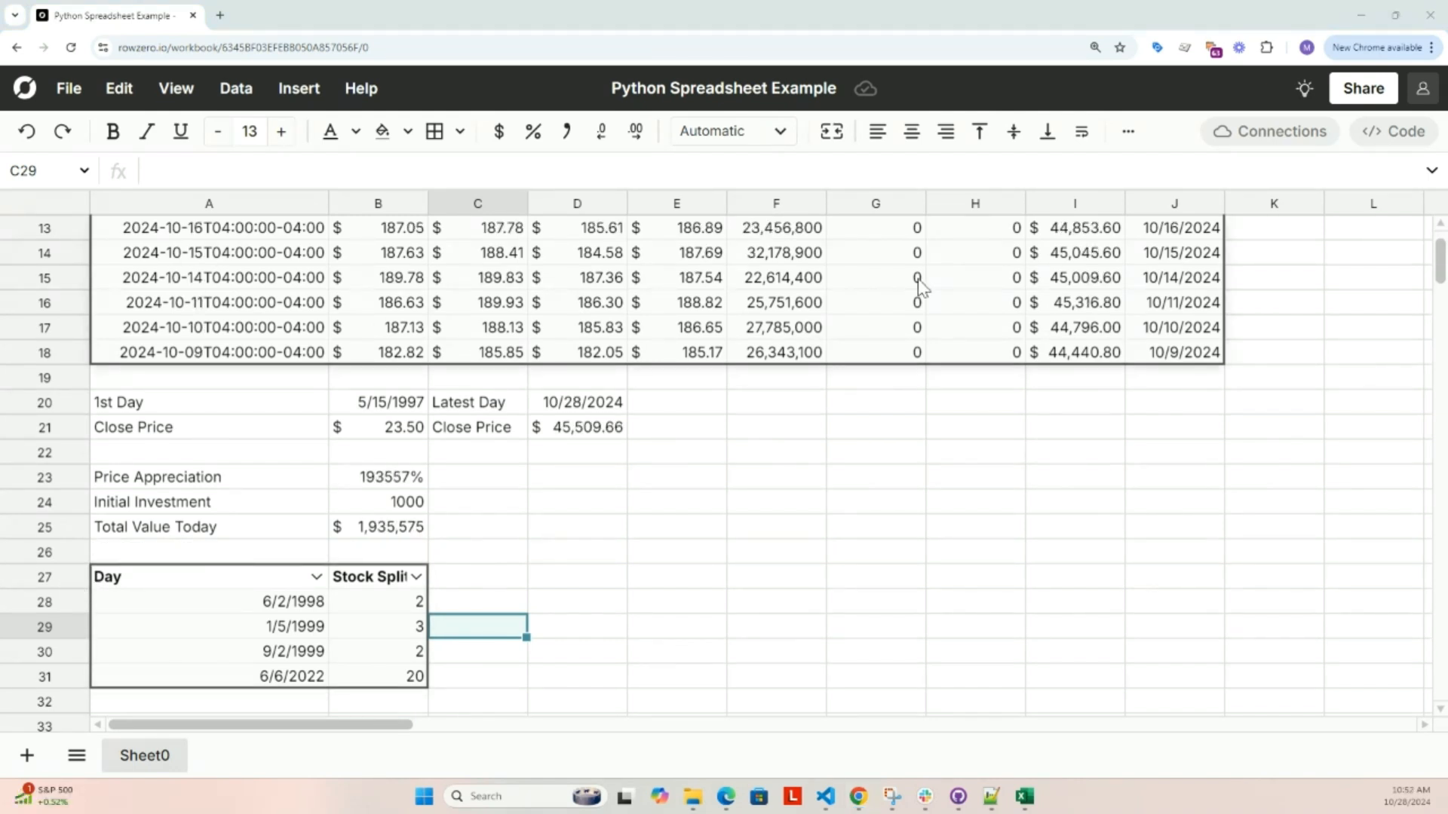
Insert one row below row 26, above the stock split pivot table
left_click_drag(51, 559, 50, 556)
right_click(51, 559)
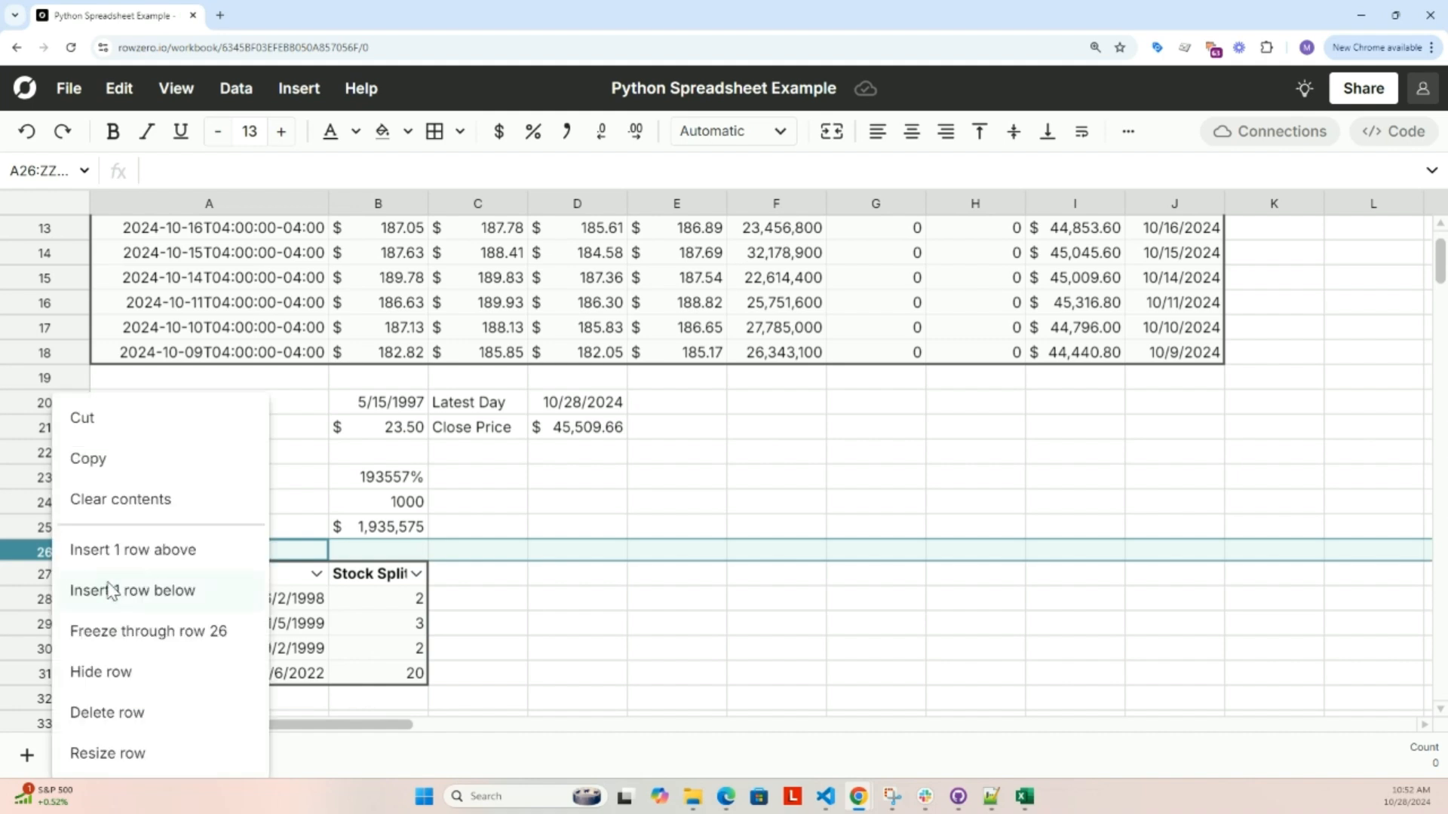
left_click(113, 591)
Enter the heading "Stock Split History" in A27 above the pivot table and make it bold
left_click(279, 567)
type("St")
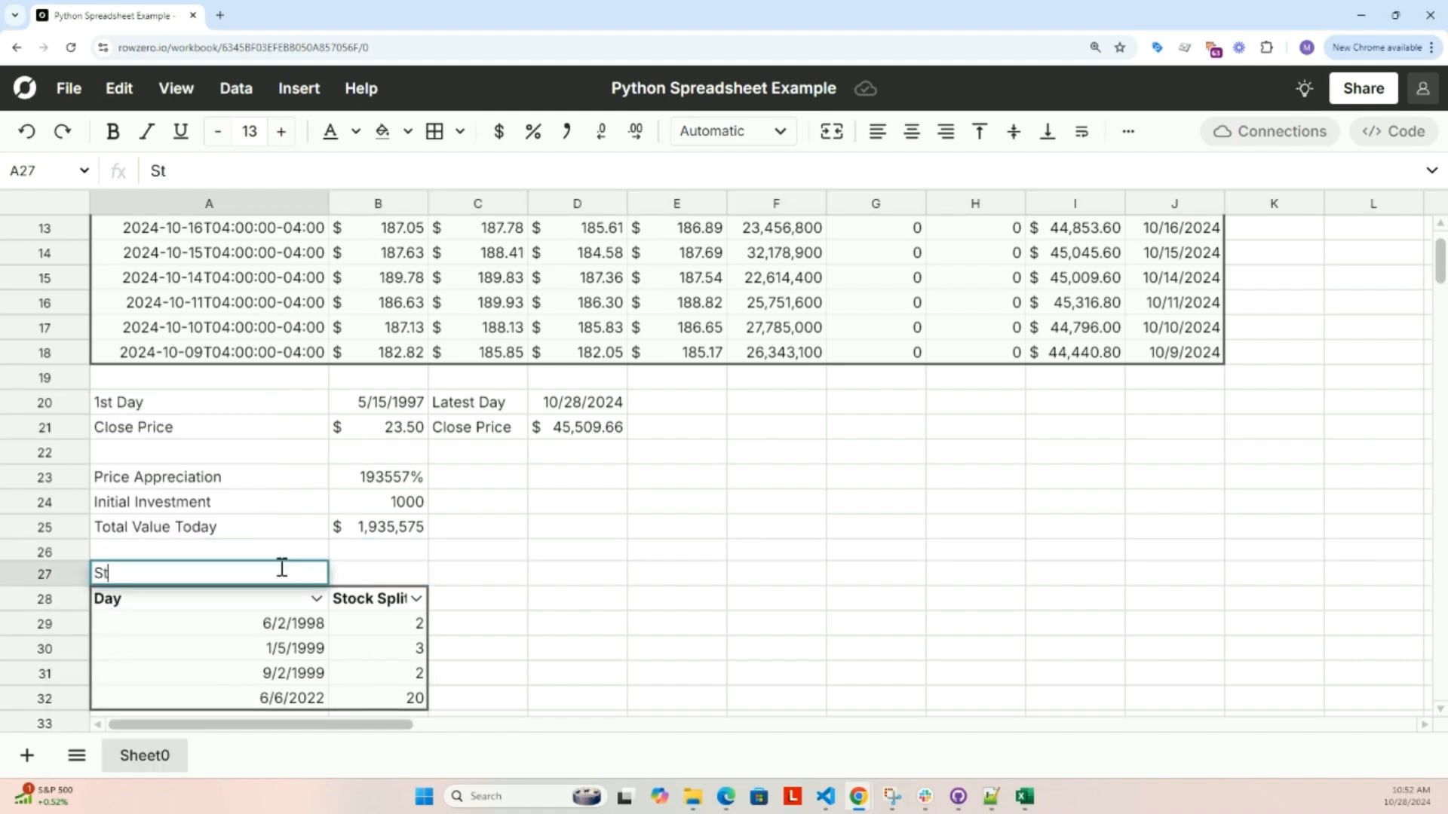
type("ock Spli")
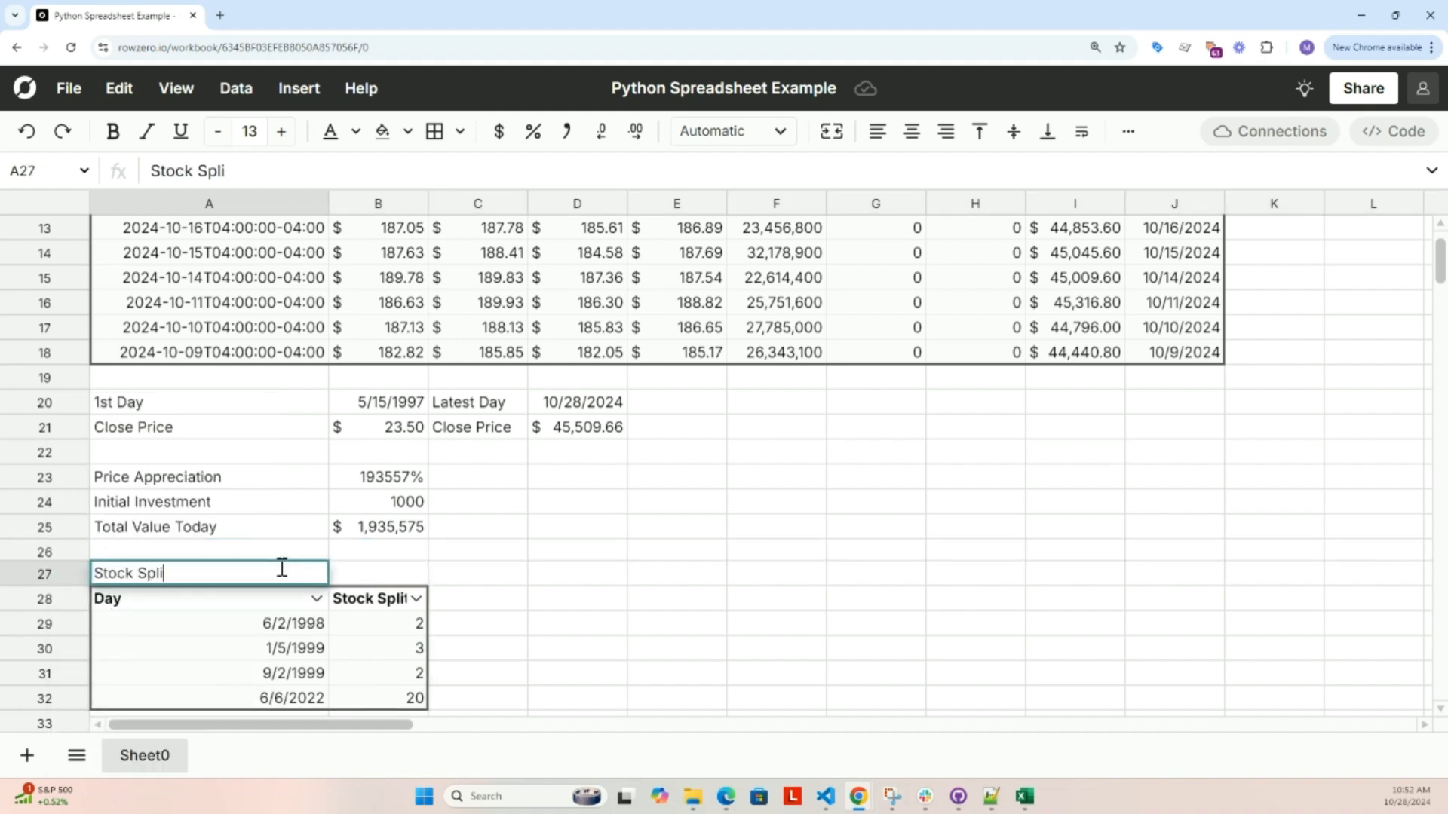
type("t History")
key("Return")
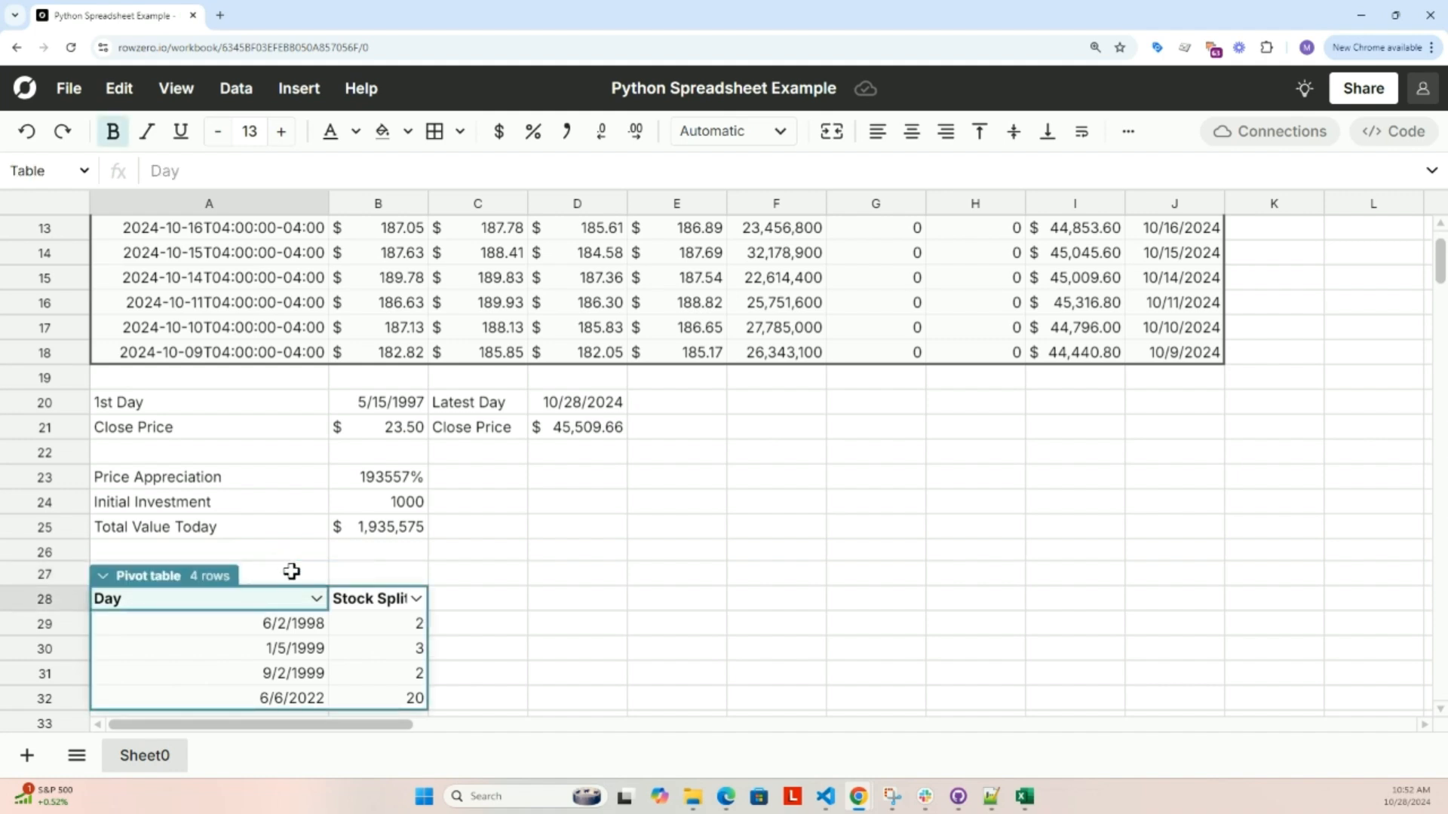
left_click(291, 572)
key("ctrl+b")
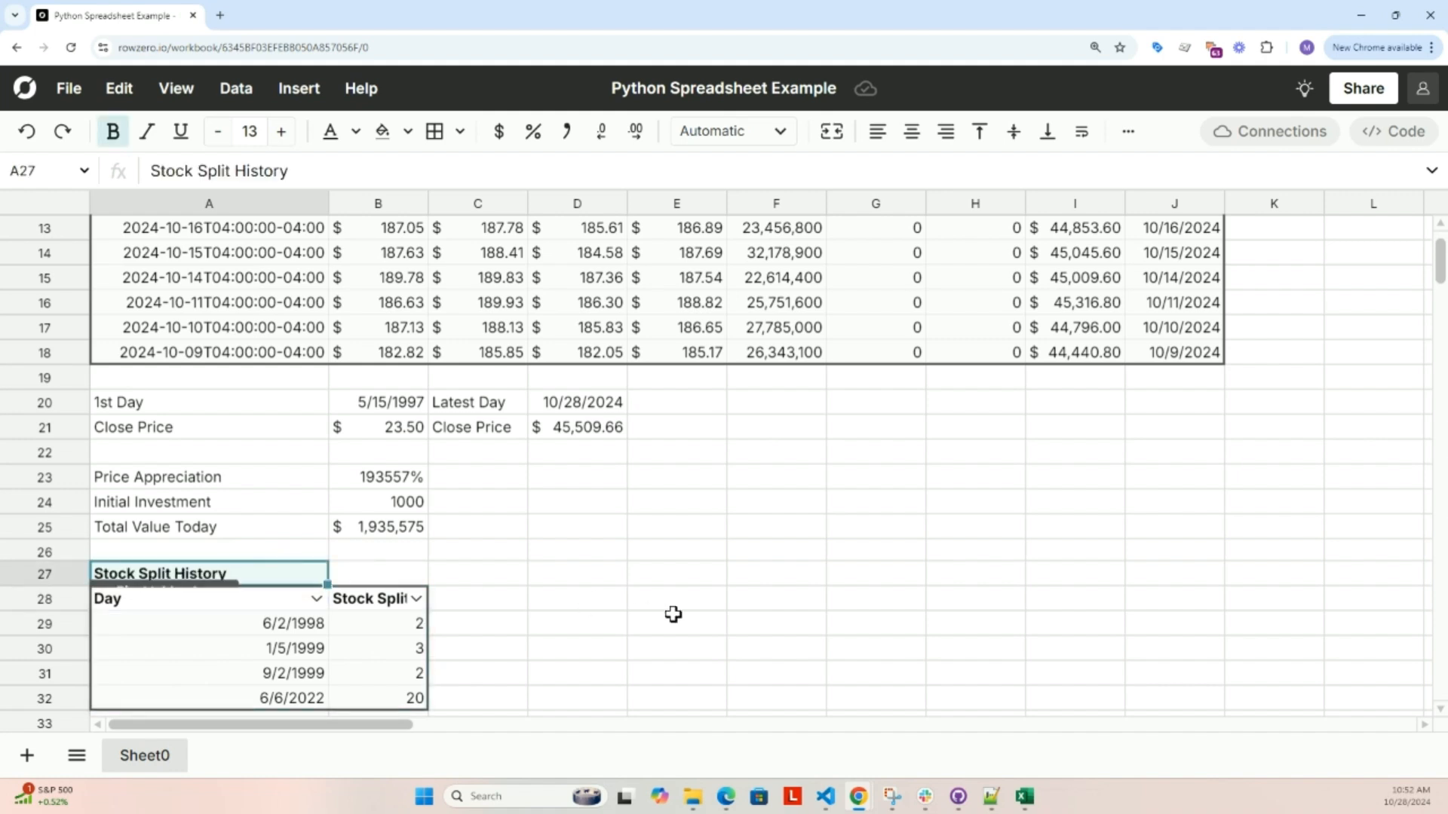
left_click(717, 621)
Insert a graph of Unadjust Price against Day from the price history table and set its type to Line
scroll(758, 512, "up", 4)
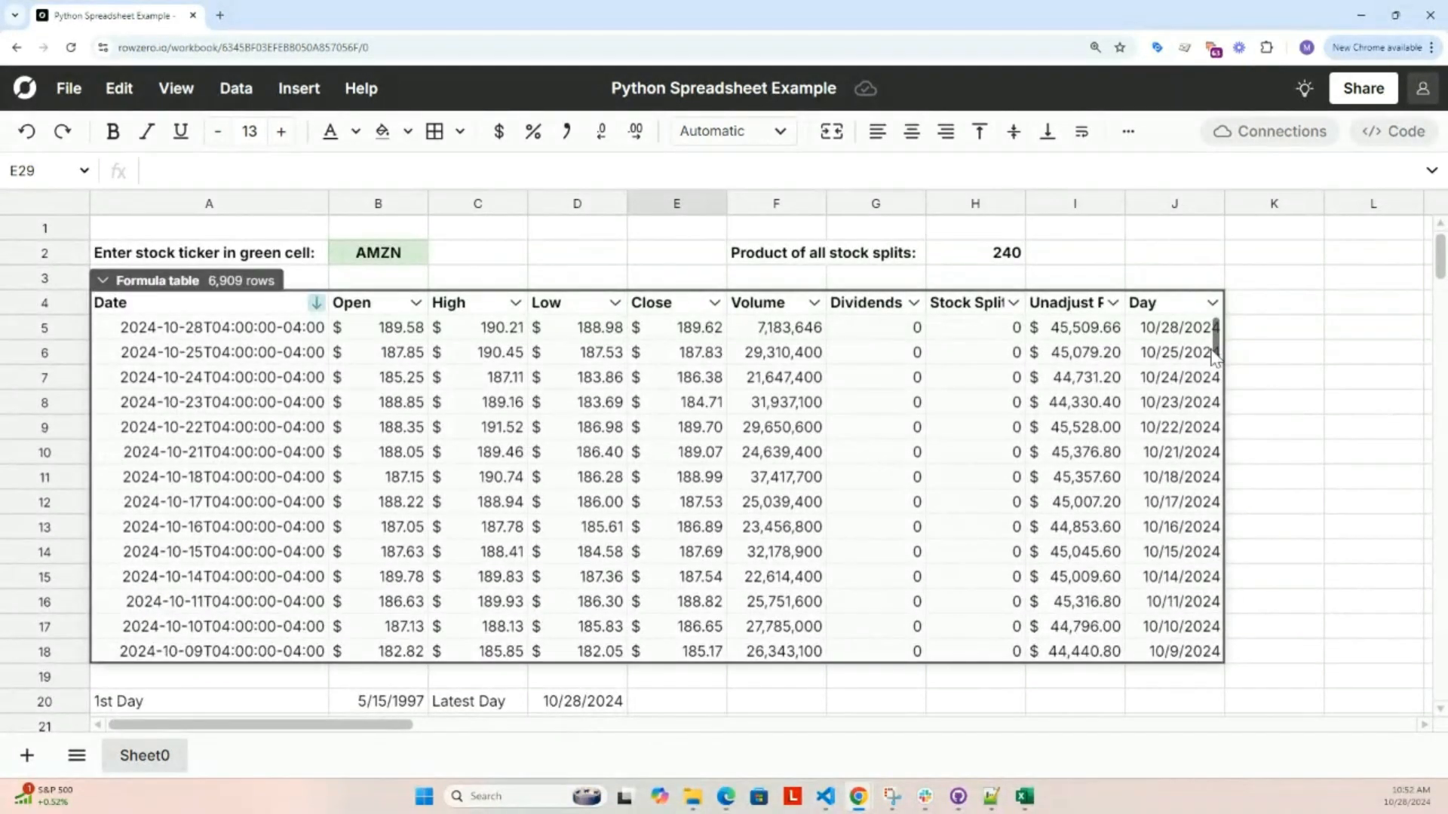
left_click(1172, 353)
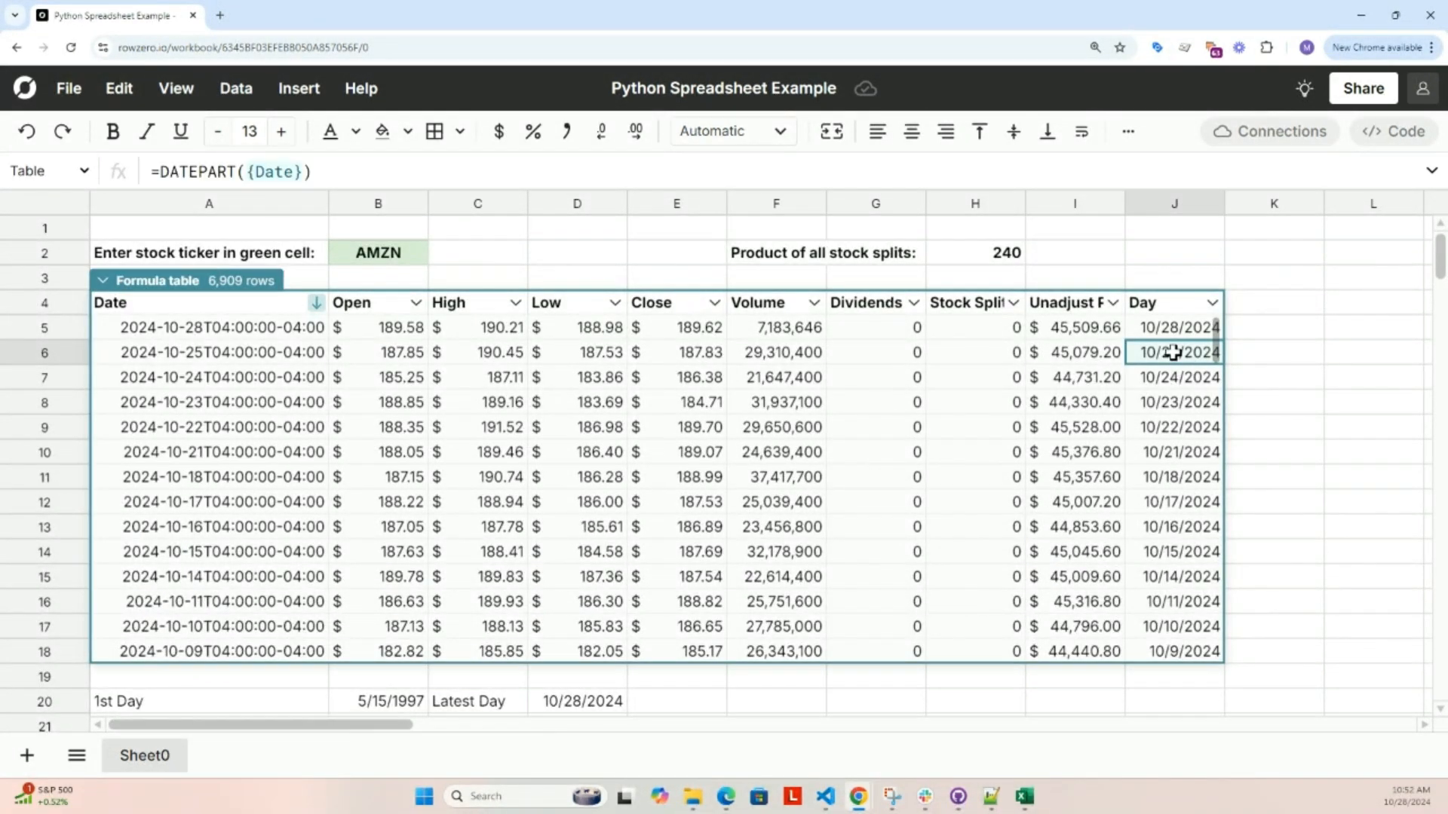
left_click(1074, 352, "shift")
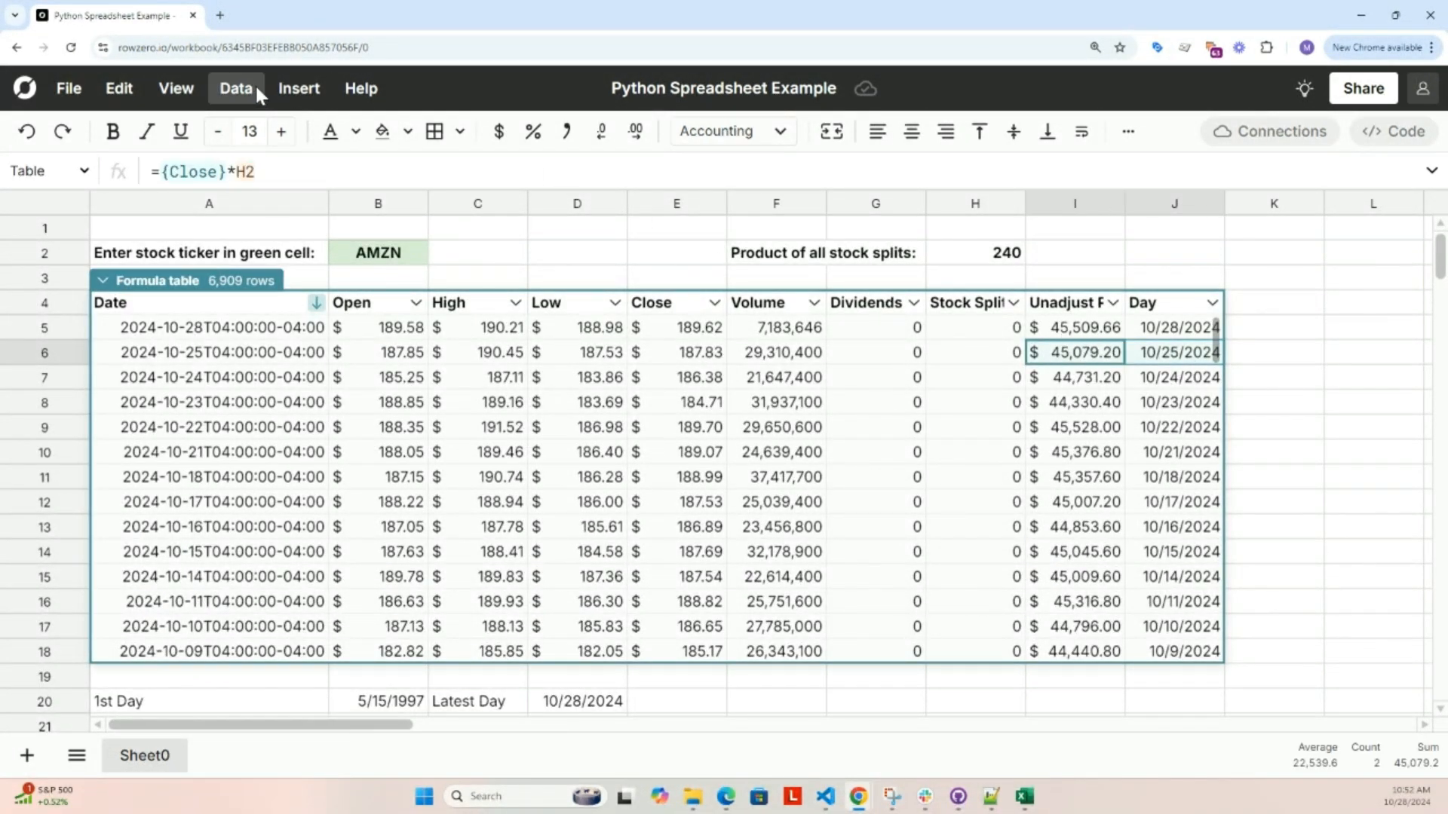
left_click(299, 88)
left_click(324, 132)
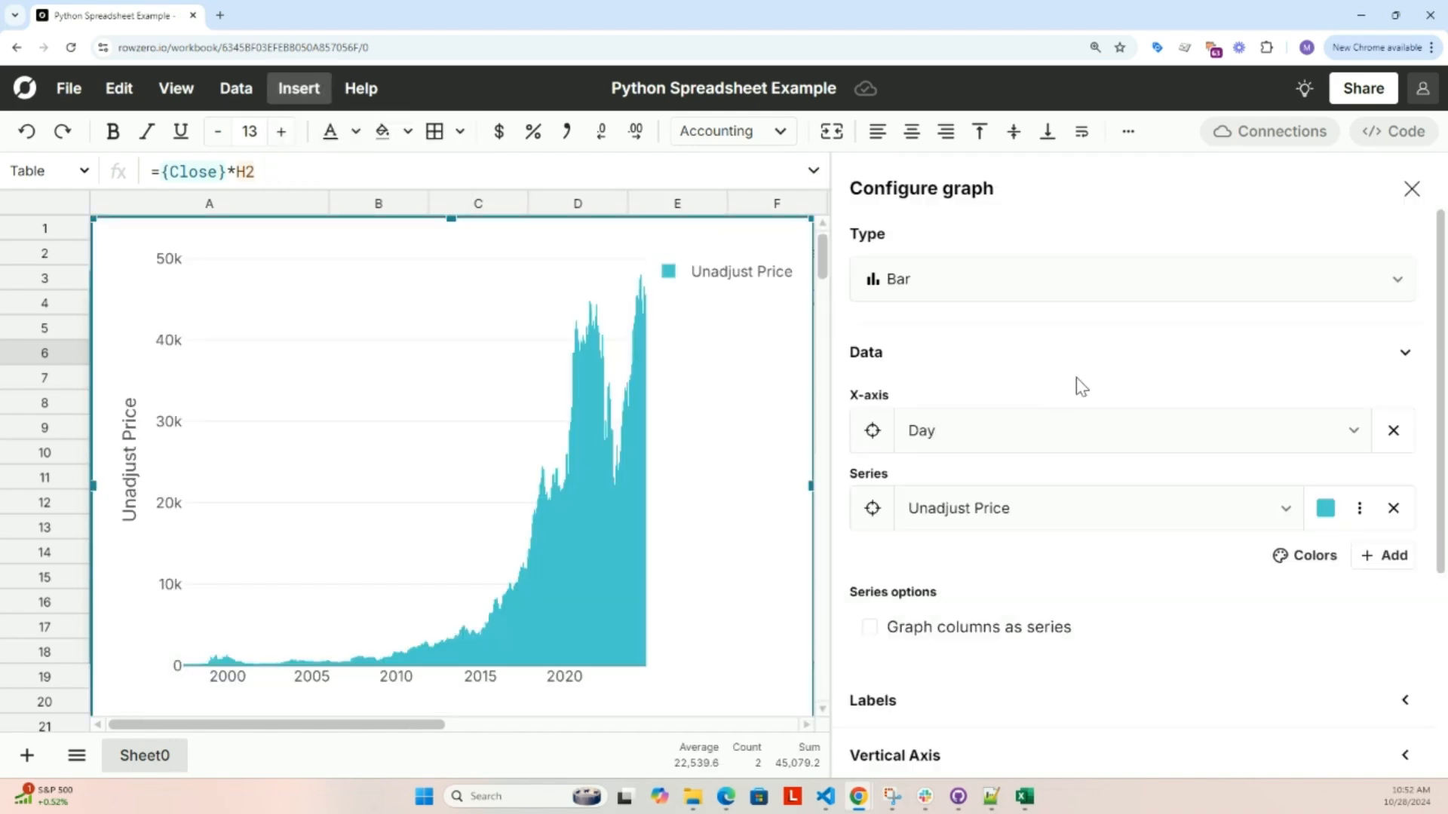
left_click(1050, 281)
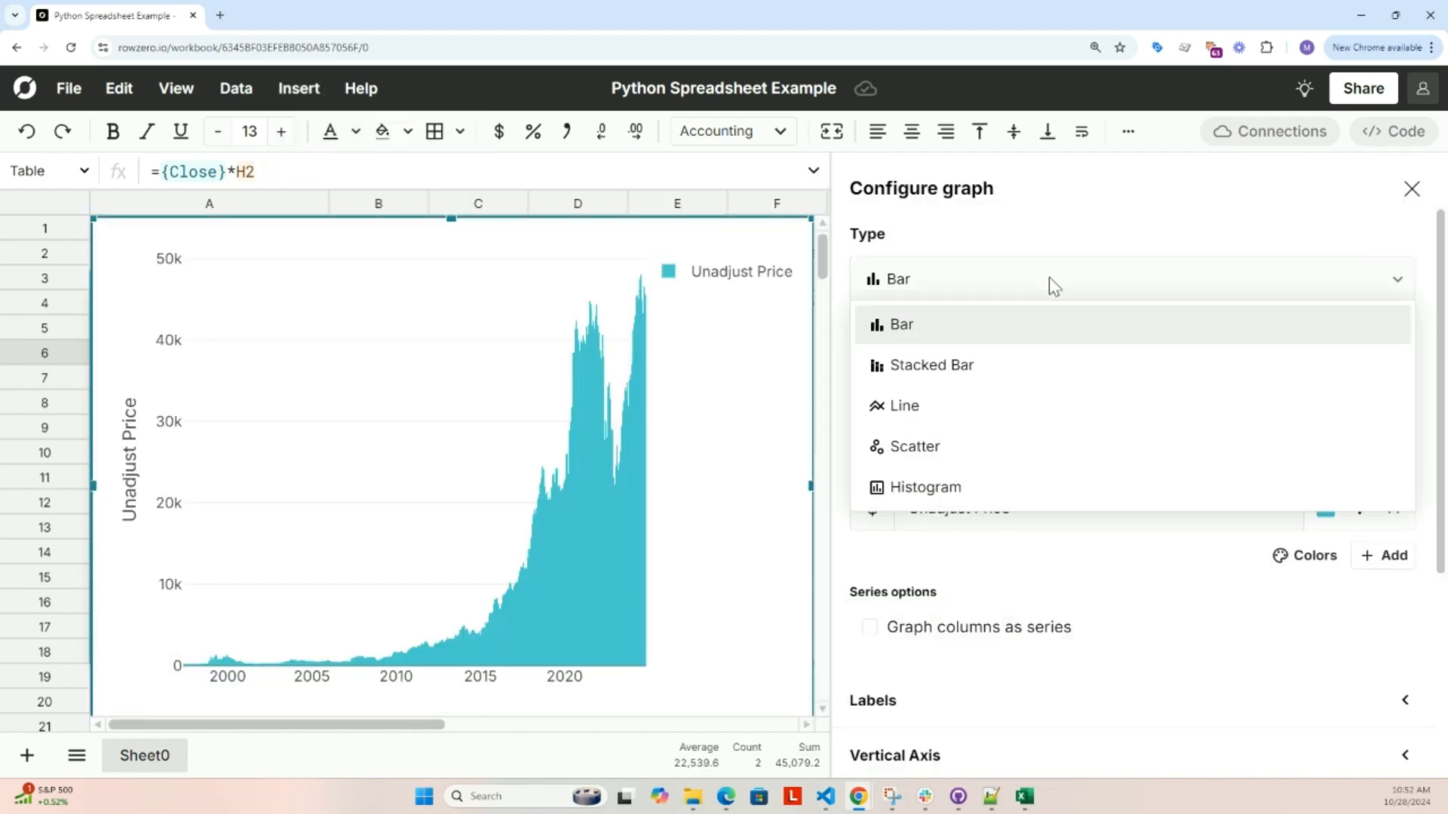
left_click(1045, 408)
Give the line graph the title "Daily Stock Price"
left_click(1029, 699)
scroll(973, 740, "down", 1)
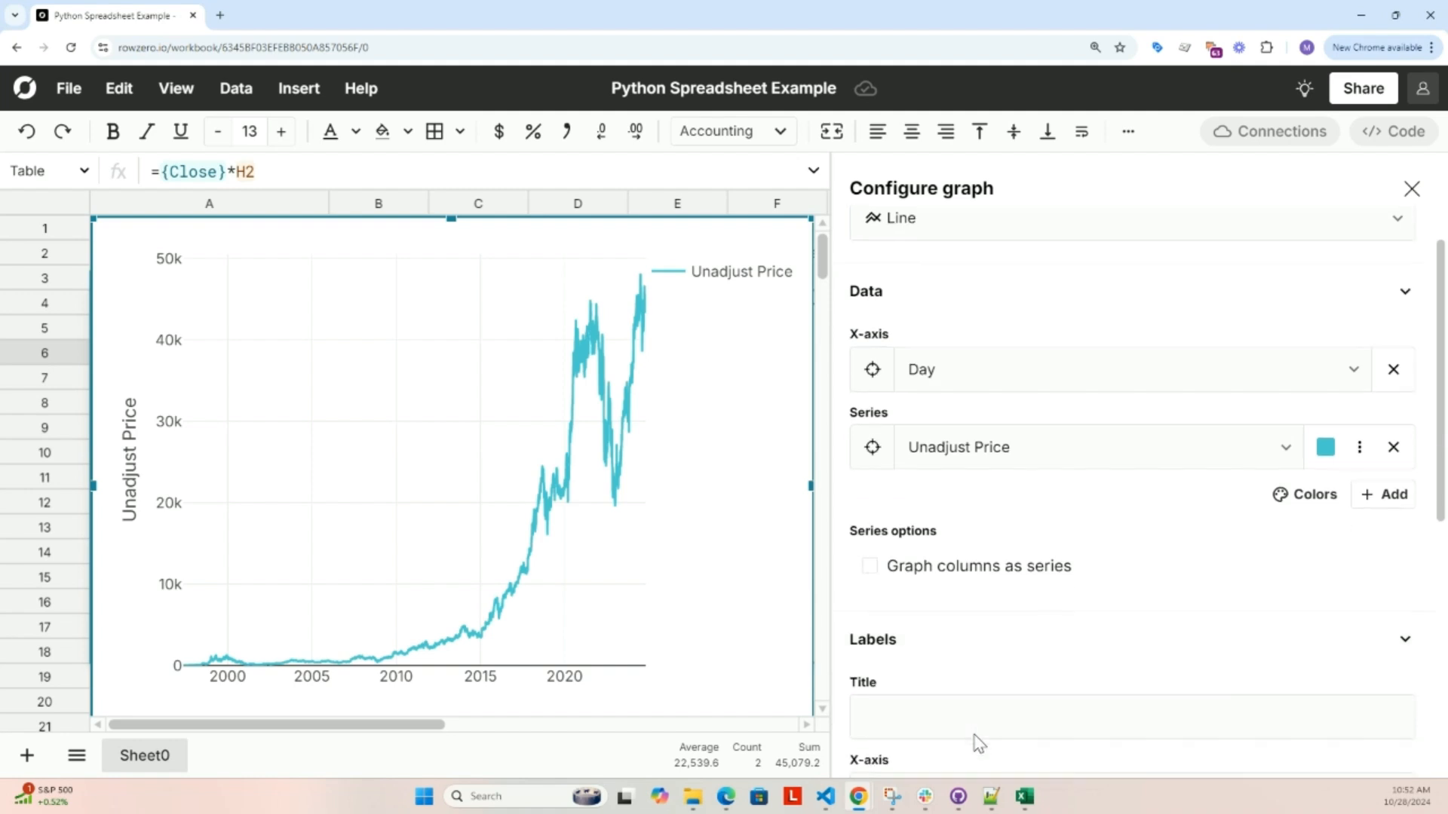
left_click(960, 714)
type("Daily Stoc")
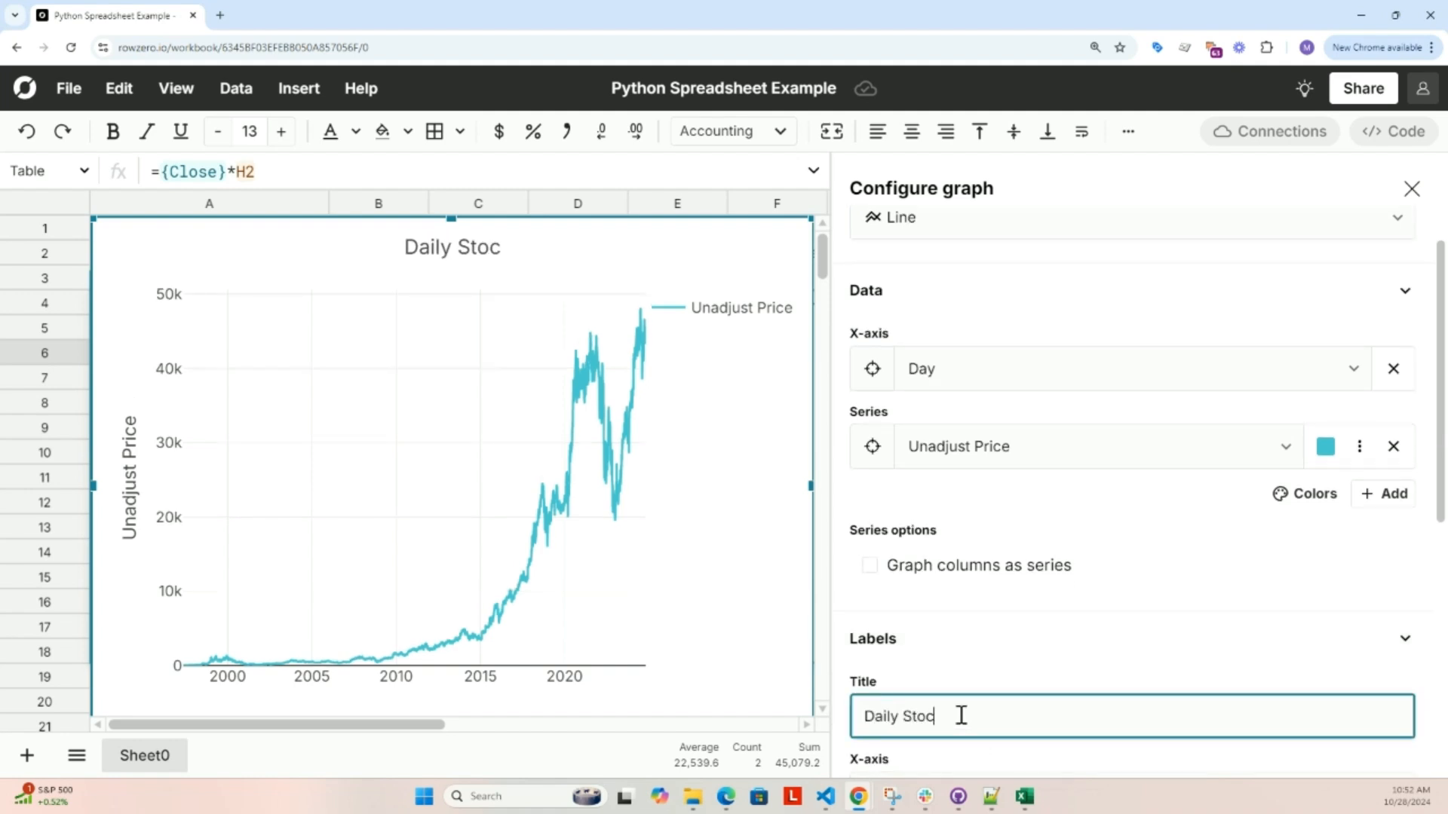
type("k Price")
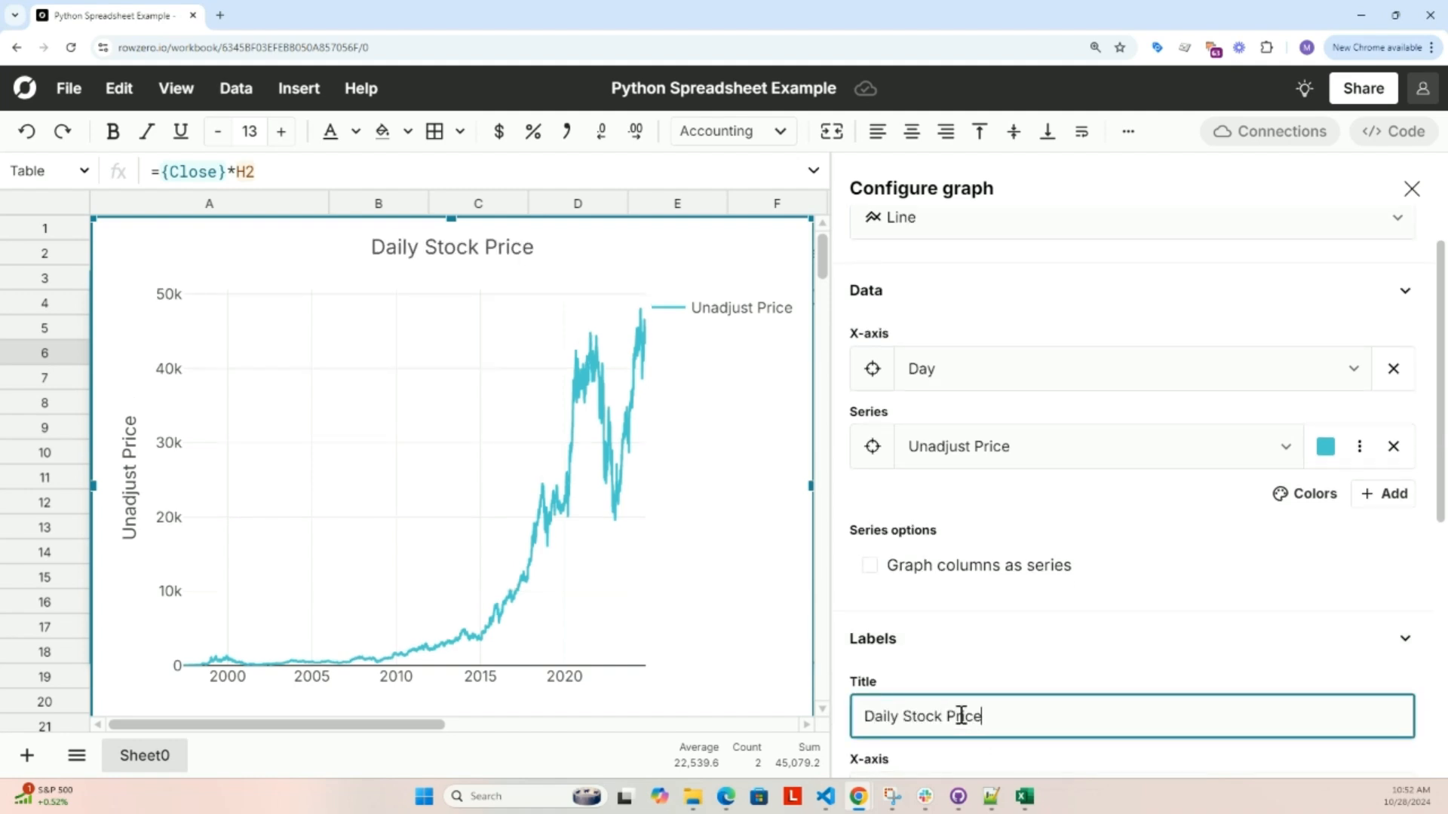
left_click(820, 428)
scroll(590, 438, "up", 10)
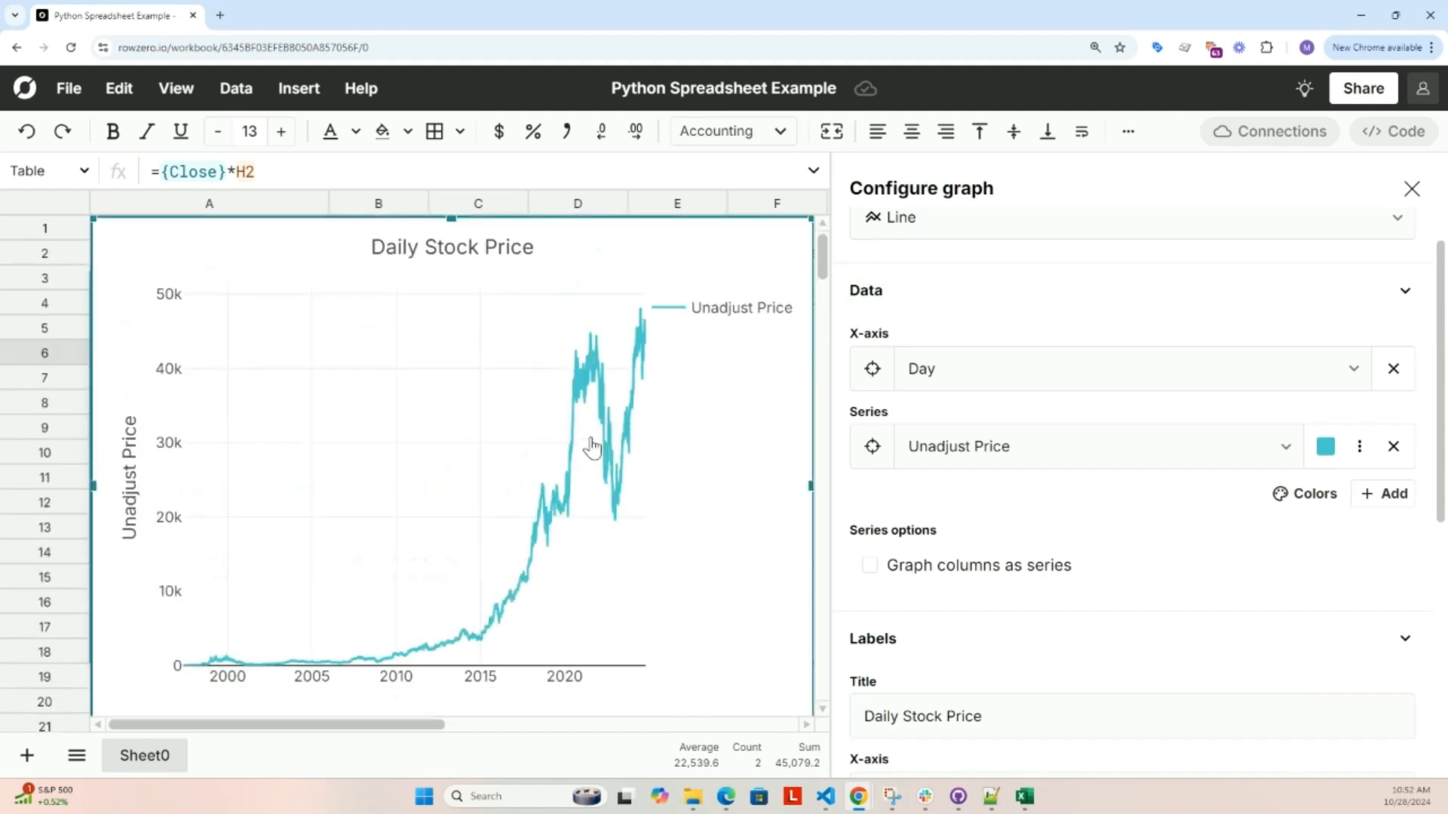
Close the graph configuration and move the graph below the price history table, beside the summary figures, starting around row 20
left_click(1410, 189)
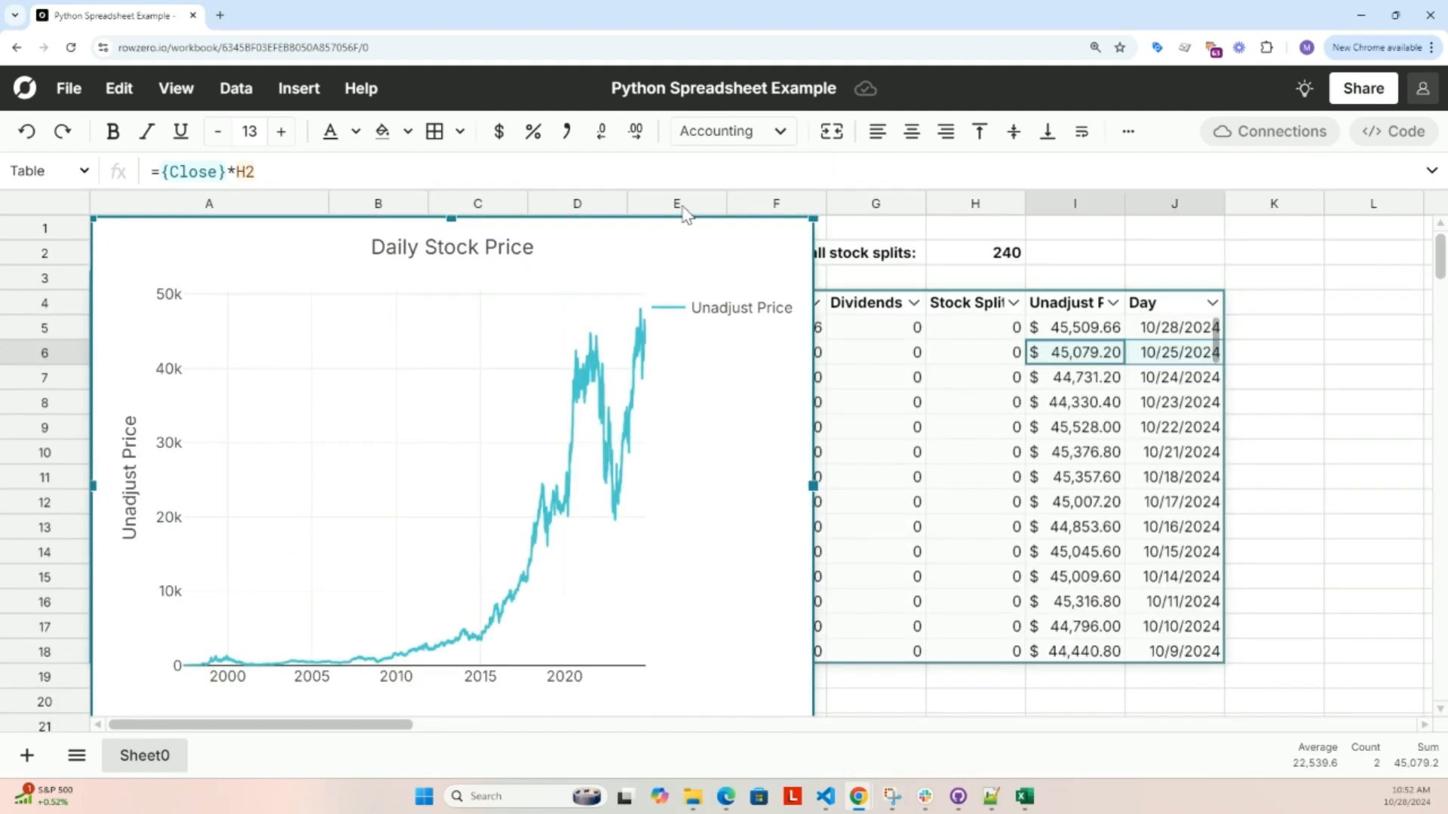
left_click_drag(726, 252, 1115, 556)
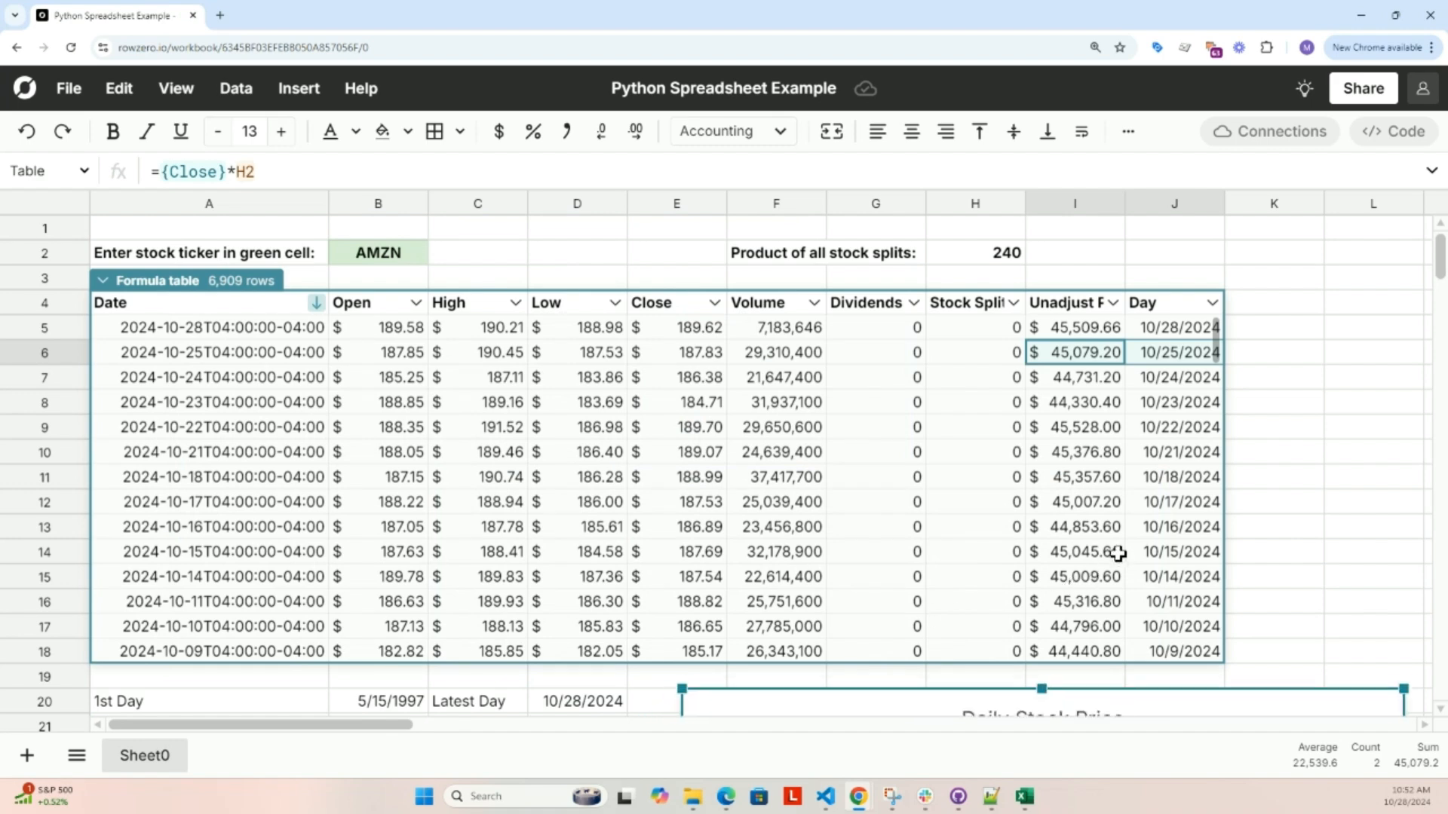
scroll(1287, 495, "down", 3)
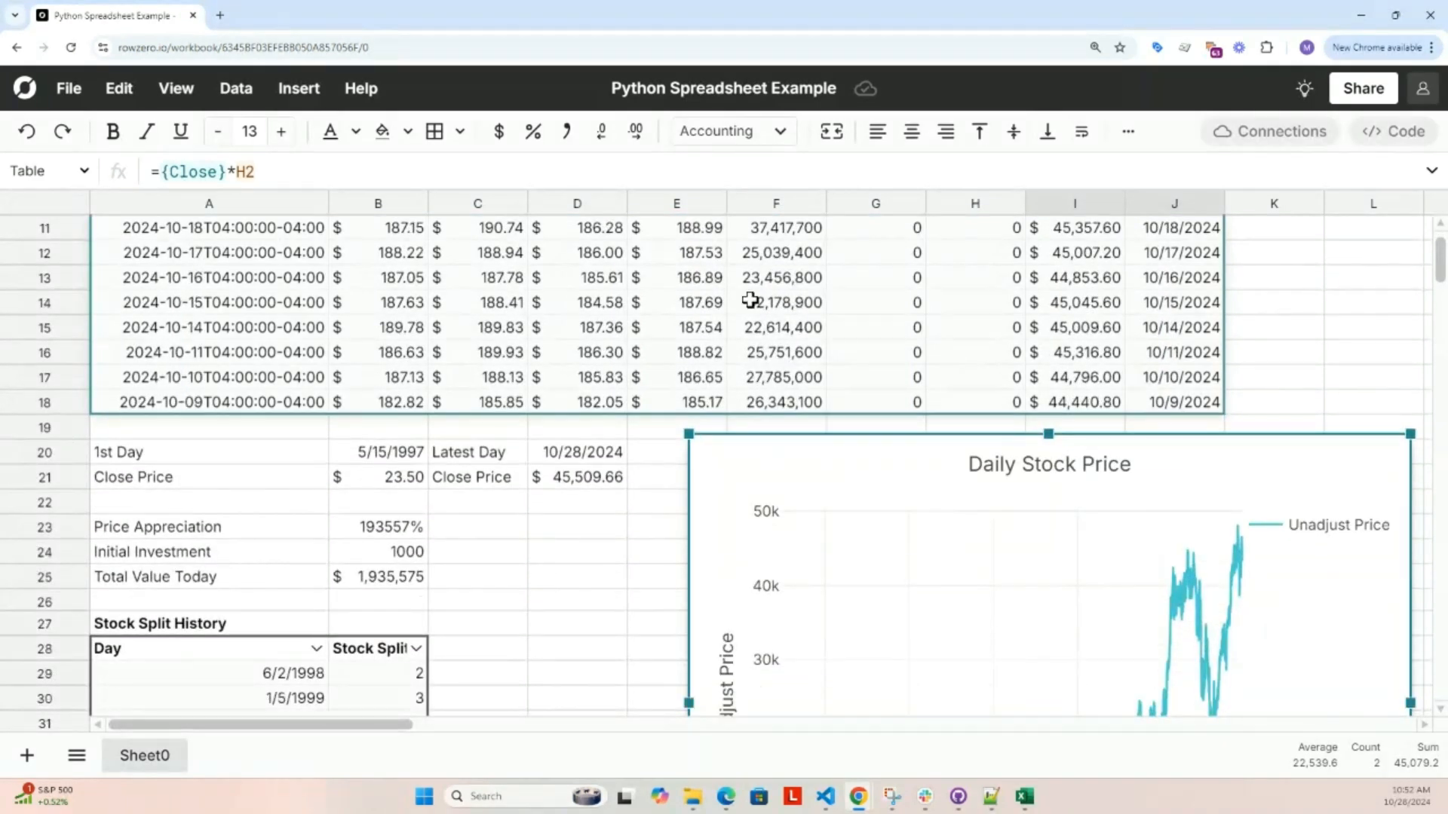
scroll(536, 533, "down", 4)
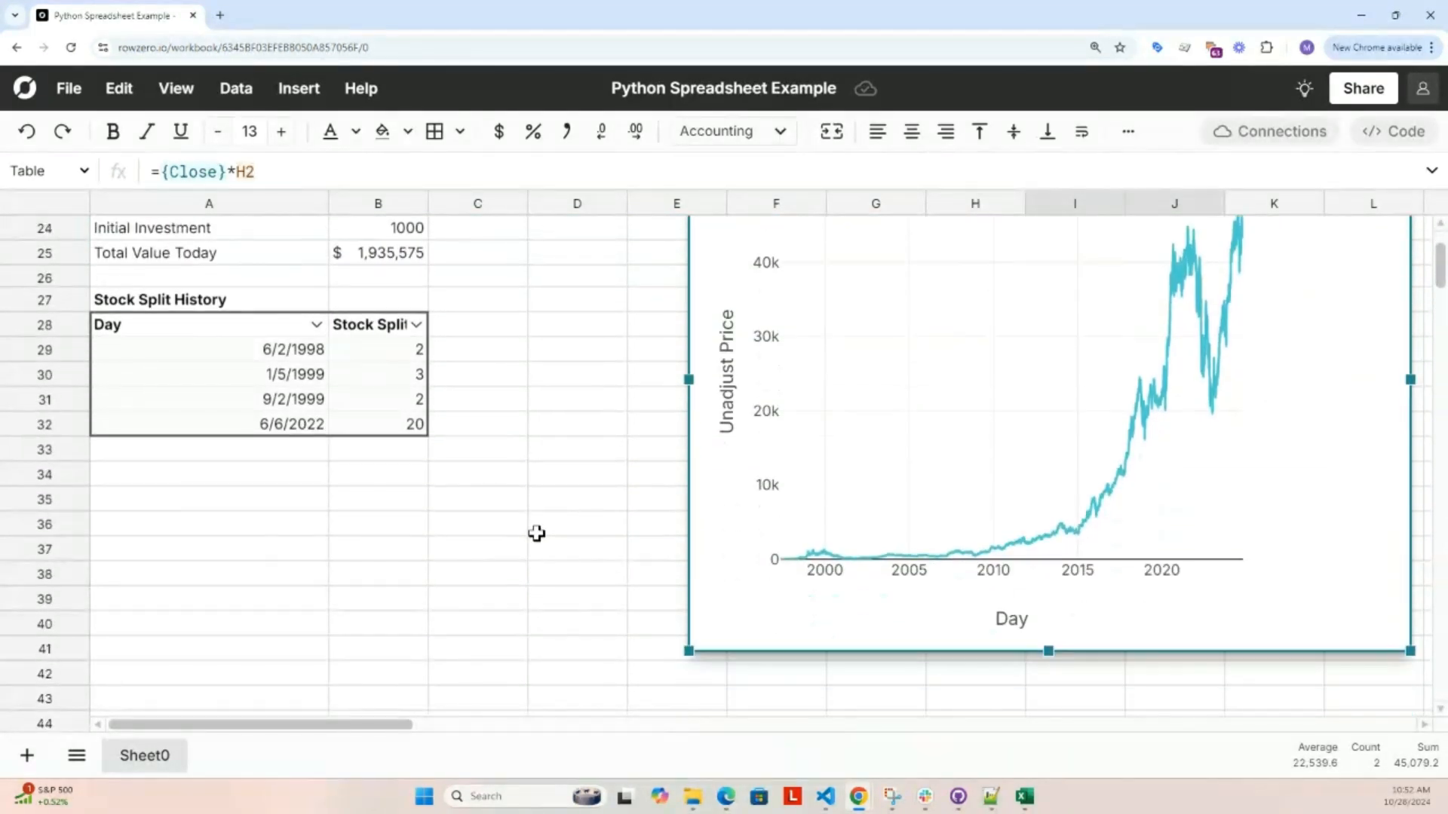
Set the stock ticker in B2 to NVDA and review the price table, summary figures, split history and graph
scroll(536, 533, "up", 2)
scroll(536, 534, "up", 5)
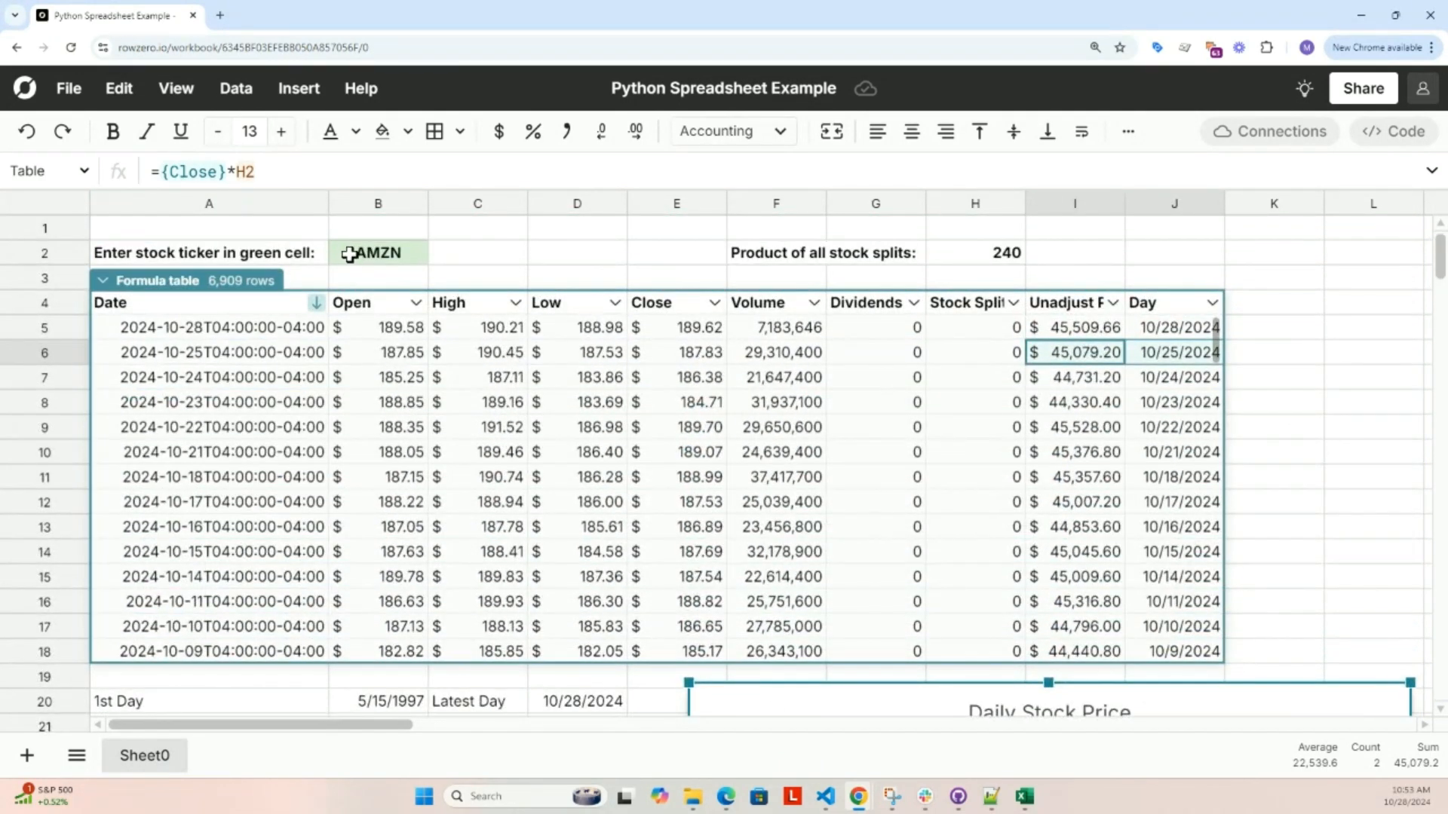
left_click(367, 254)
type("NVDA")
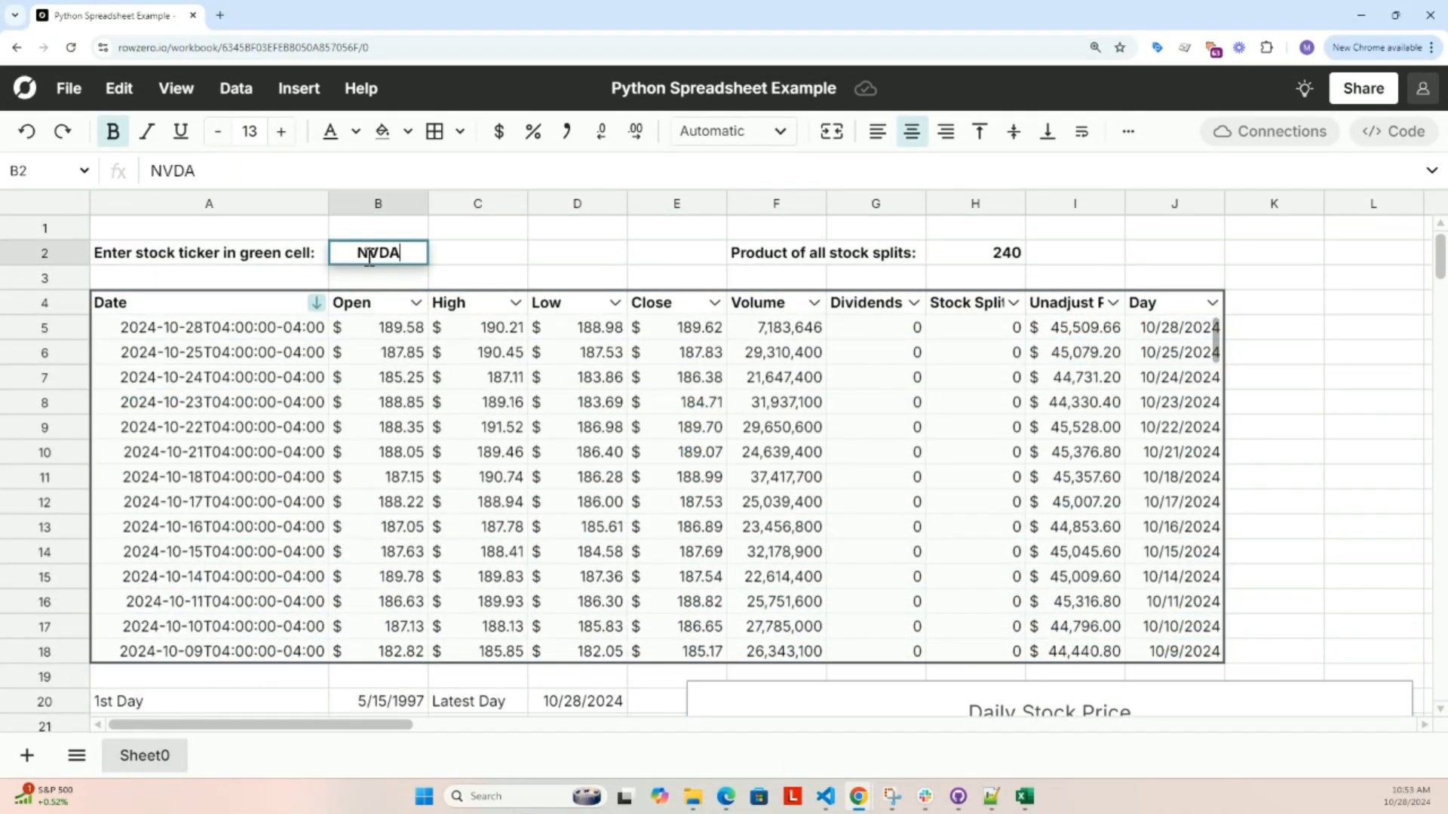
key("Return")
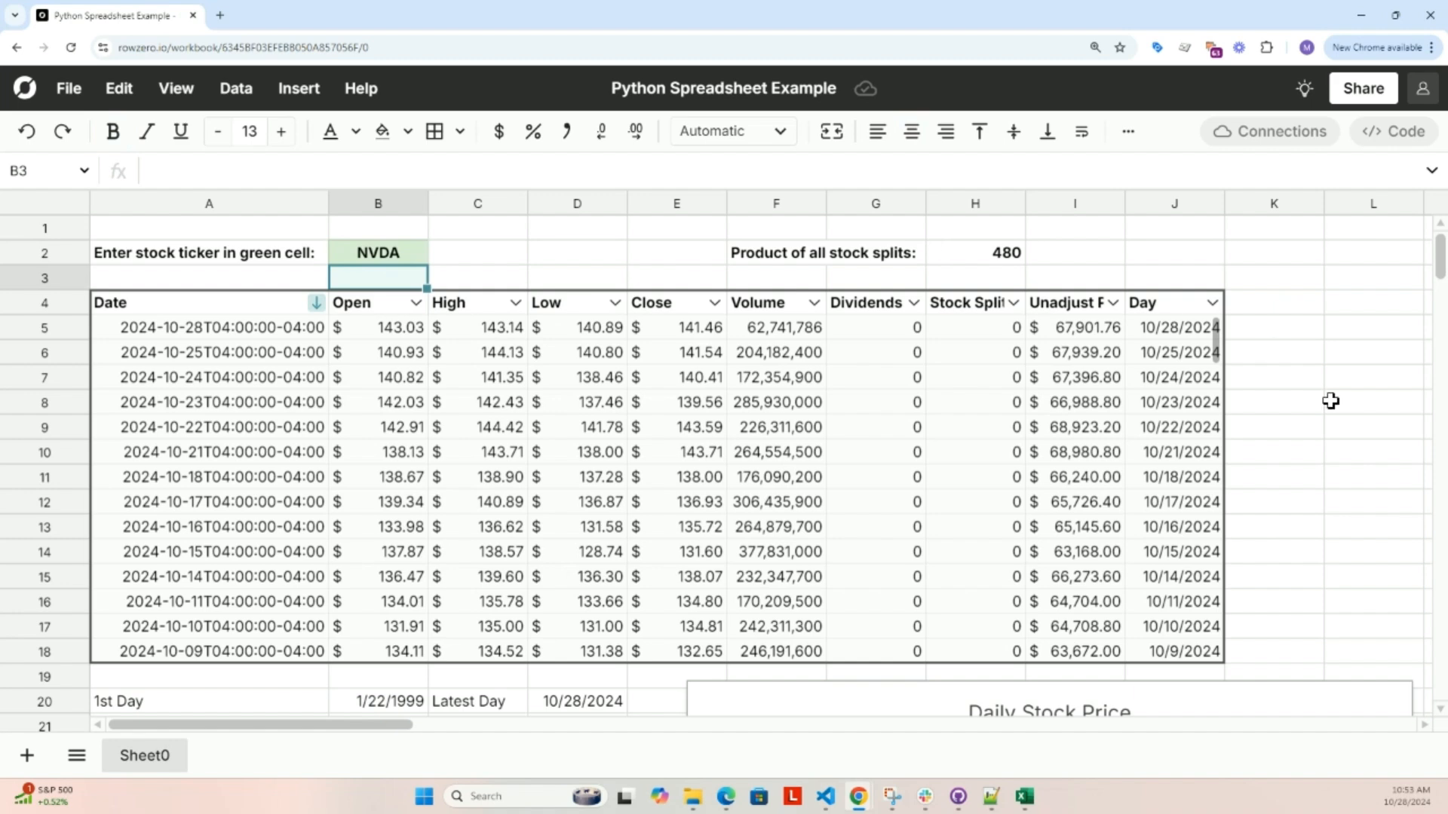
scroll(1331, 407, "down", 5)
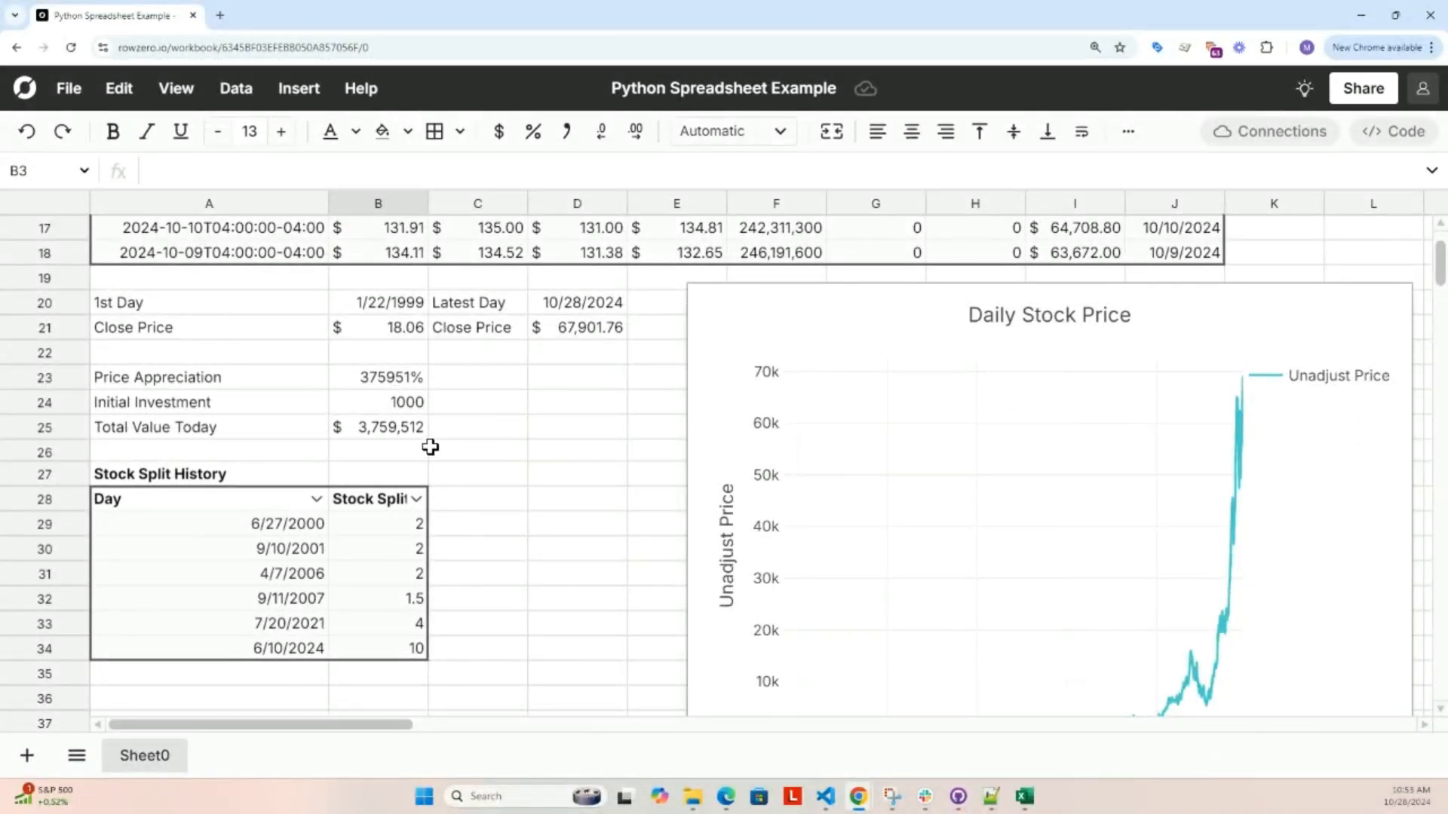
scroll(544, 521, "down", 2)
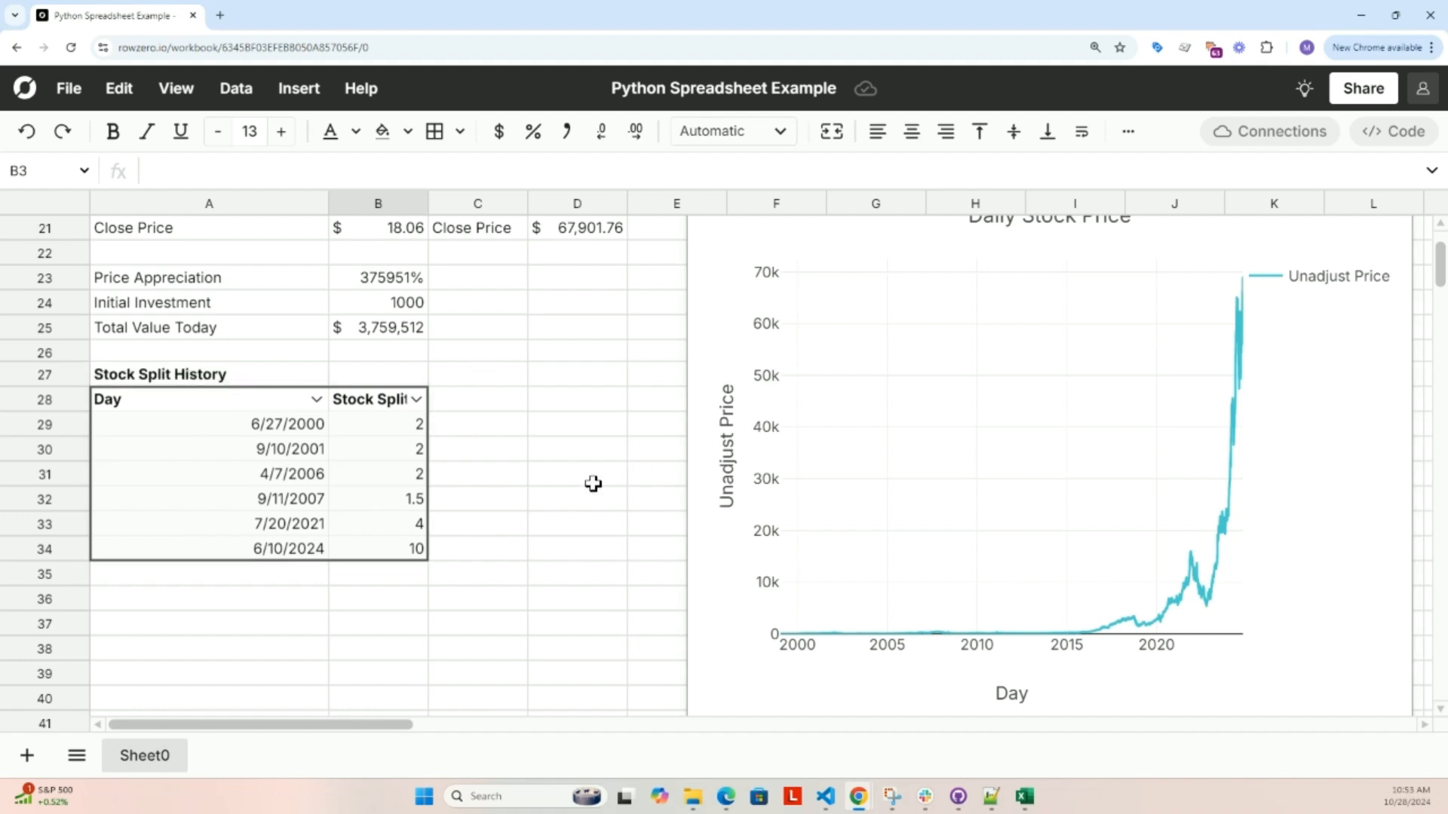
scroll(437, 377, "up", 5)
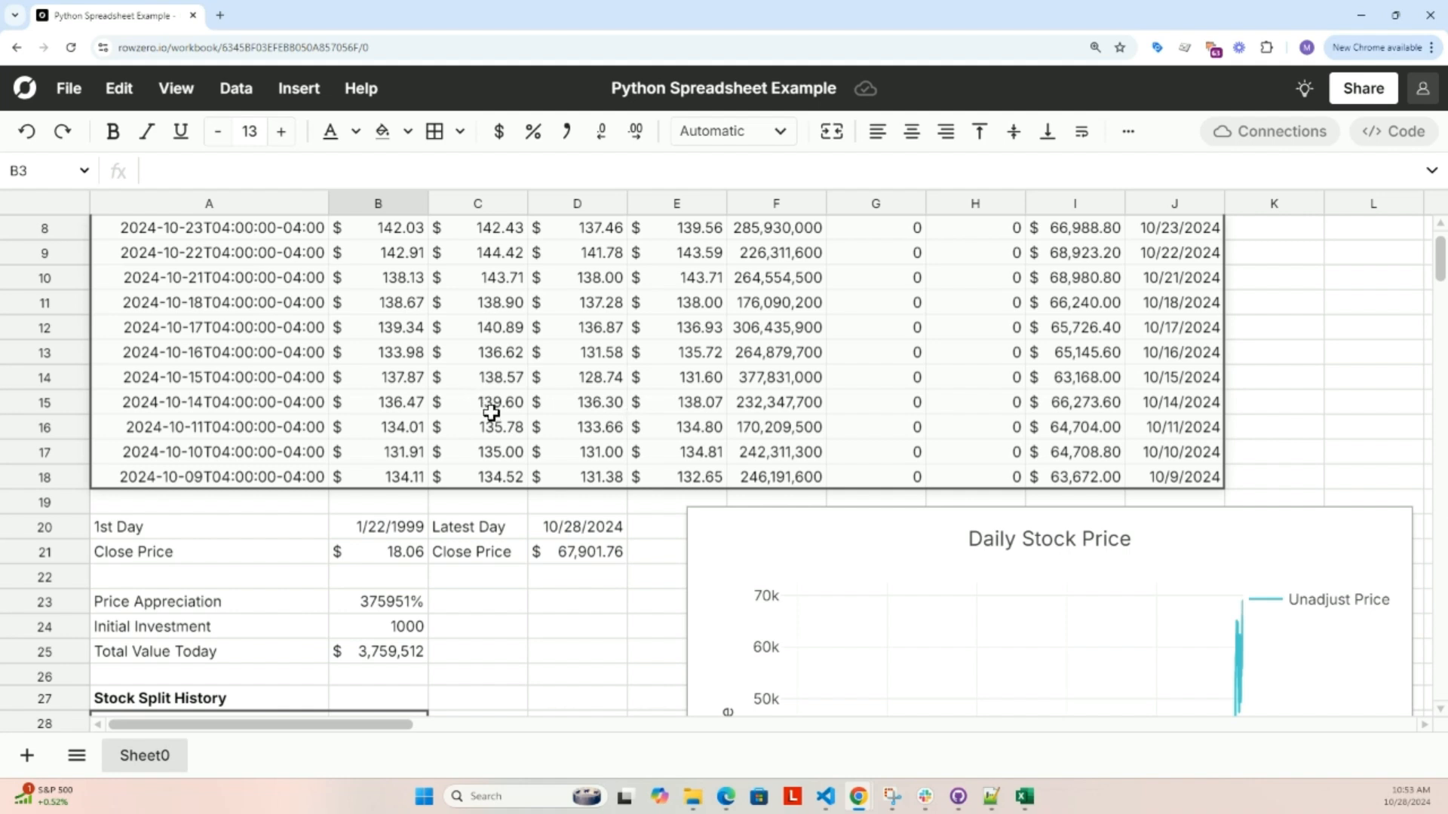
scroll(491, 416, "up", 2)
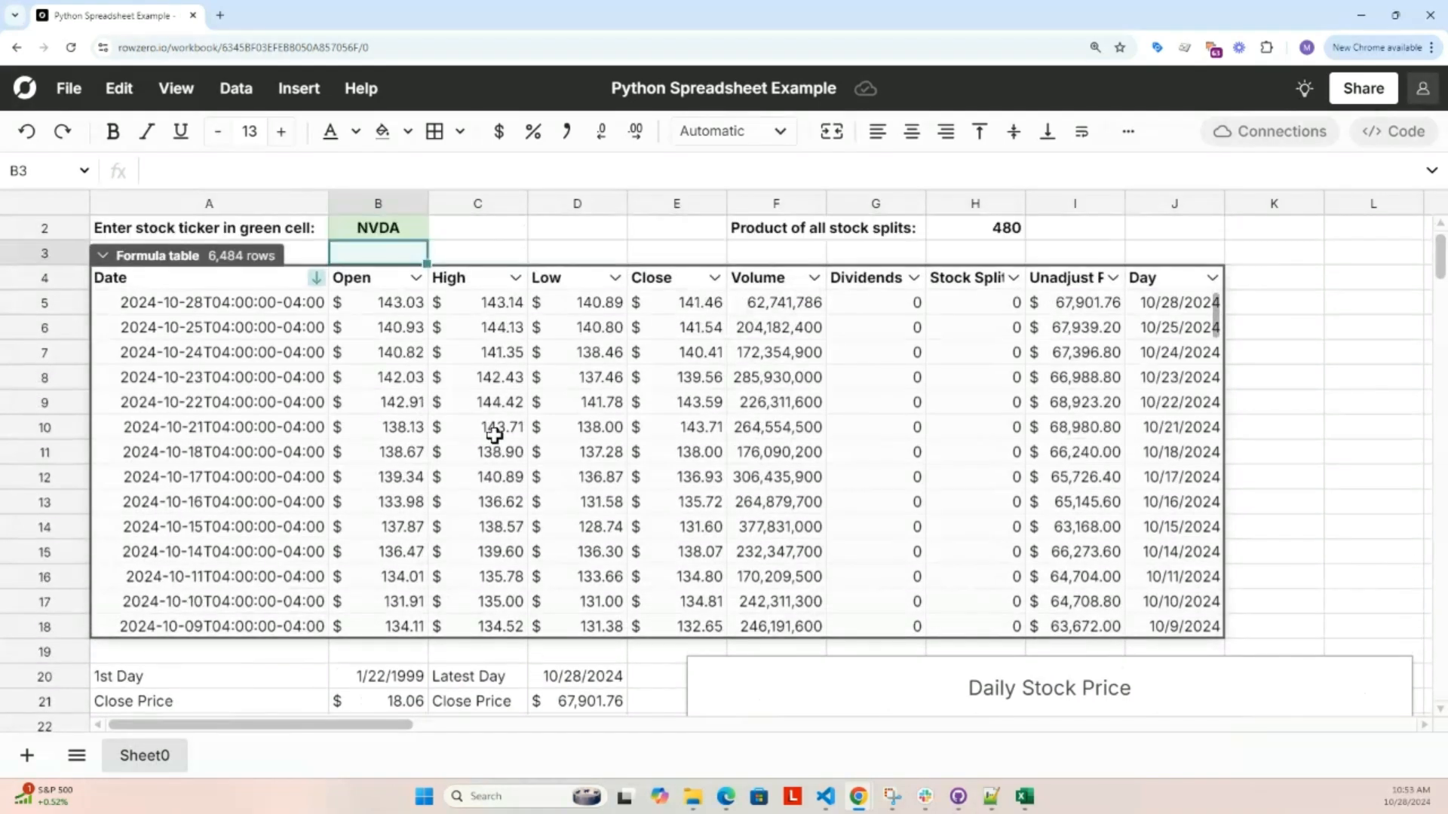